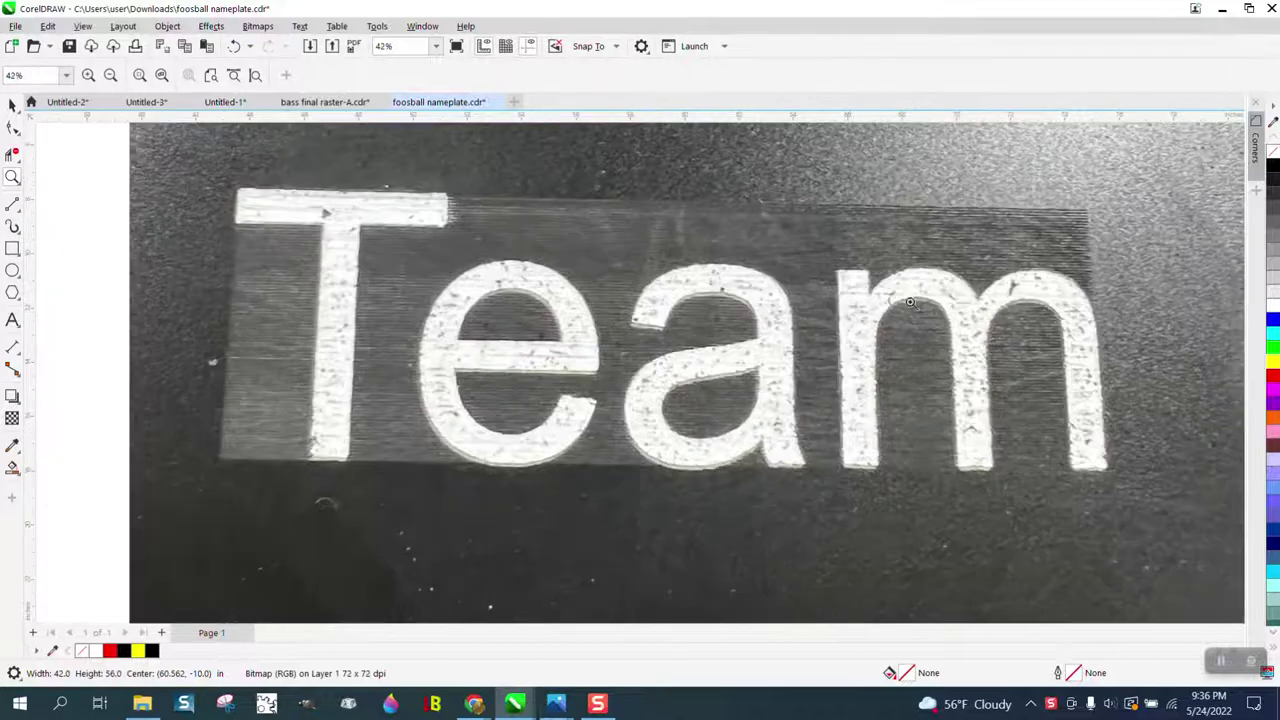
# Examine the engraved "Team" samples in the photo, comparing the large, medium and small lettering up close.
pyautogui.scroll(-1, 1055, 357)
pyautogui.scroll(-1, 1055, 357)
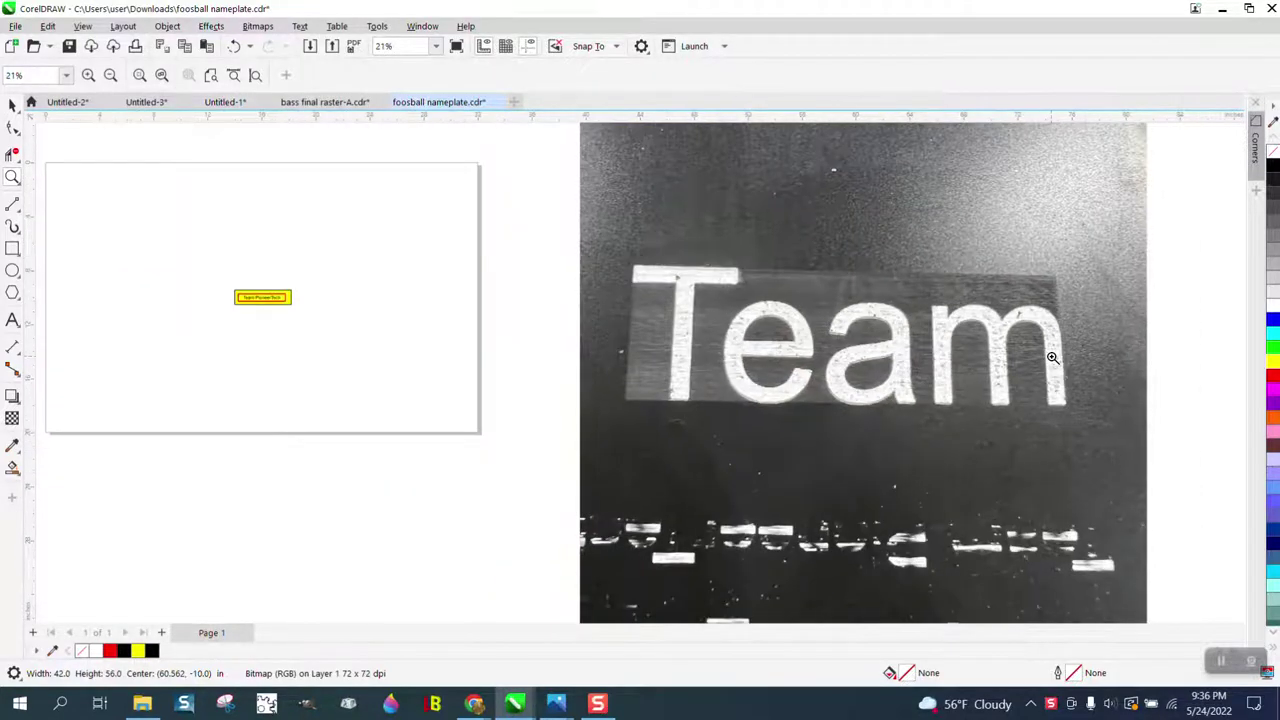
pyautogui.scroll(-2, 760, 328)
pyautogui.scroll(-1, 757, 326)
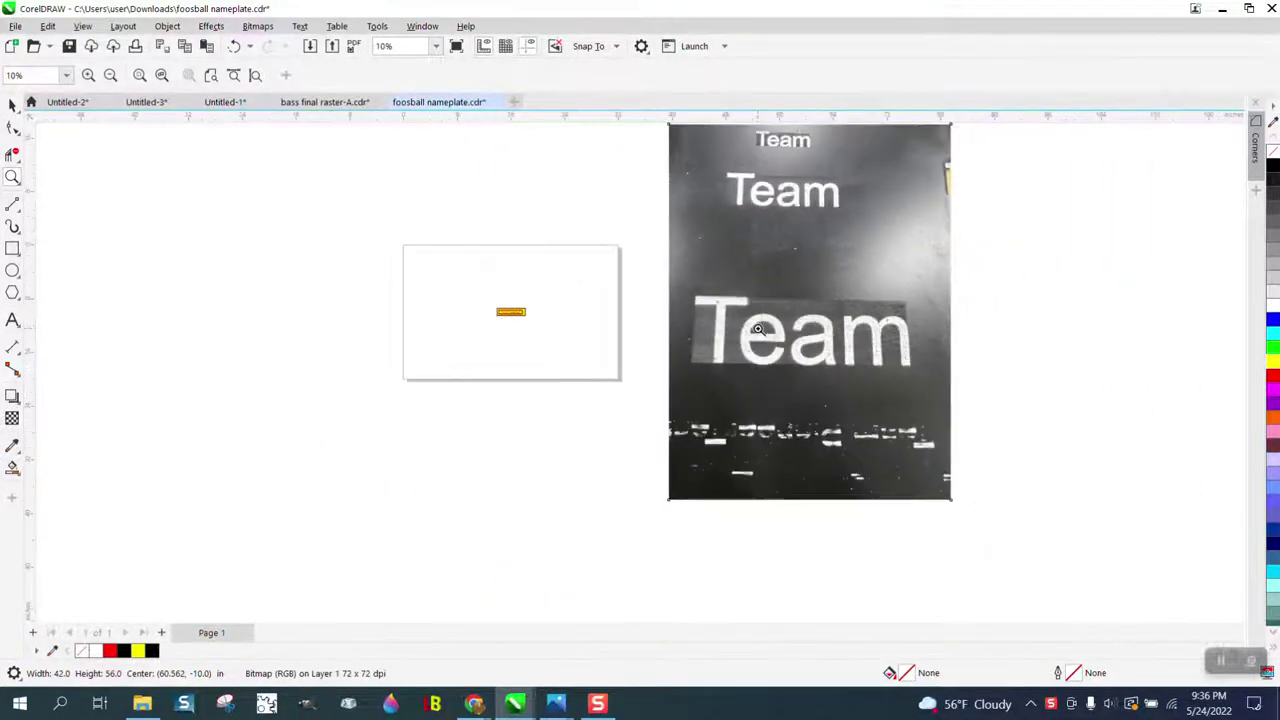
pyautogui.scroll(3, 870, 238)
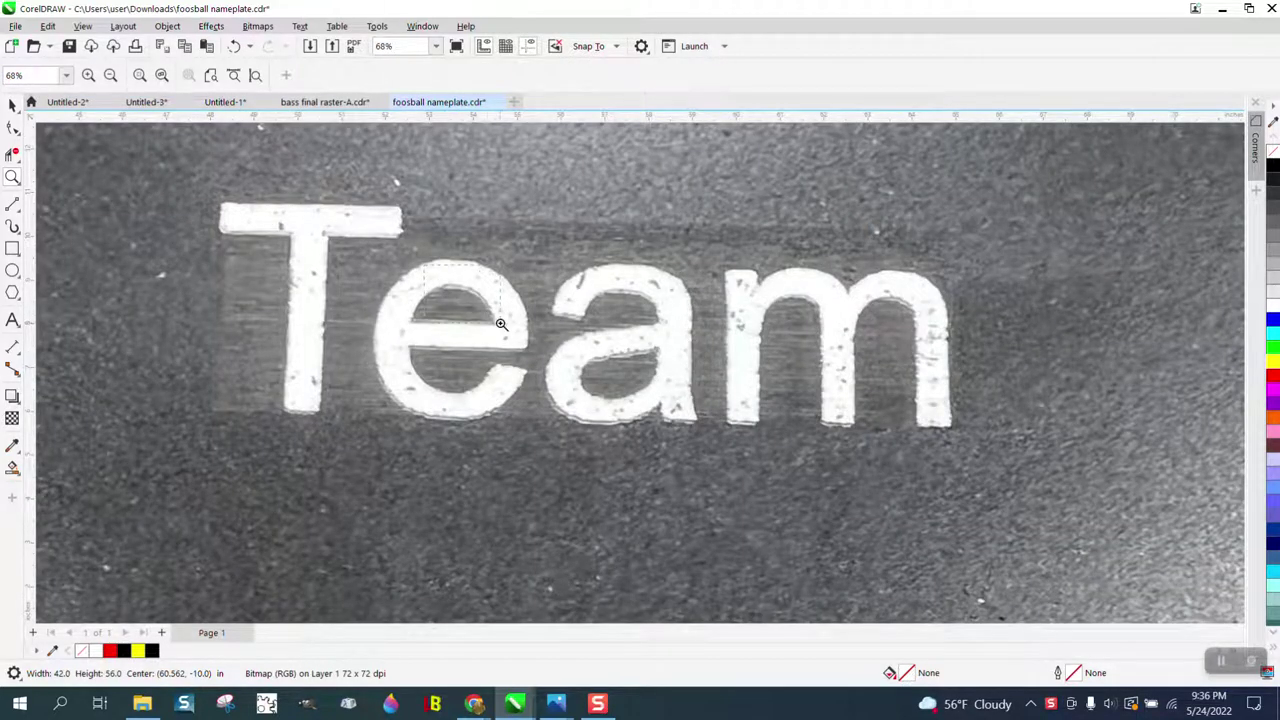
pyautogui.scroll(3, 501, 324)
pyautogui.scroll(-5, 501, 324)
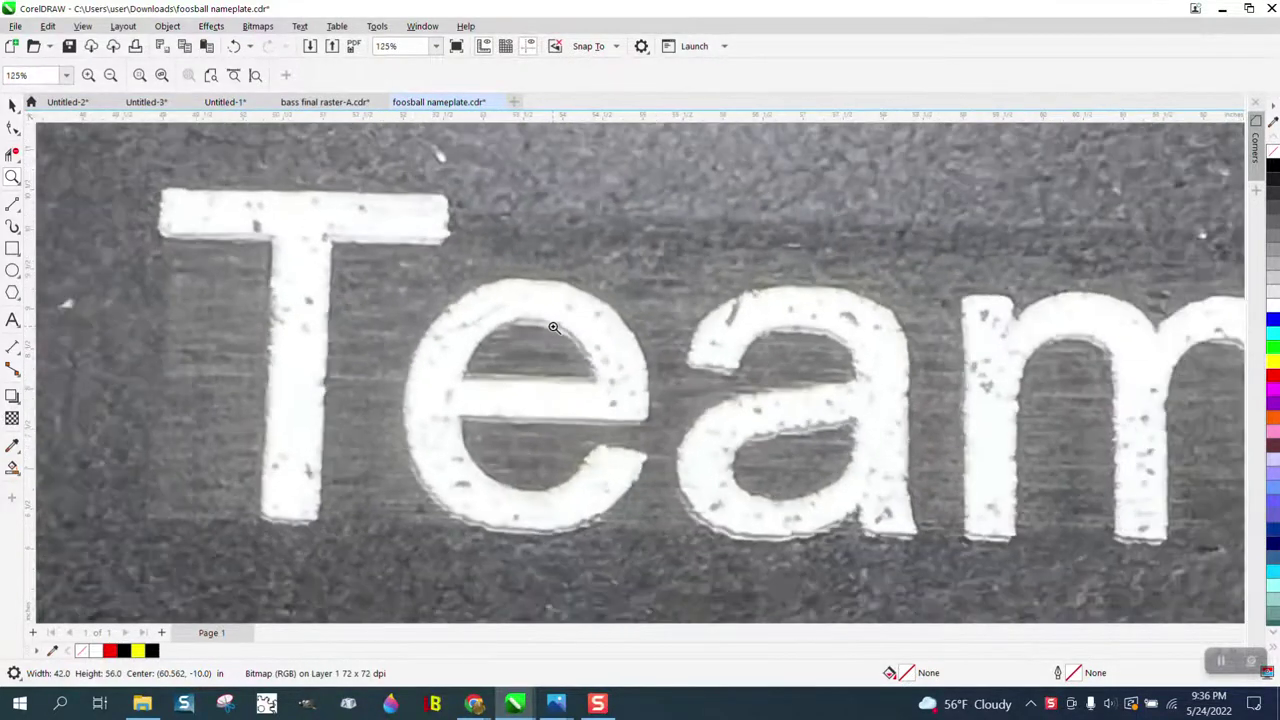
pyautogui.scroll(-5, 580, 329)
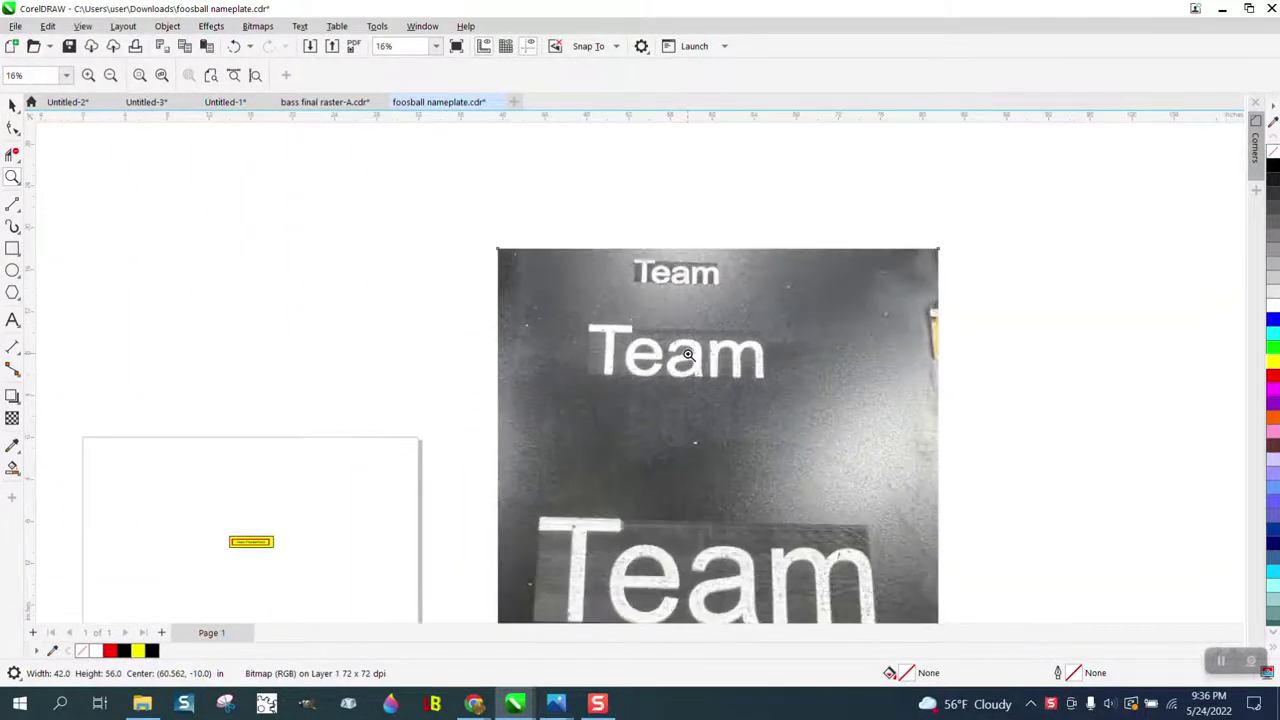
# Delete the photo of the engraved "Team" samples beside the nameplate page.
pyautogui.moveTo(157, 408); pyautogui.dragTo(474, 603)
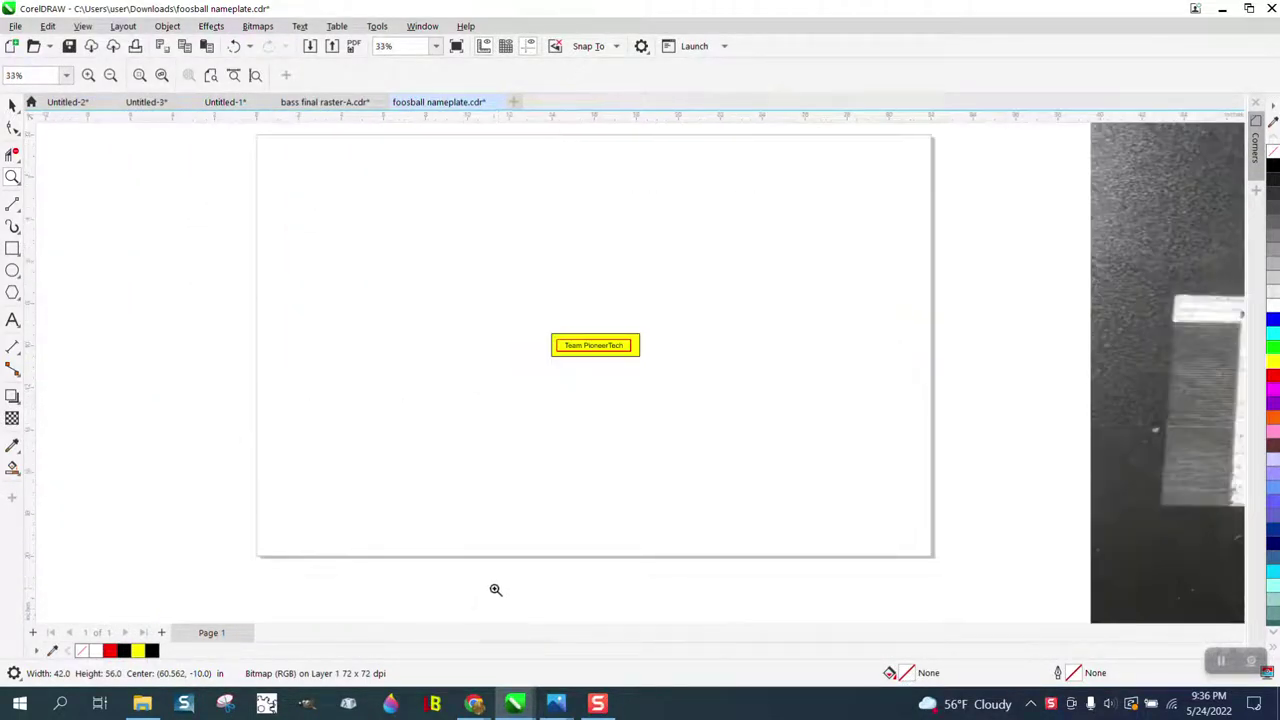
pyautogui.moveTo(544, 325); pyautogui.dragTo(713, 392)
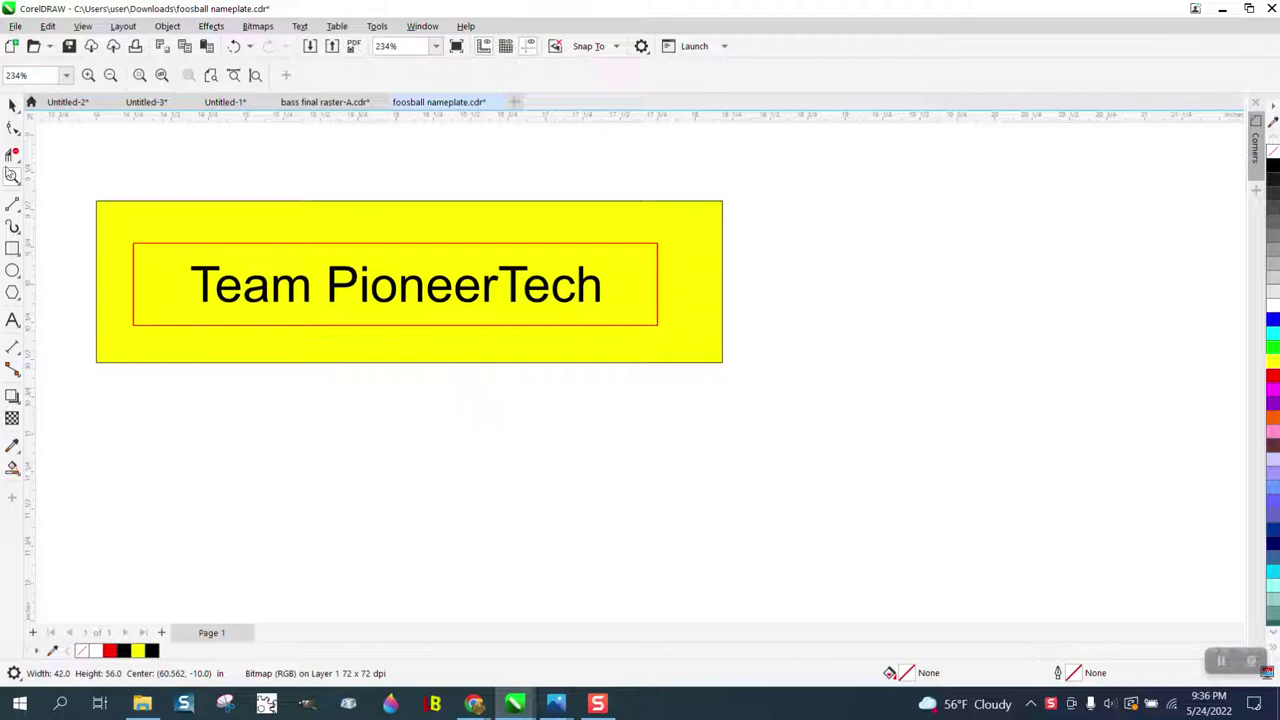
pyautogui.click(12, 104)
pyautogui.click(177, 157)
pyautogui.scroll(-2, 900, 392)
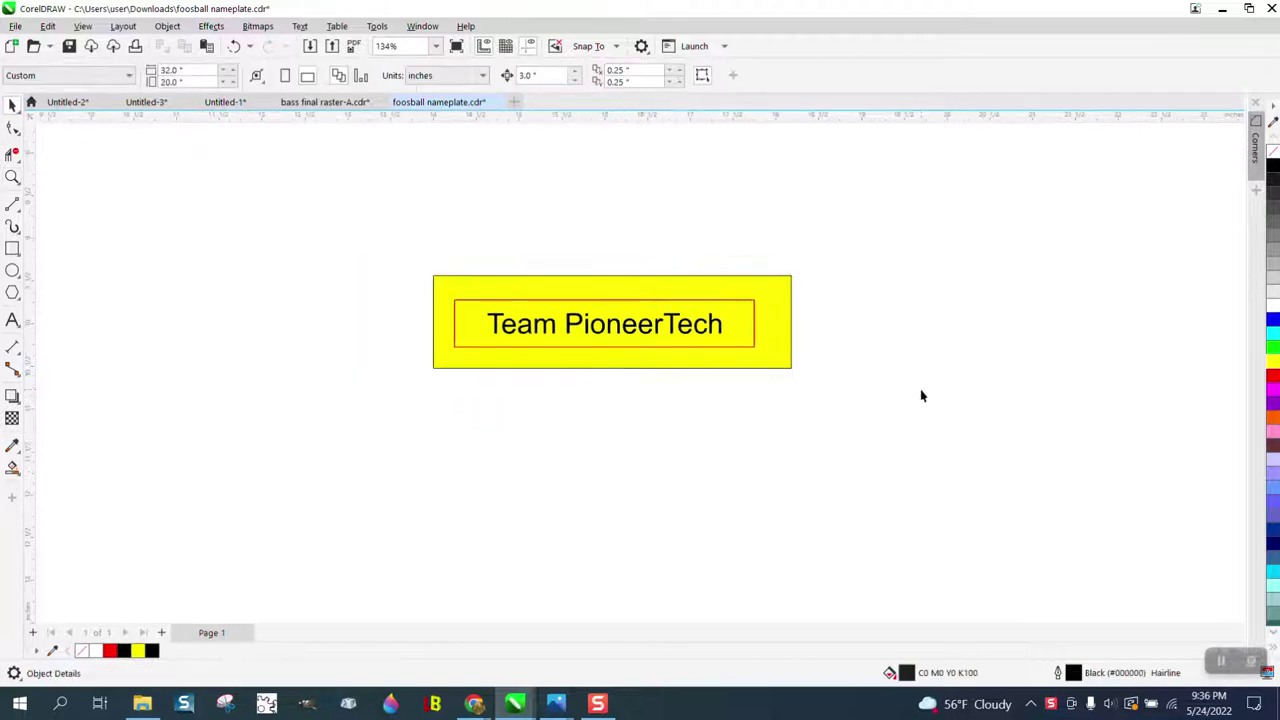
pyautogui.scroll(-4, 921, 396)
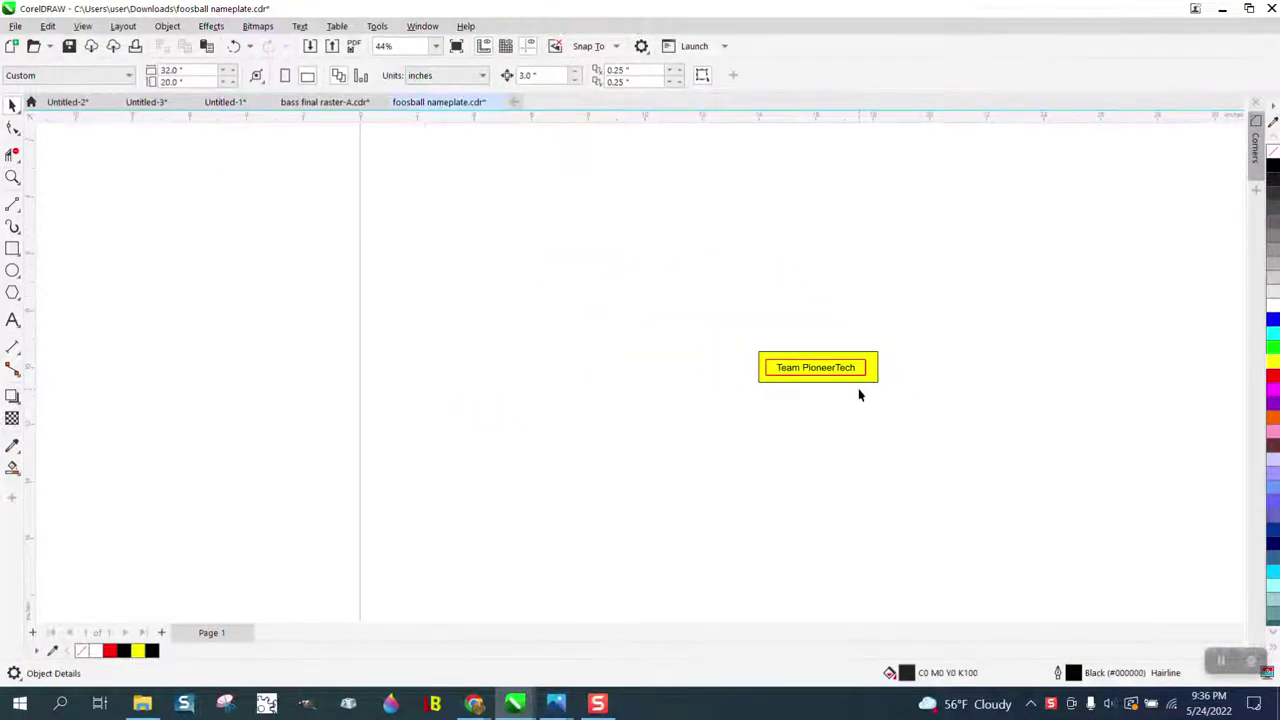
pyautogui.click(1107, 375)
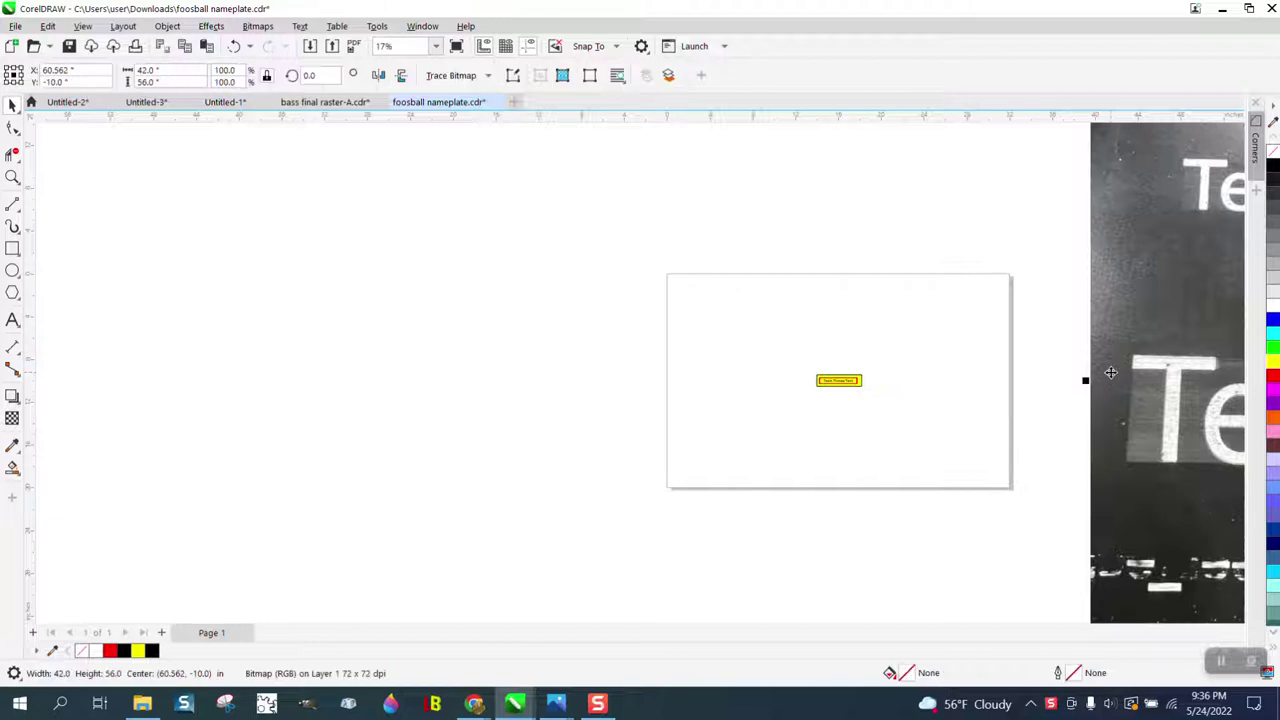
pyautogui.press('Delete')
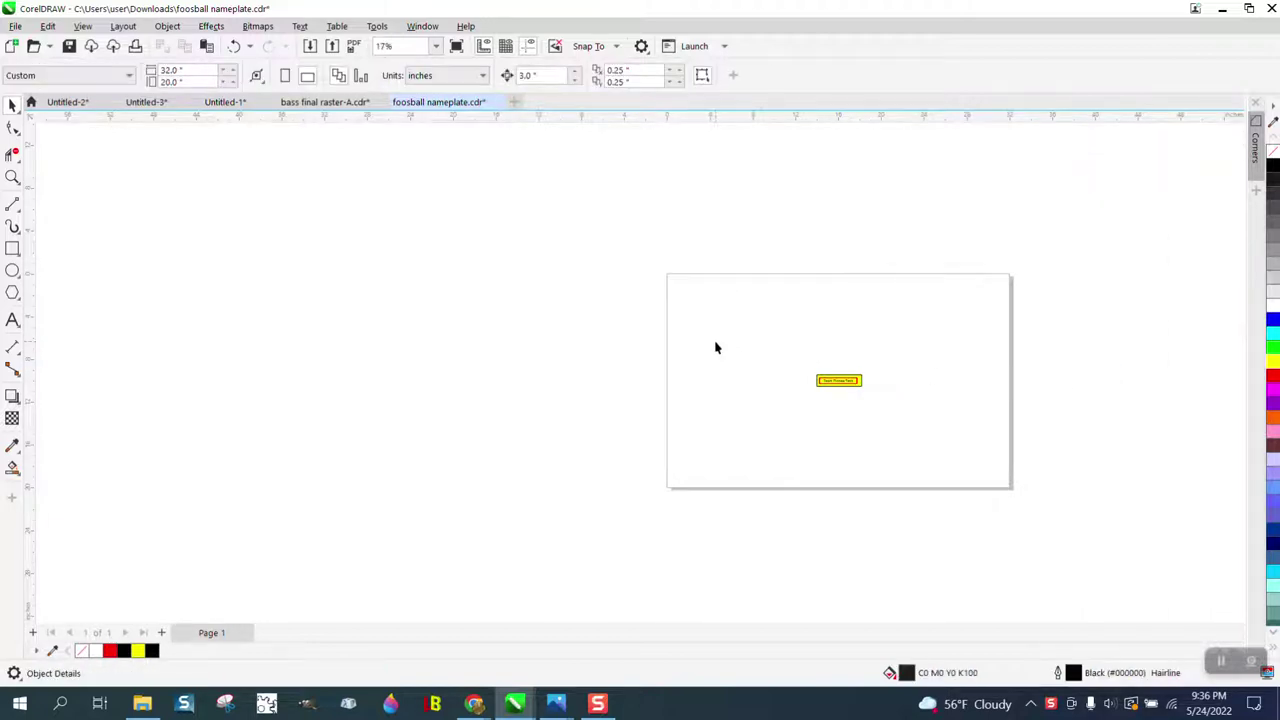
# Reveal the hidden white, outline-free rectangle near the nameplate in wireframe view and delete it.
pyautogui.press('F4')
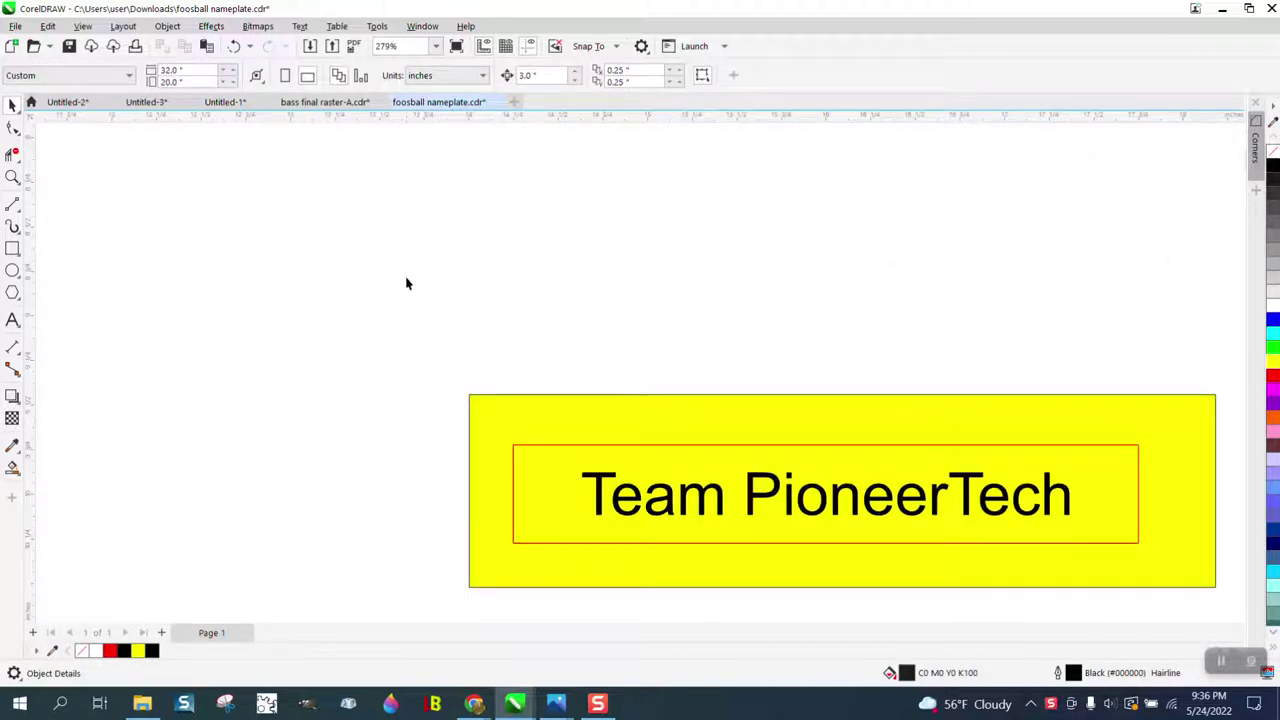
pyautogui.moveTo(48, 152); pyautogui.dragTo(424, 561)
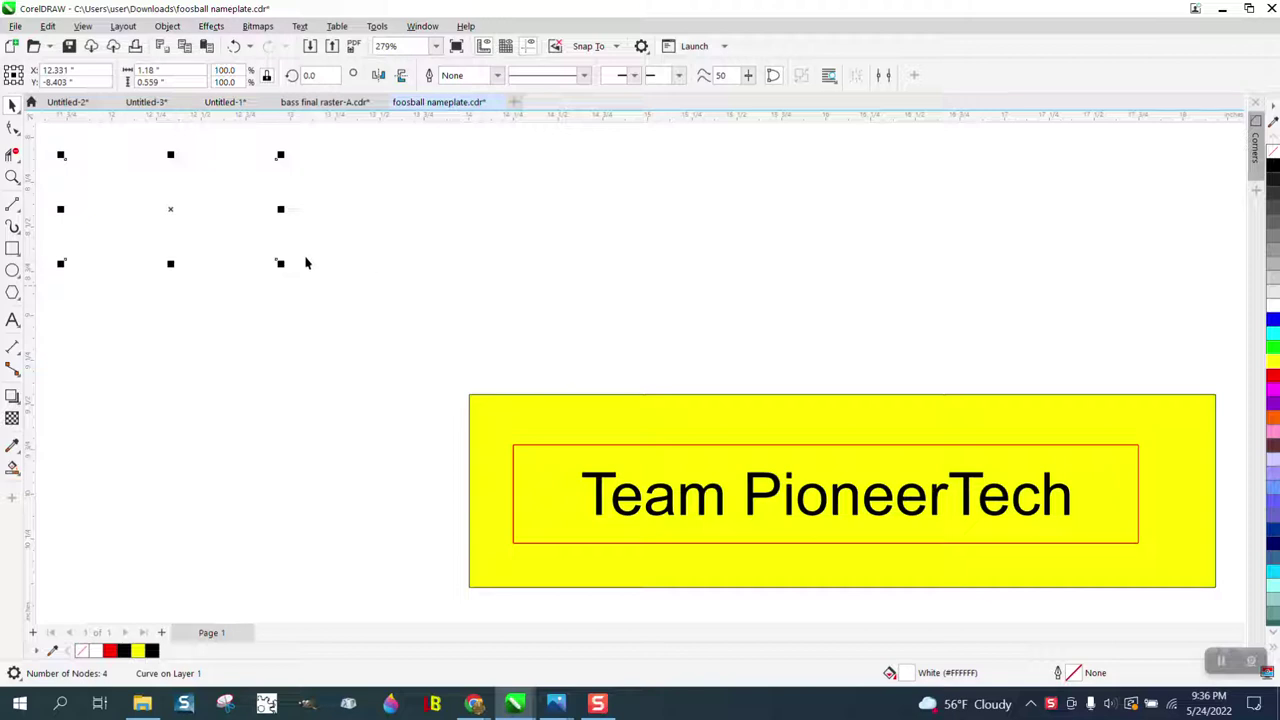
pyautogui.click(83, 27)
pyautogui.click(104, 45)
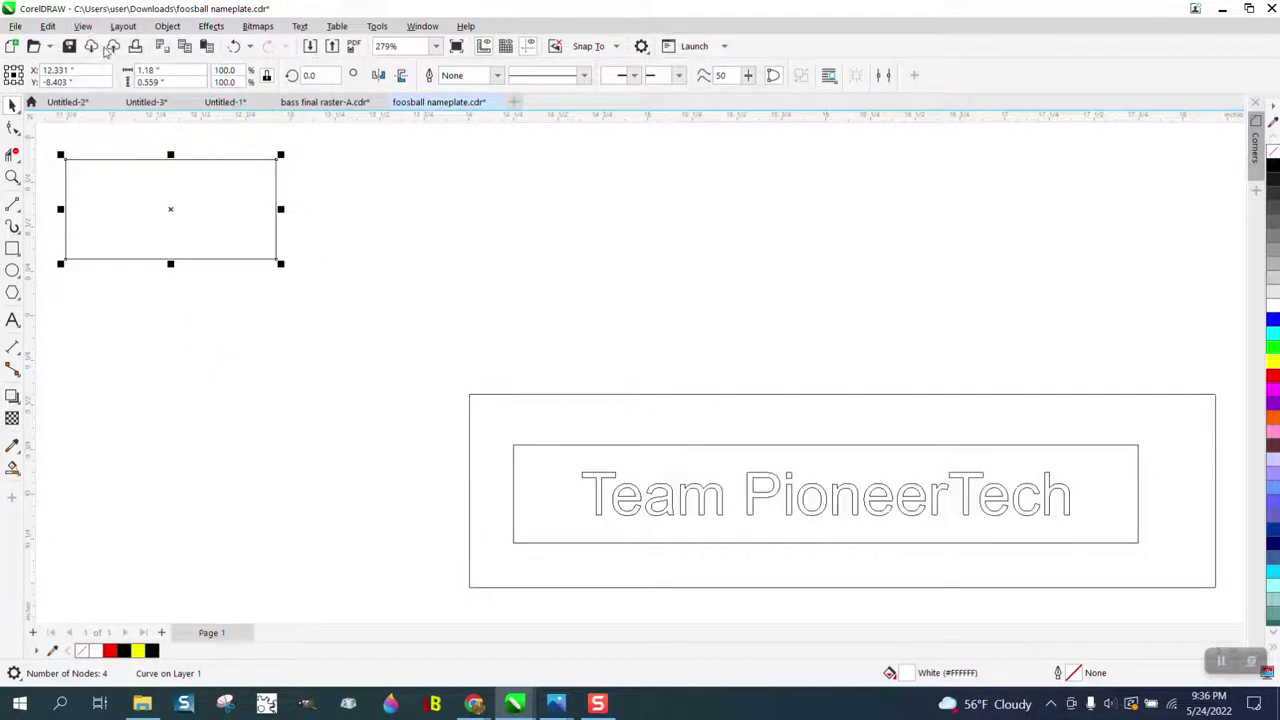
pyautogui.scroll(-2, 264, 240)
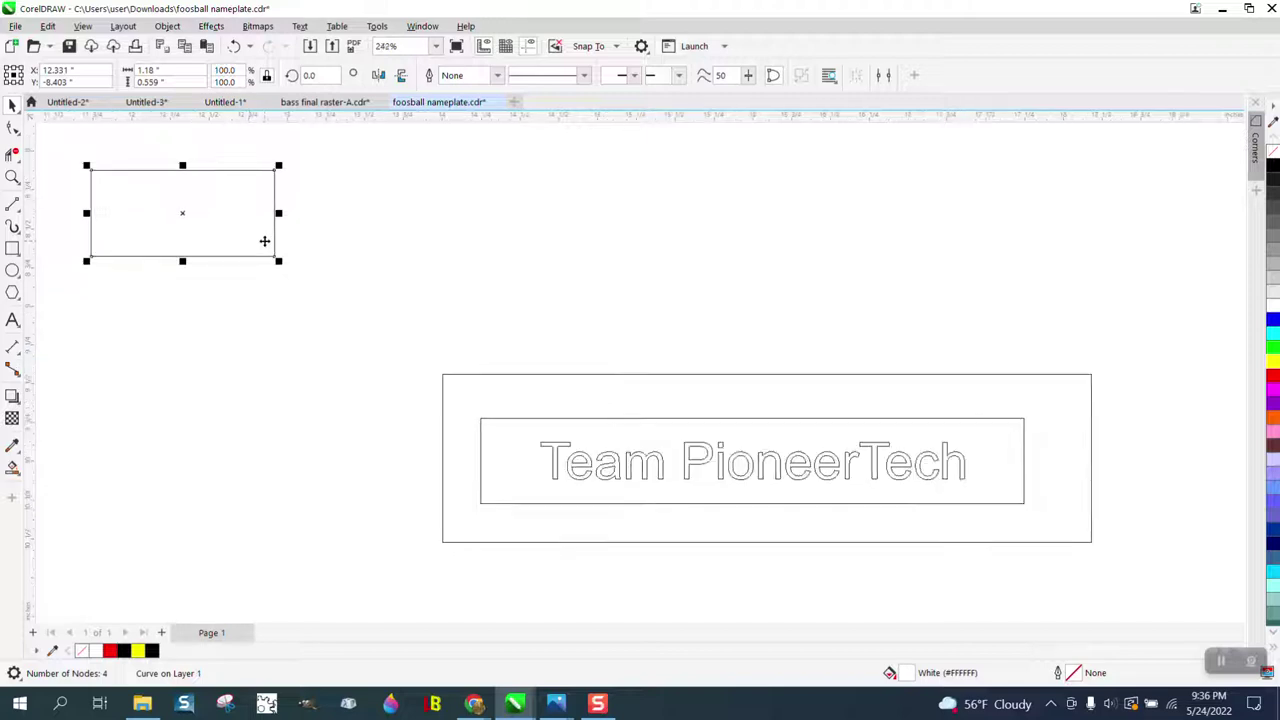
pyautogui.press('Delete')
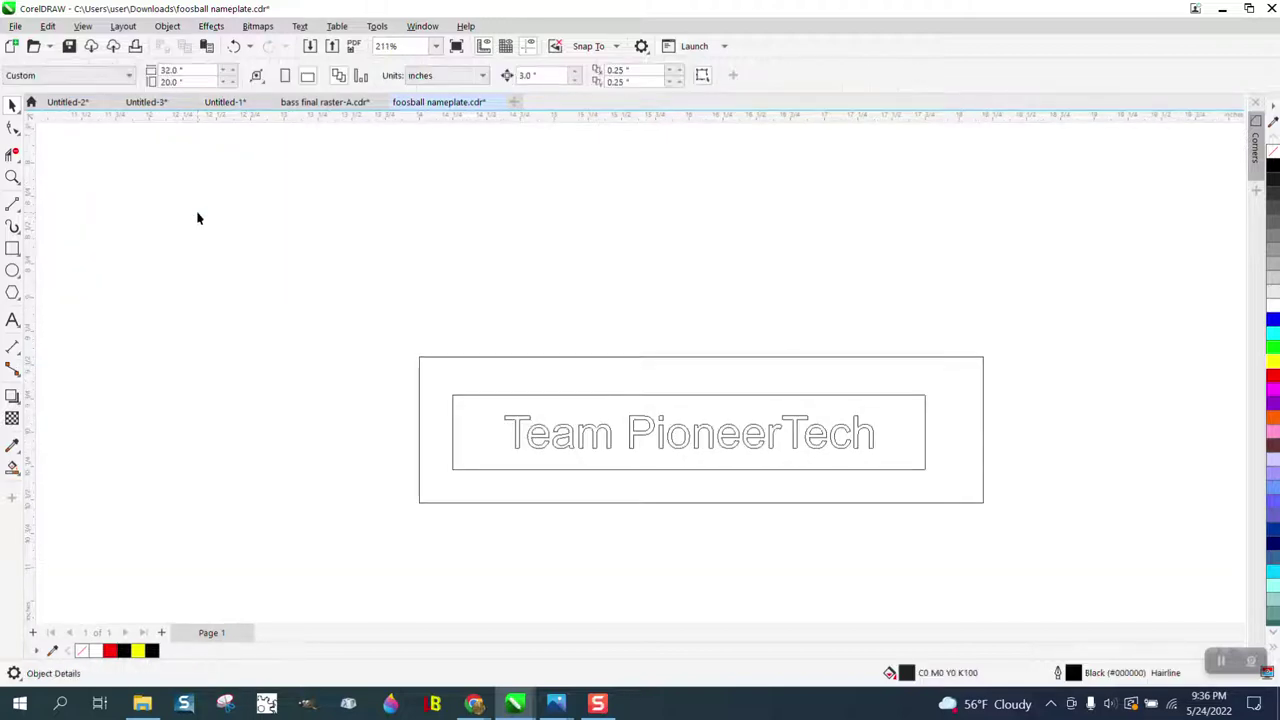
# Return to the full-colour view and delete the yellow background rectangle behind the "Team PioneerTech" text.
pyautogui.click(82, 26)
pyautogui.click(107, 80)
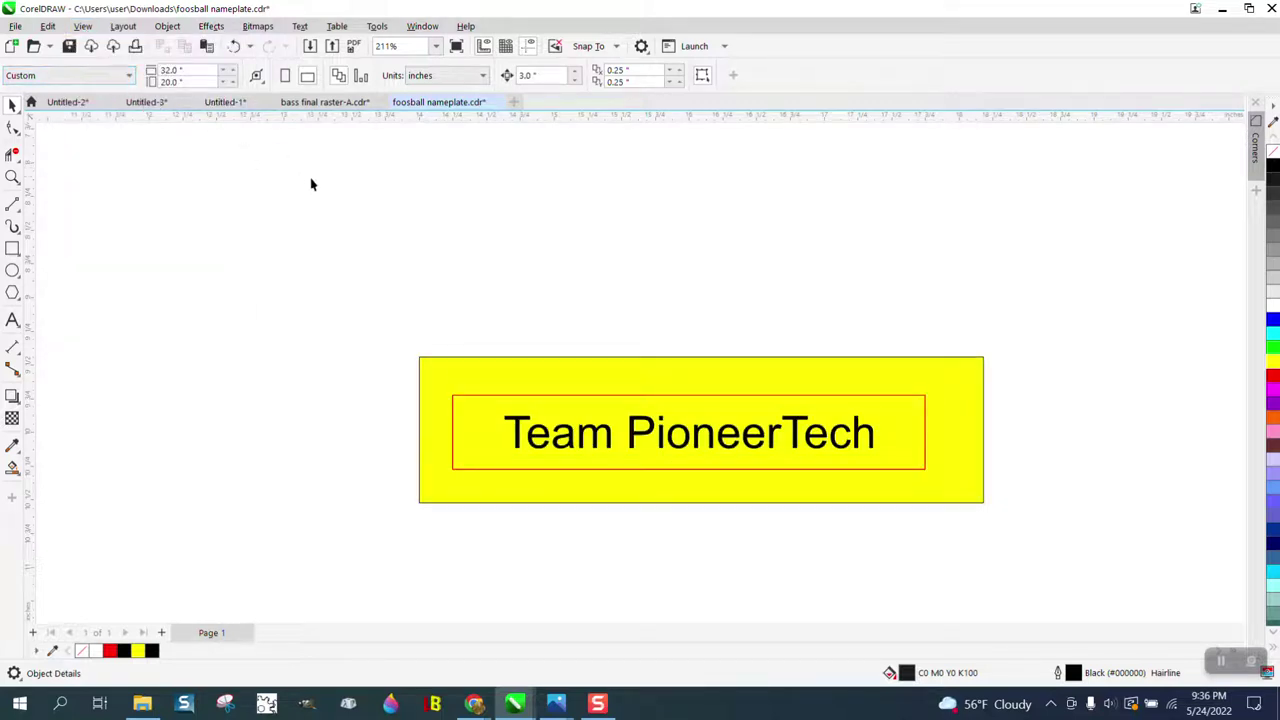
pyautogui.press('F4')
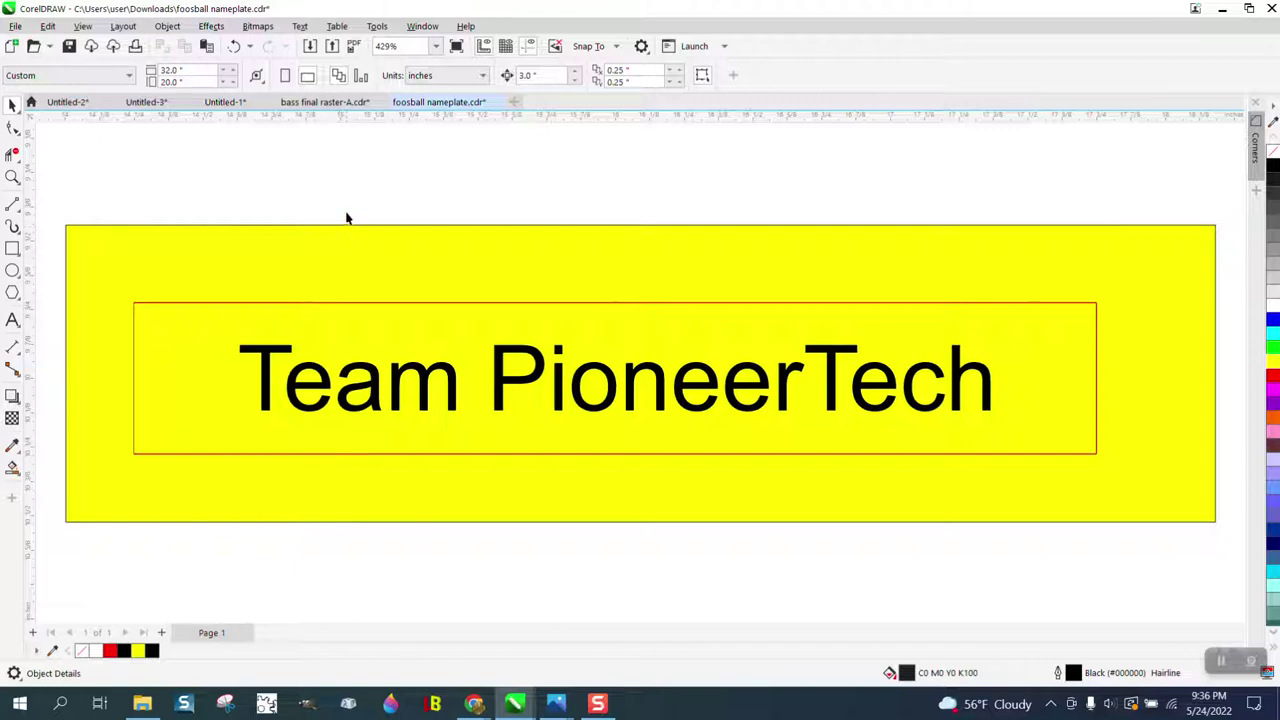
pyautogui.scroll(-1, 392, 246)
pyautogui.moveTo(393, 246); pyautogui.dragTo(422, 217)
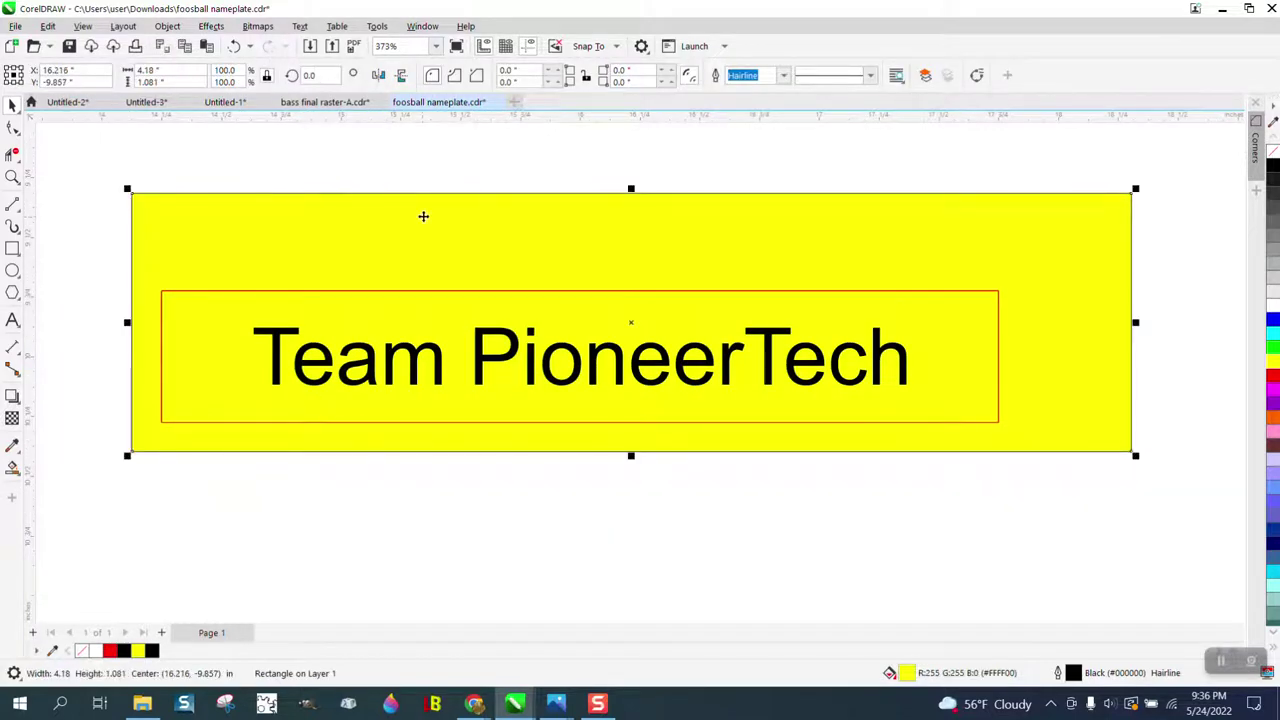
pyautogui.press('Delete')
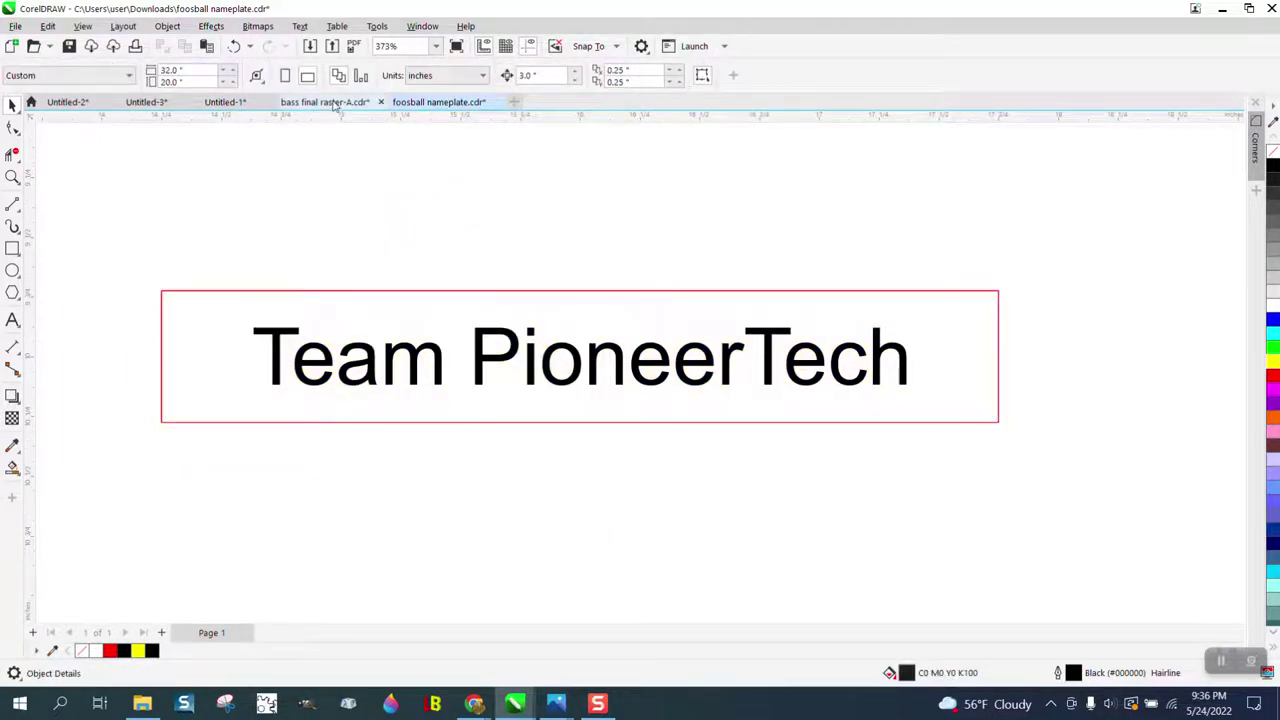
# Switch to the bass final raster-A.cdr document and examine the circled shaded area around the fish's head in the engraving photo.
pyautogui.click(333, 102)
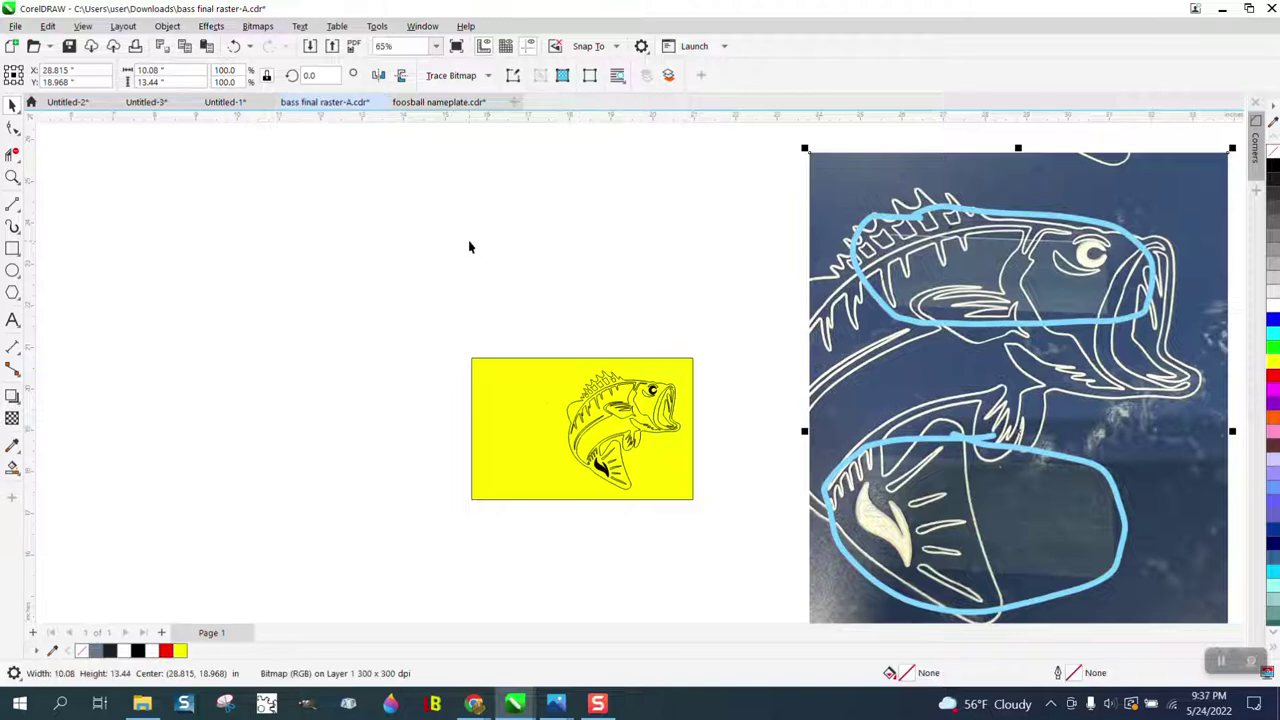
pyautogui.scroll(-1, 468, 247)
pyautogui.click(12, 177)
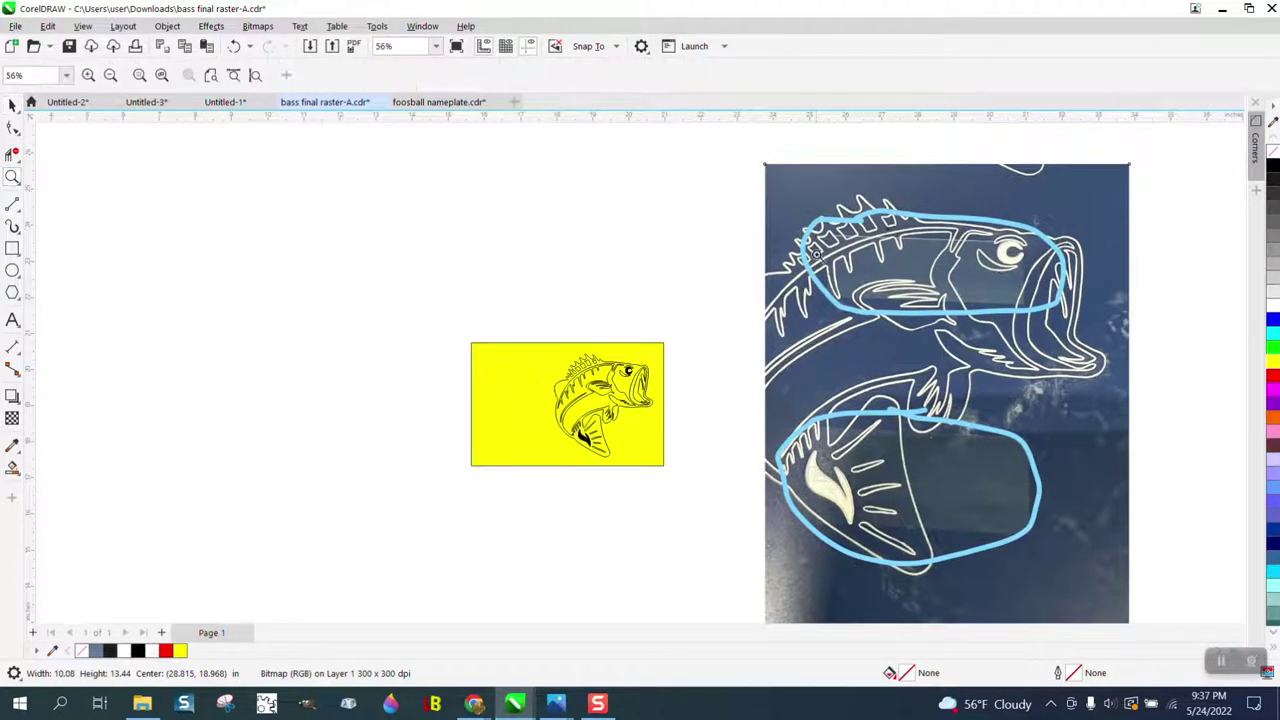
pyautogui.moveTo(812, 228); pyautogui.dragTo(1048, 349)
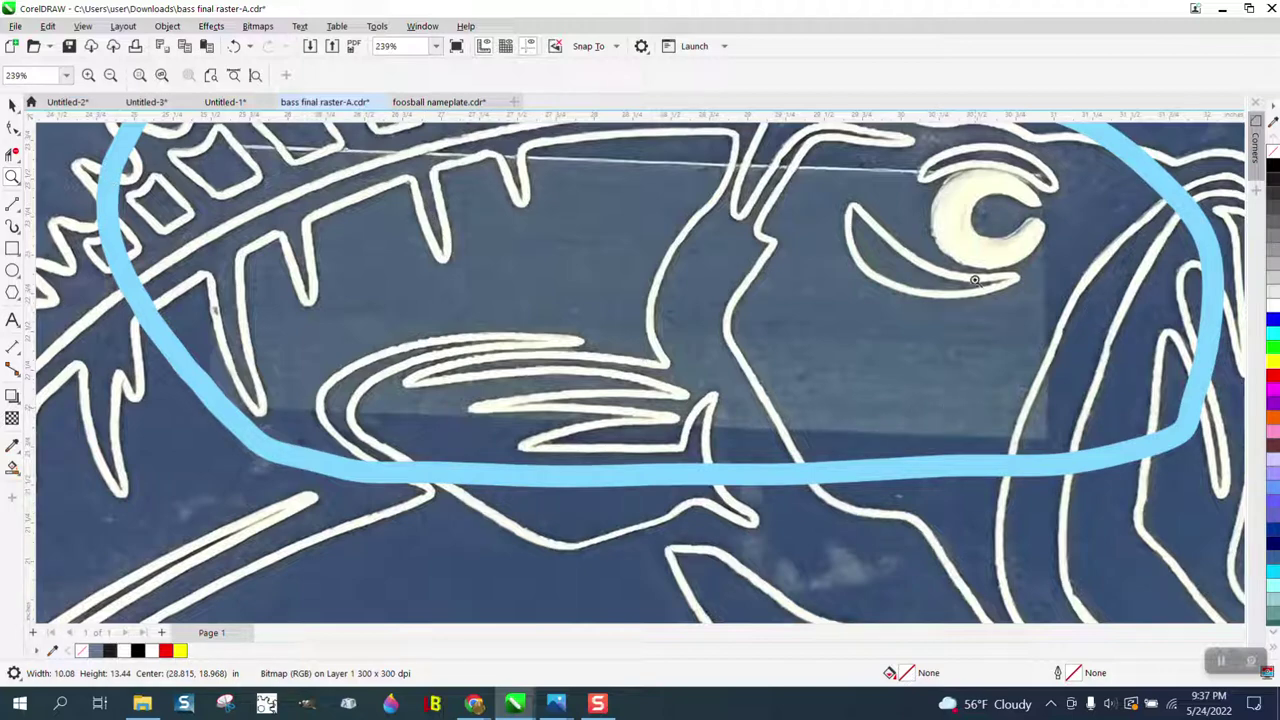
pyautogui.scroll(-3, 618, 299)
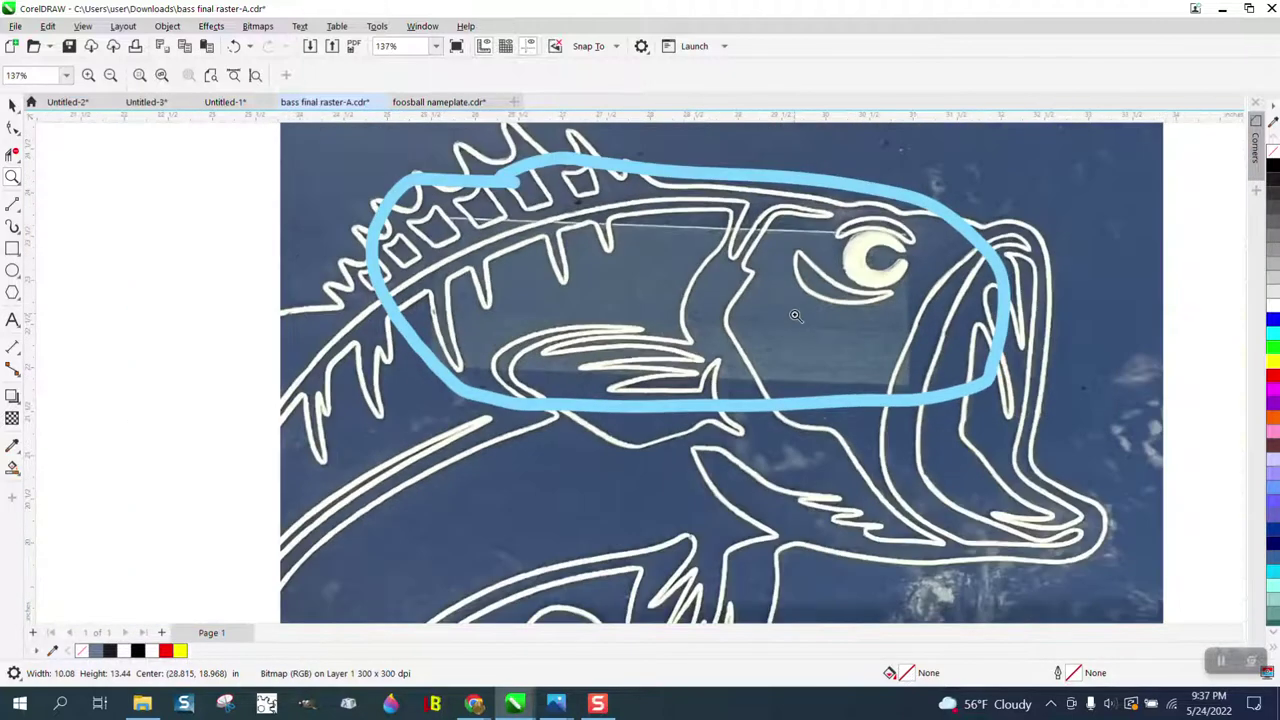
# Delete the yellow background rectangle behind the bass line art.
pyautogui.moveTo(309, 394); pyautogui.dragTo(497, 514)
pyautogui.click(12, 105)
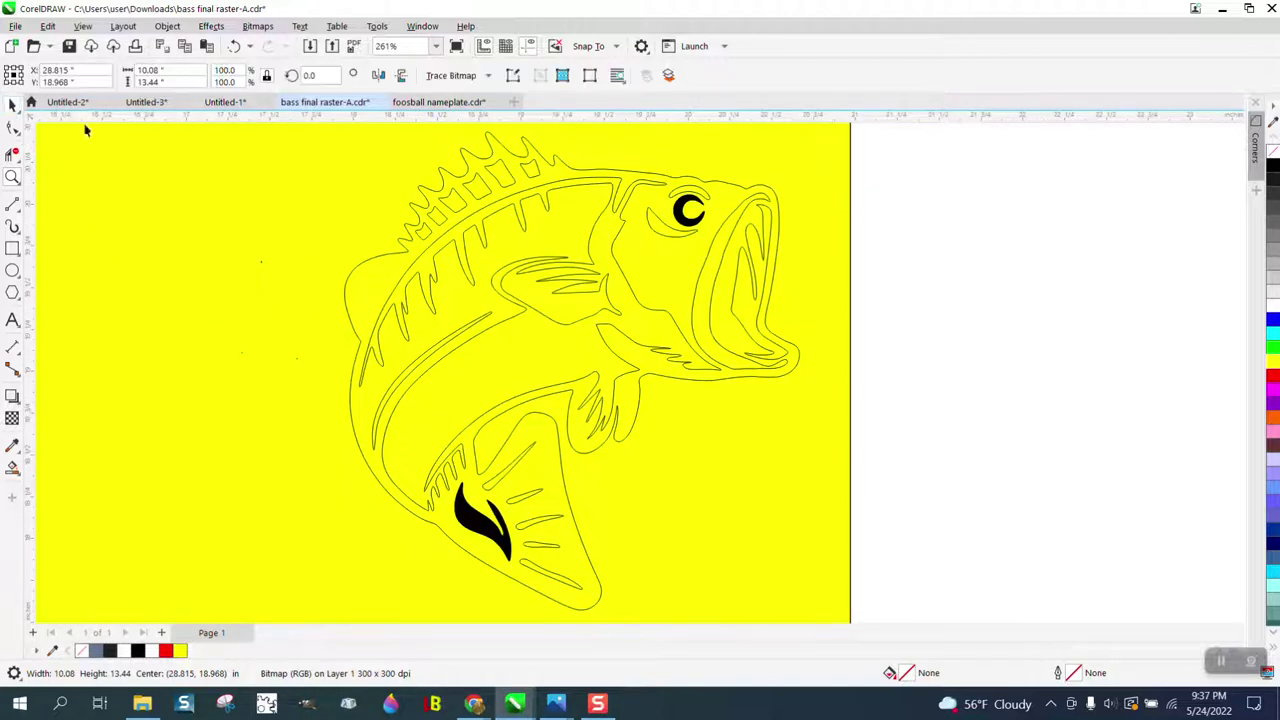
pyautogui.click(930, 200)
pyautogui.click(781, 208)
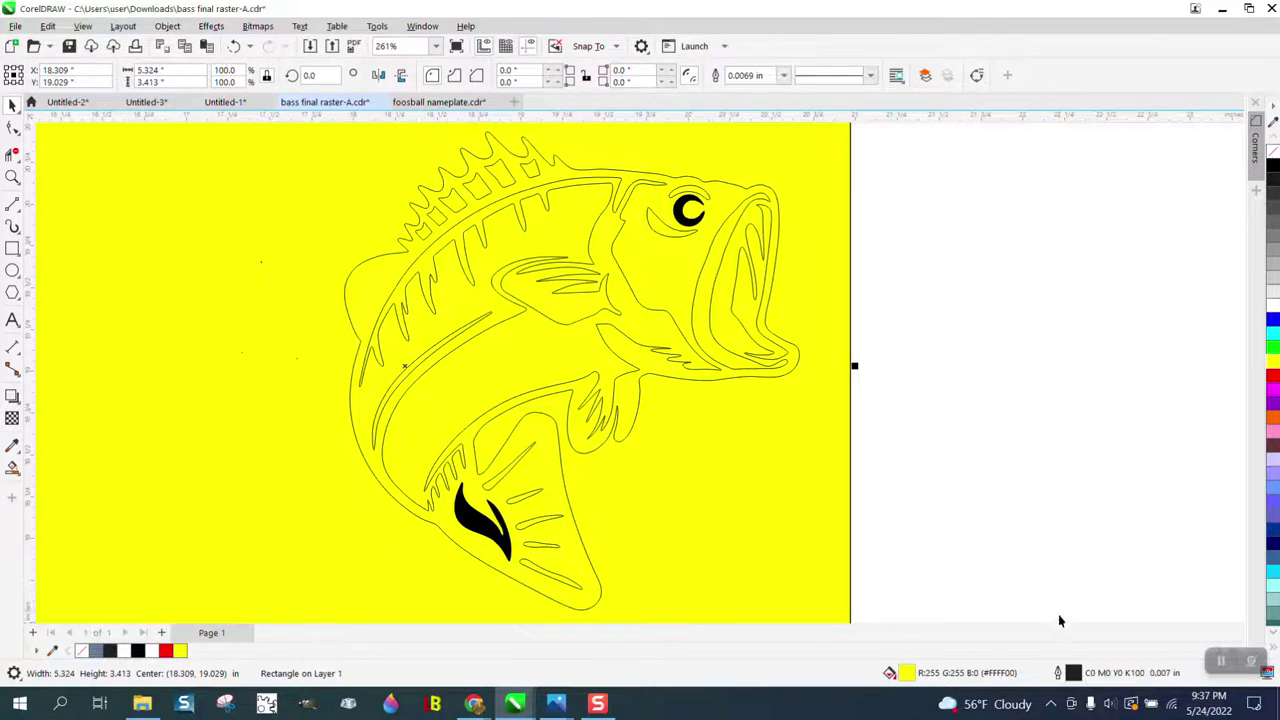
pyautogui.press('Delete')
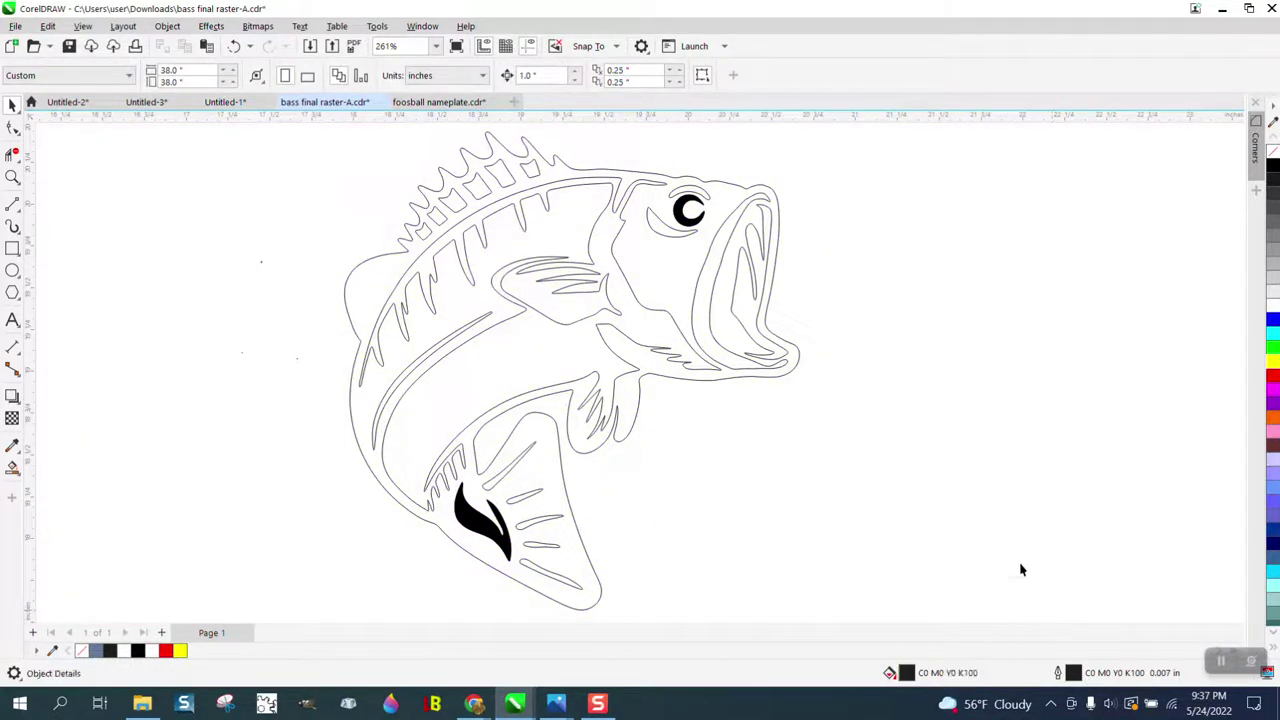
# Try a 0.01 in outline width on the bass line art and set it back to Hairline.
pyautogui.click(775, 263)
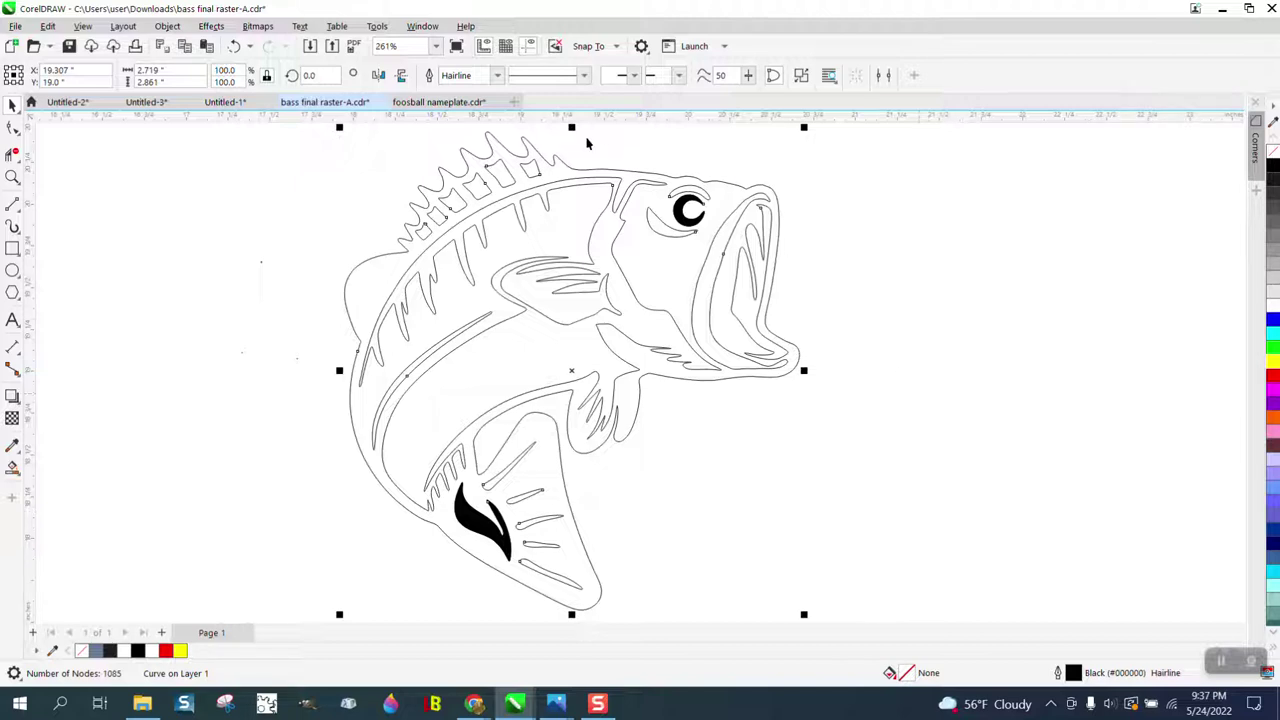
pyautogui.click(496, 75)
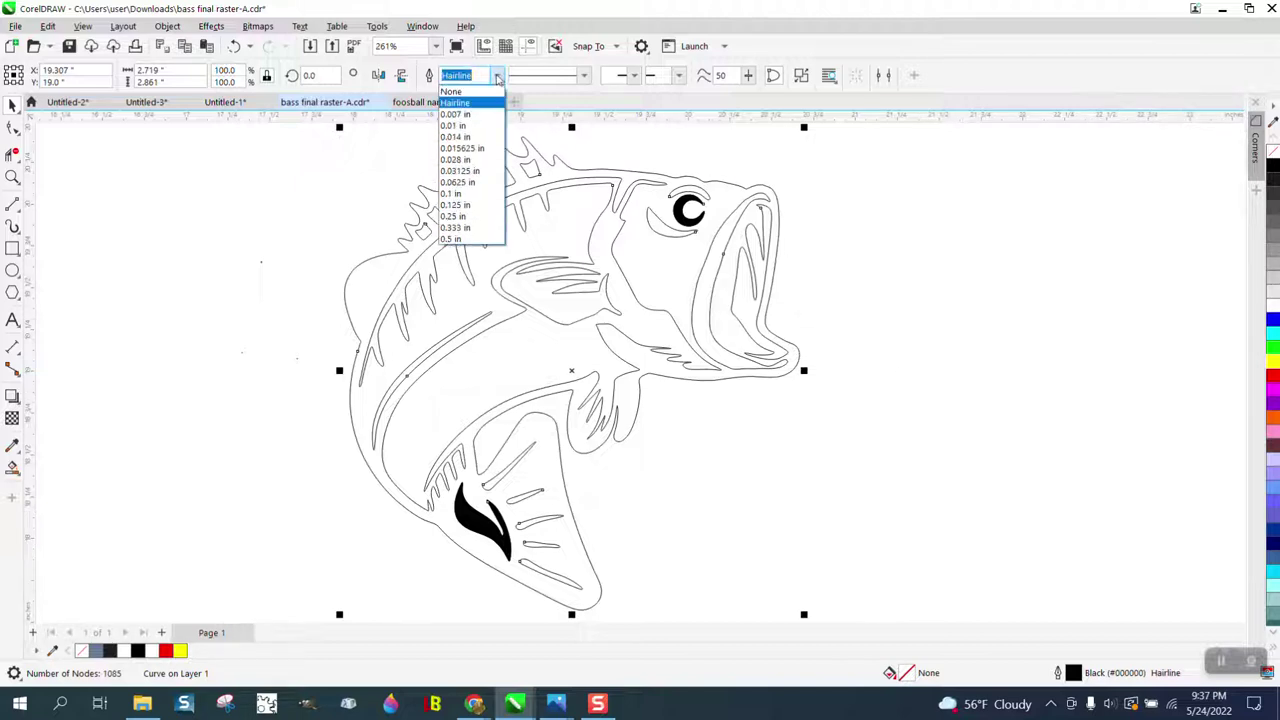
pyautogui.click(455, 125)
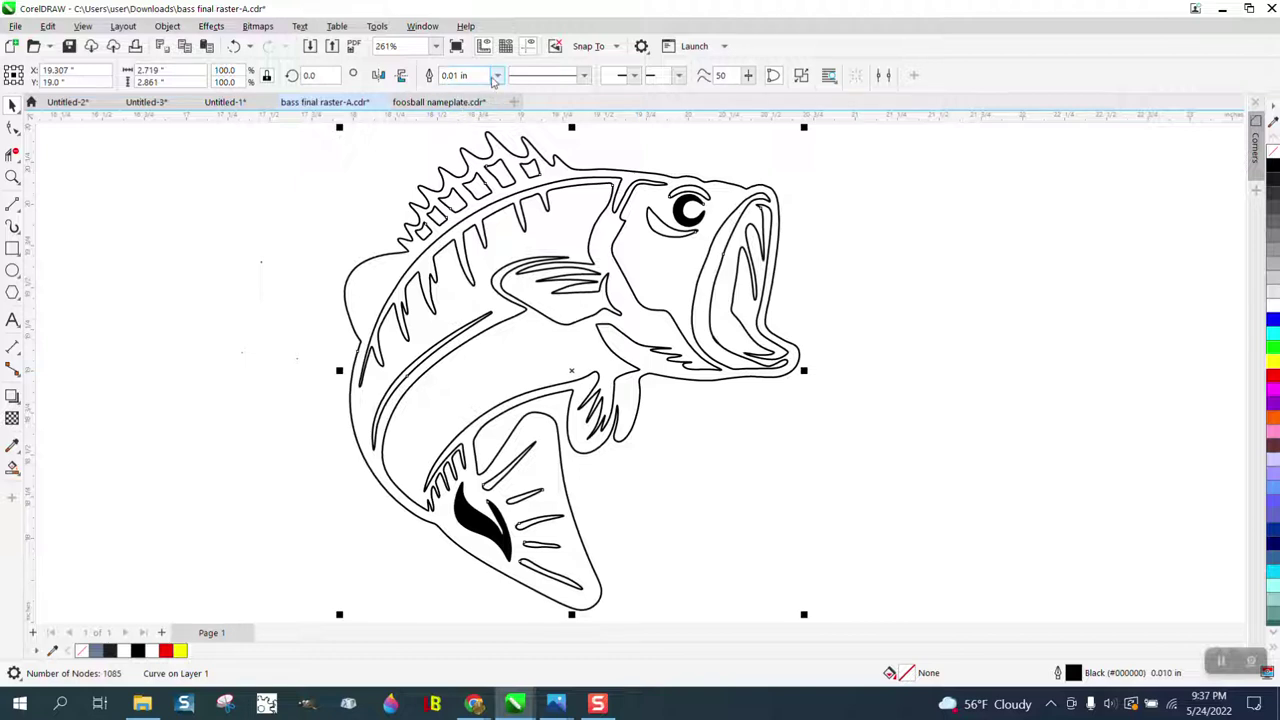
pyautogui.click(496, 75)
pyautogui.click(455, 101)
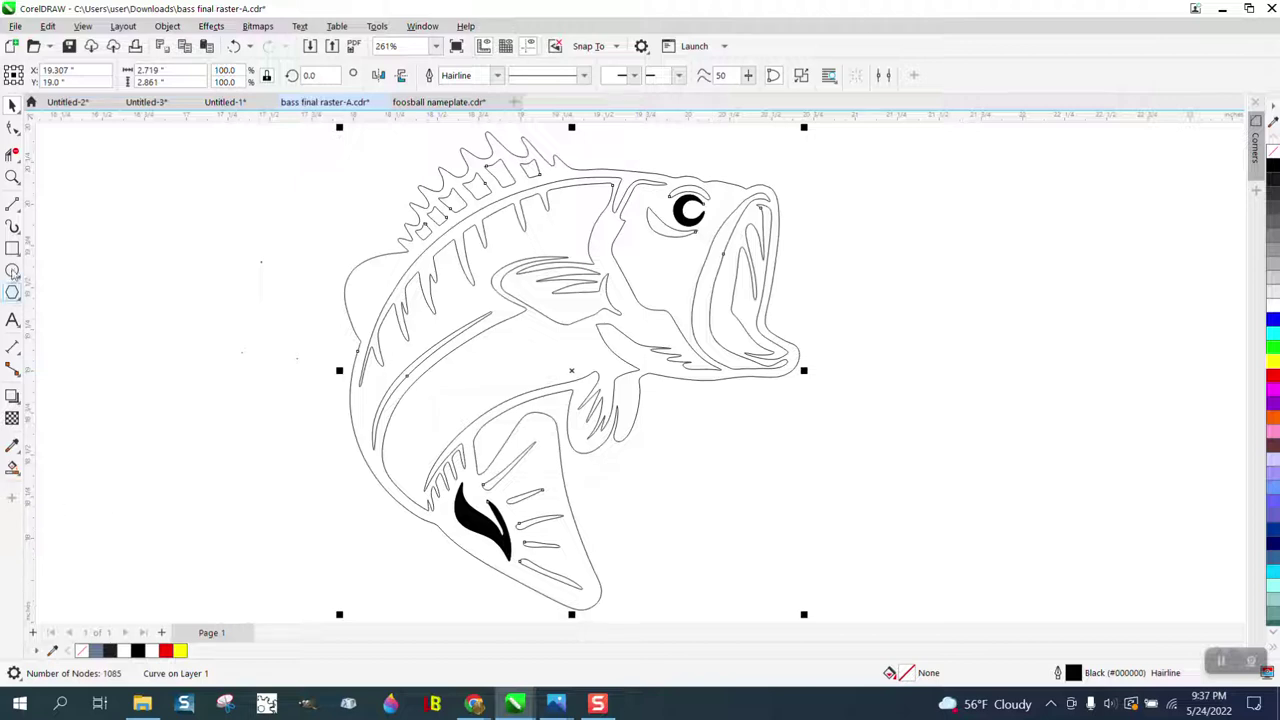
# Fill the bass's tail marking and its eye with RGB black (R:0 G:0 B:0).
pyautogui.click(635, 472)
pyautogui.click(483, 533)
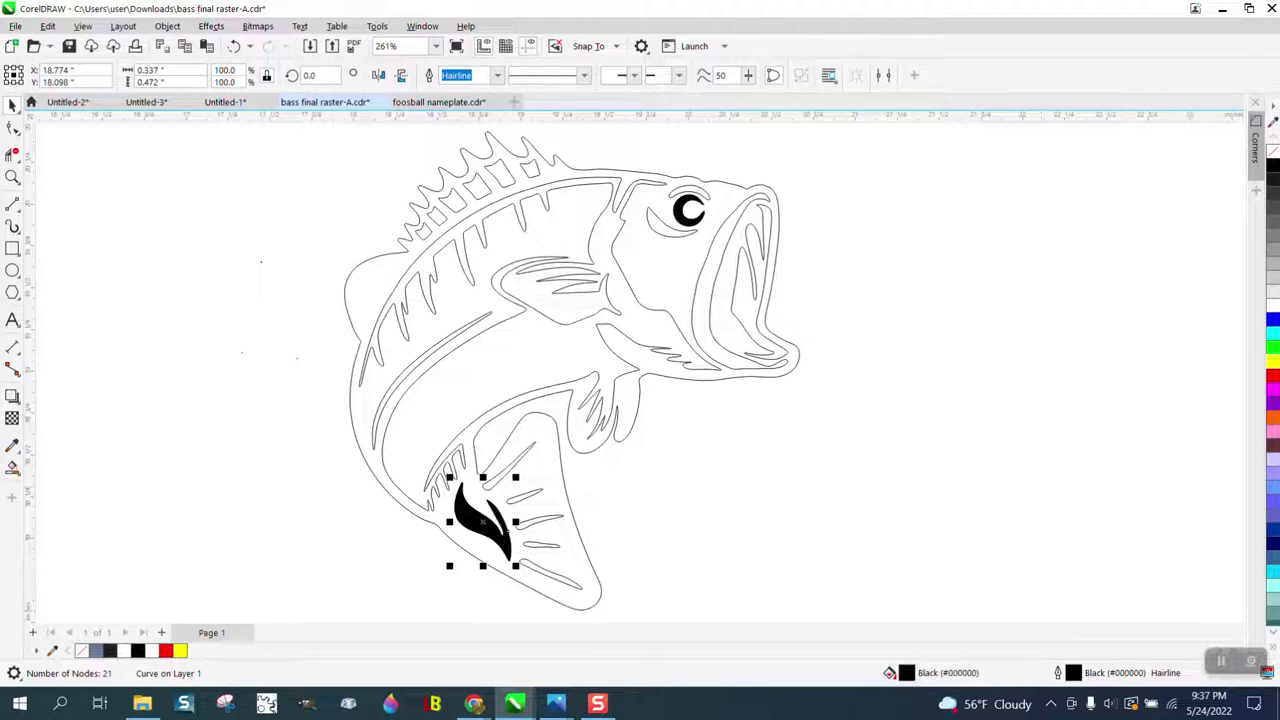
pyautogui.click(1273, 168)
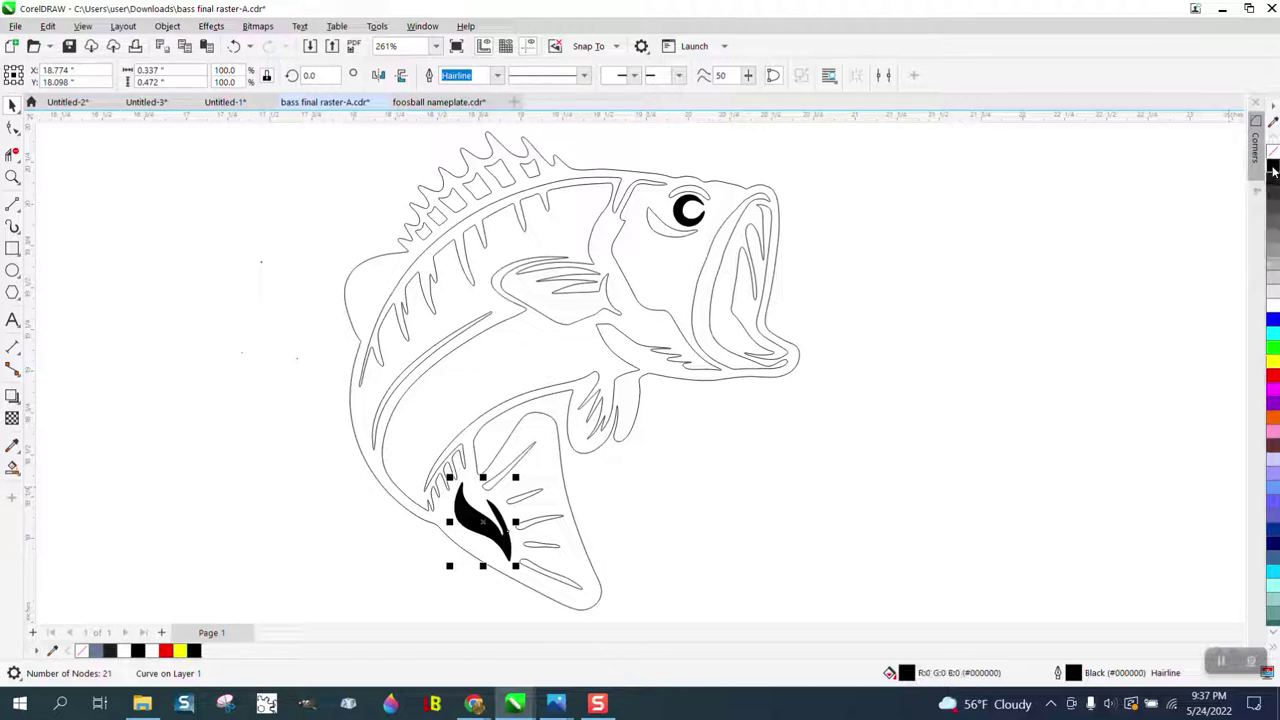
pyautogui.click(689, 229)
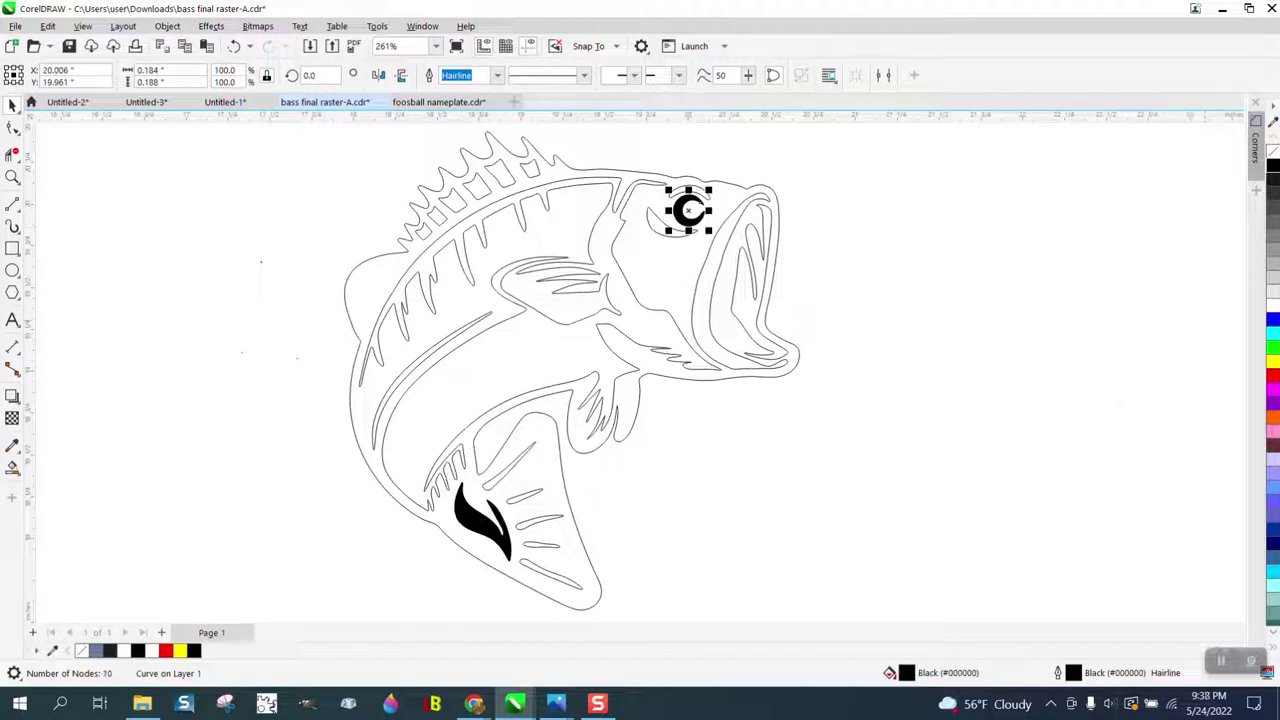
pyautogui.click(1273, 168)
# Set the Smart Fill tool's fill colour to black from the RGB Palette.
pyautogui.click(12, 468)
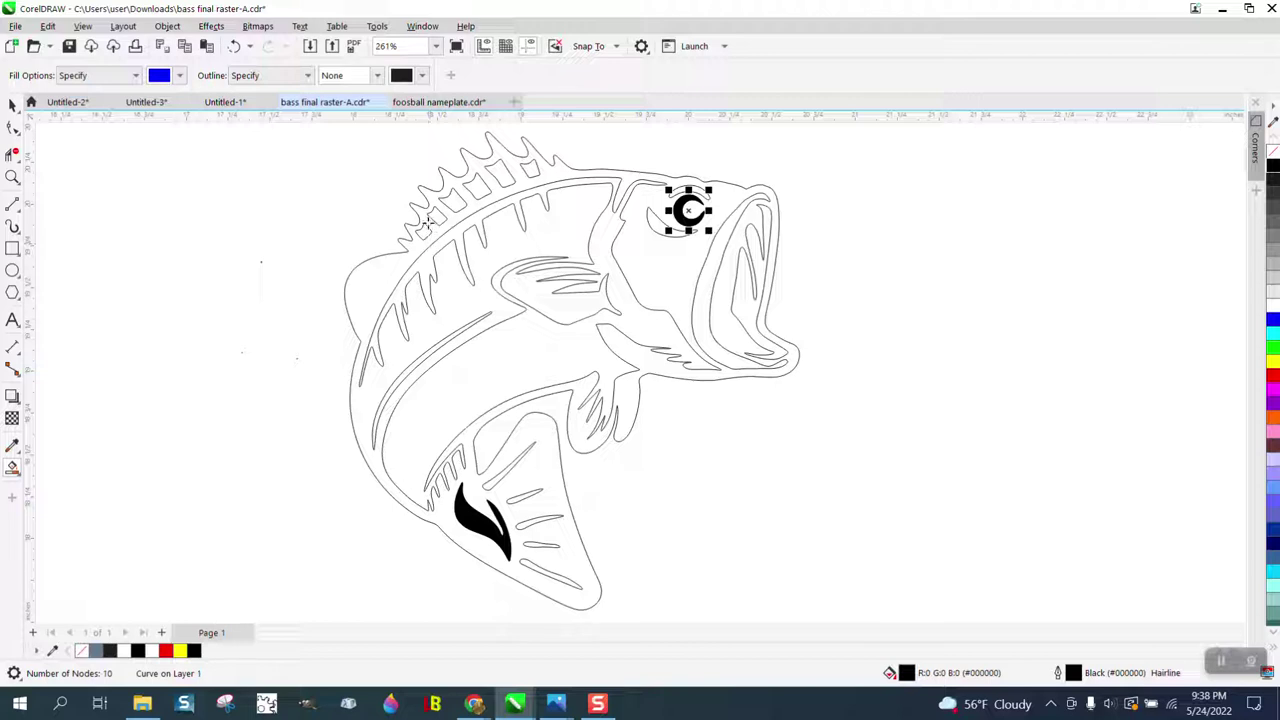
pyautogui.click(179, 75)
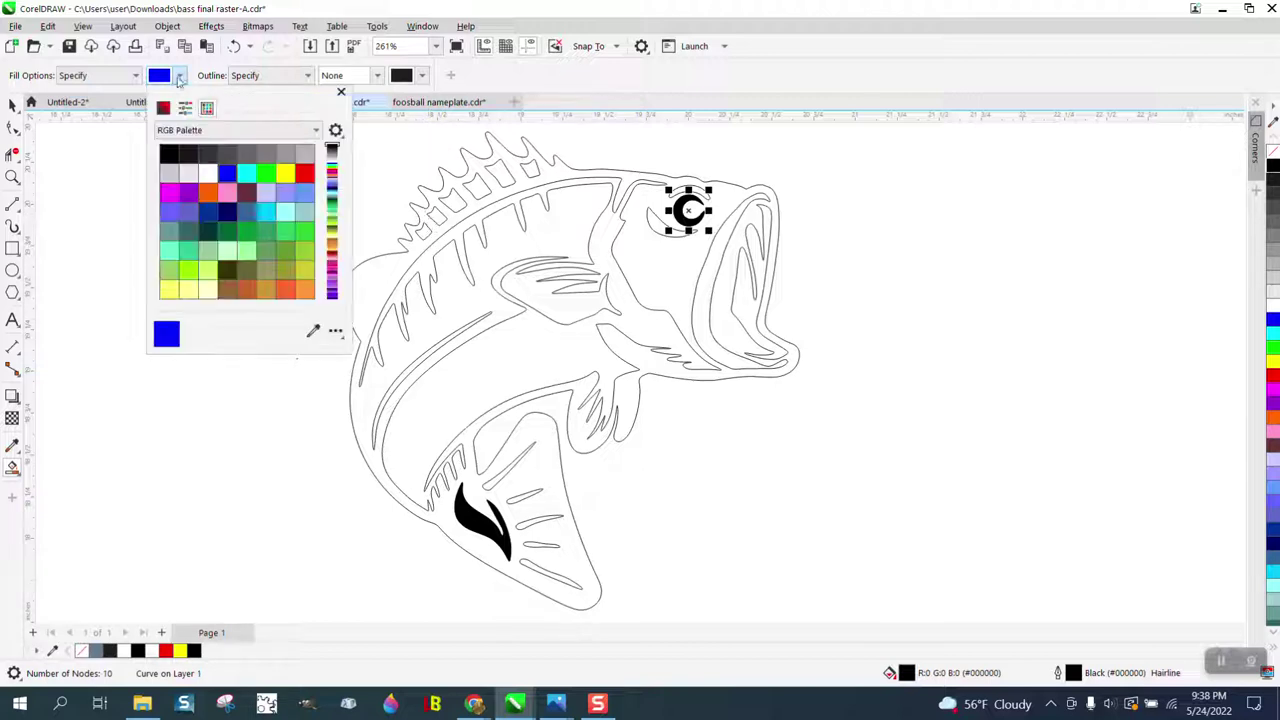
pyautogui.click(168, 153)
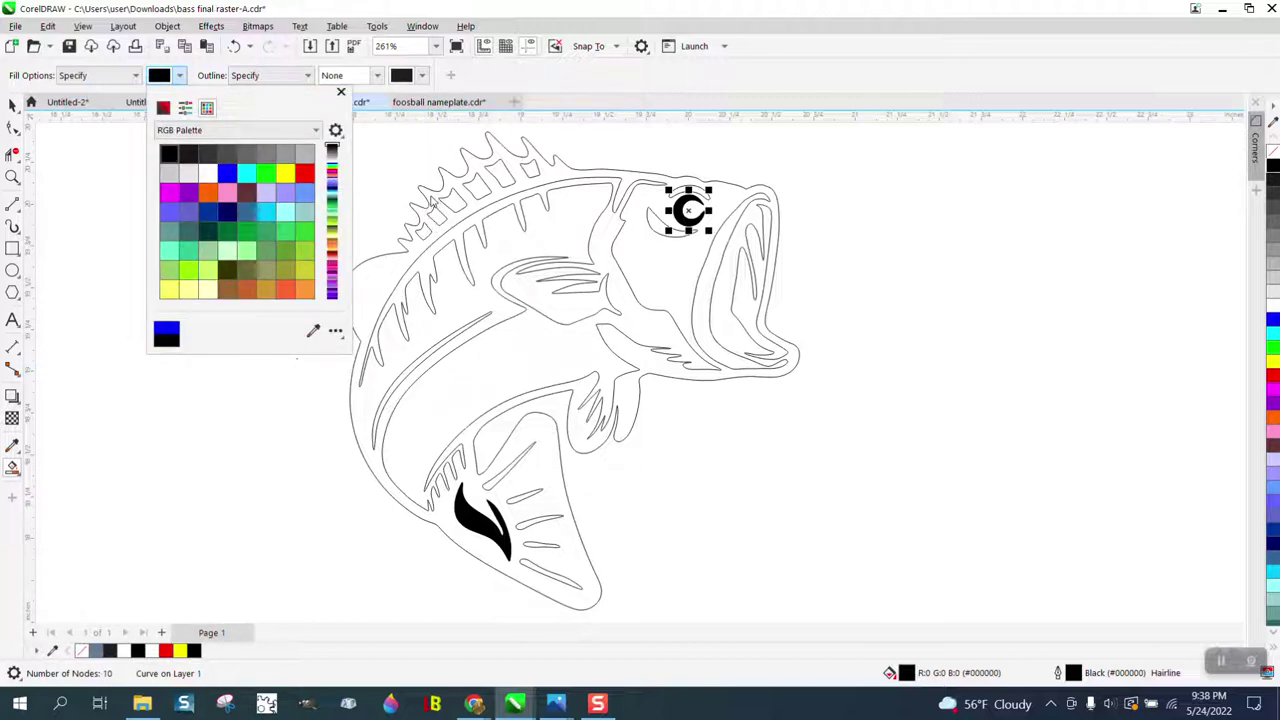
# Try the black Smart Fill on the bass's outer body and on its belly, undoing each attempt.
pyautogui.click(430, 198)
pyautogui.click(430, 197)
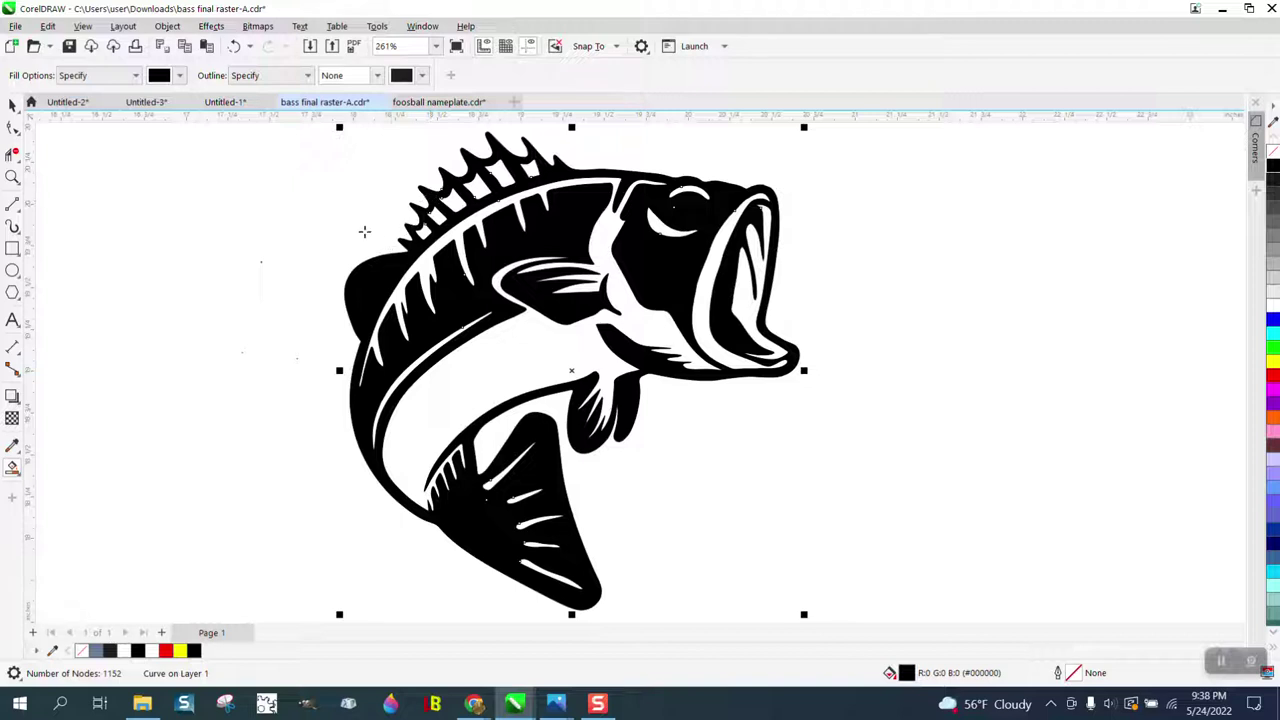
pyautogui.click(233, 46)
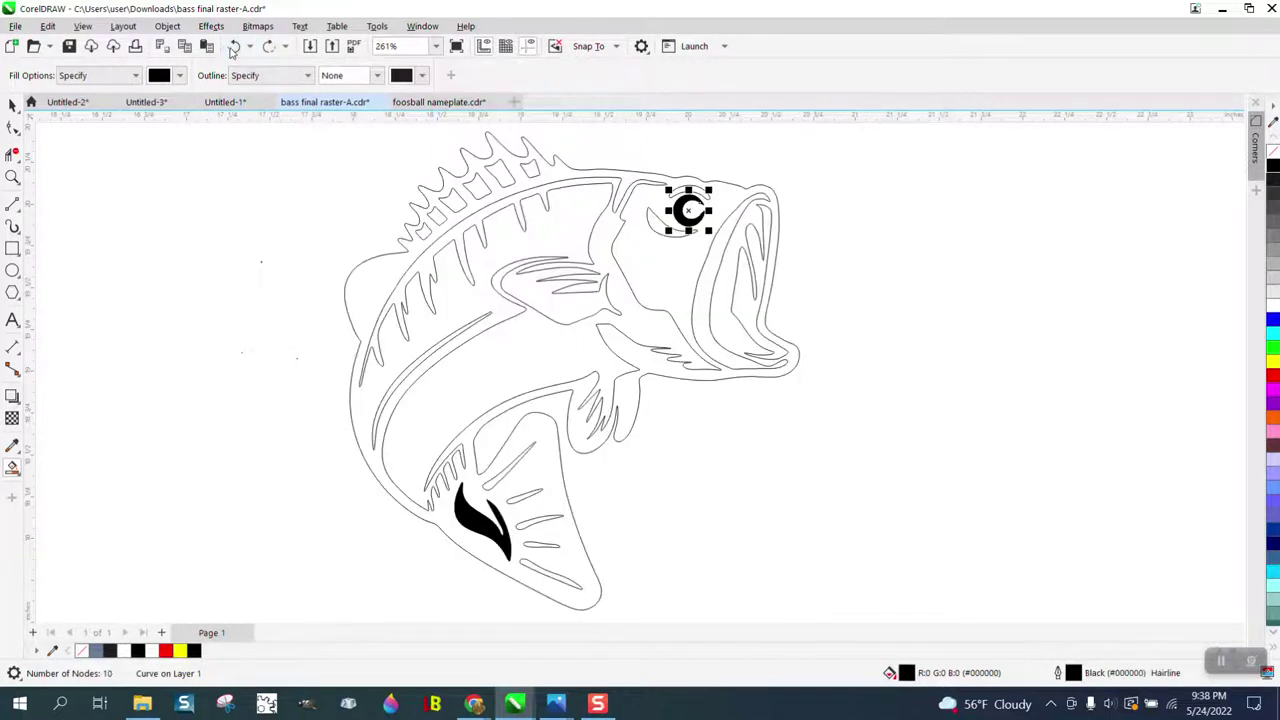
pyautogui.click(543, 342)
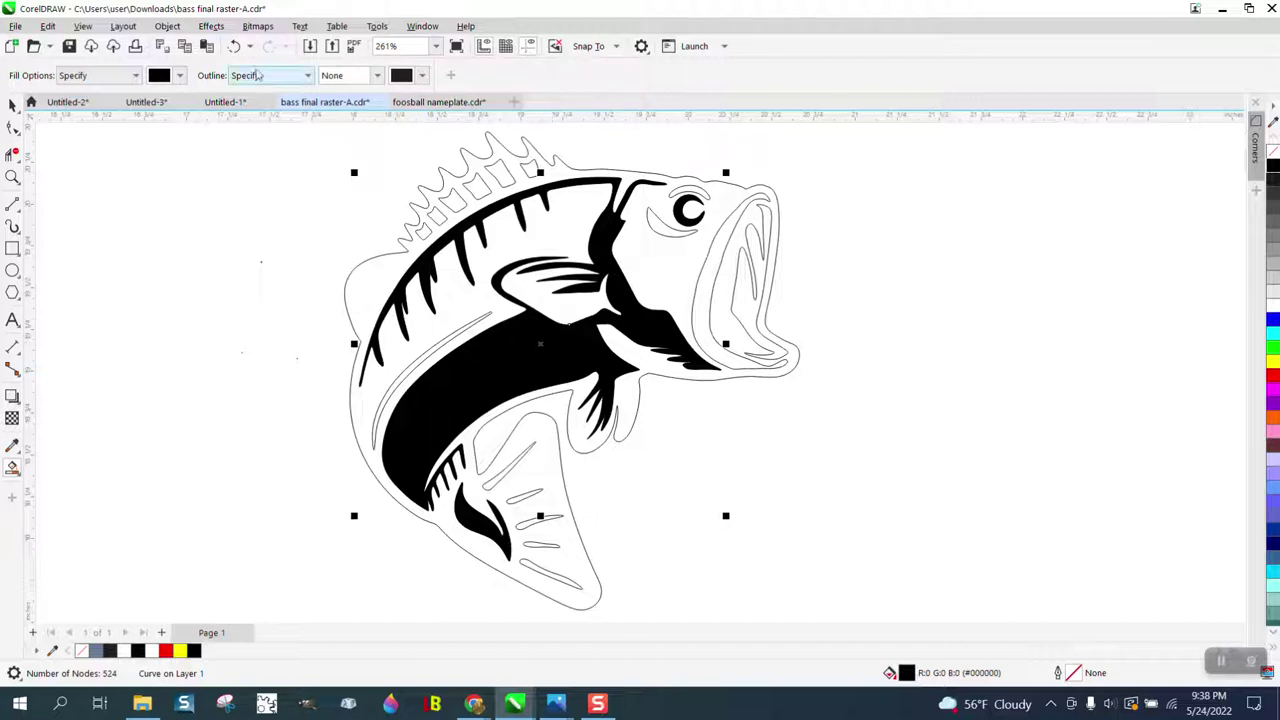
pyautogui.click(233, 46)
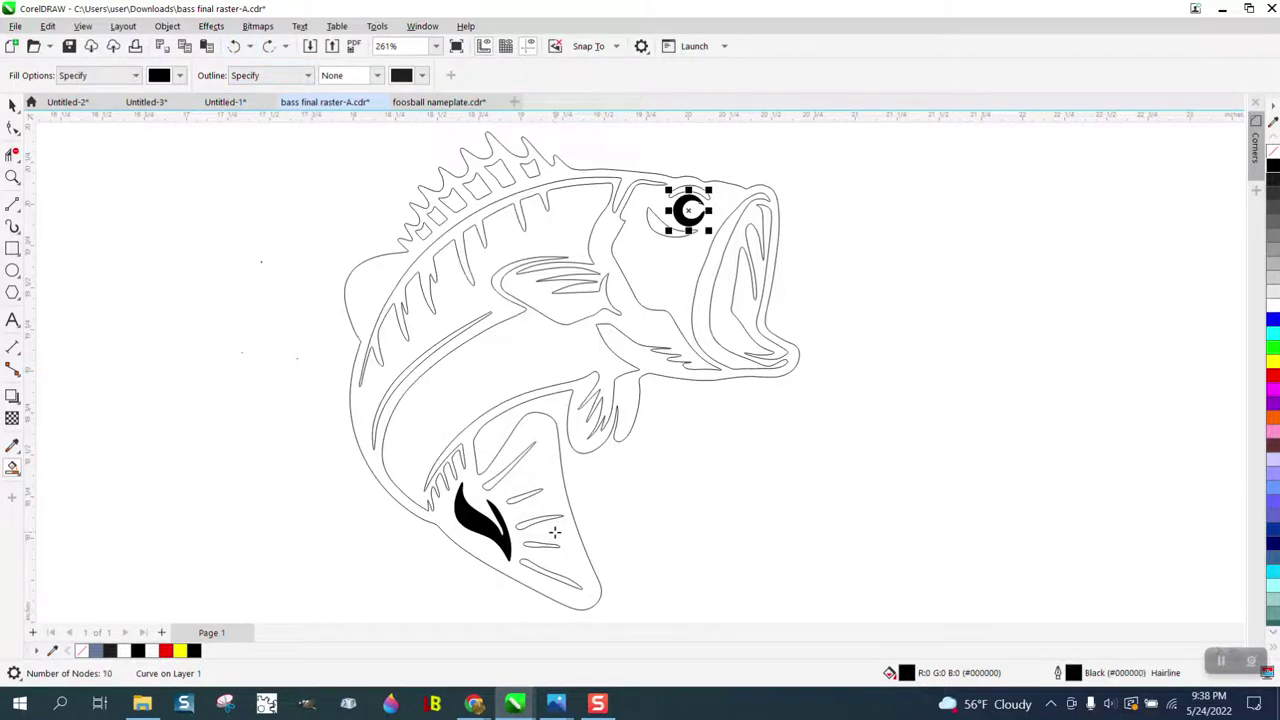
# Try the black Smart Fill on the five tail-fin streaks and the outer body of the bass.
pyautogui.click(492, 483)
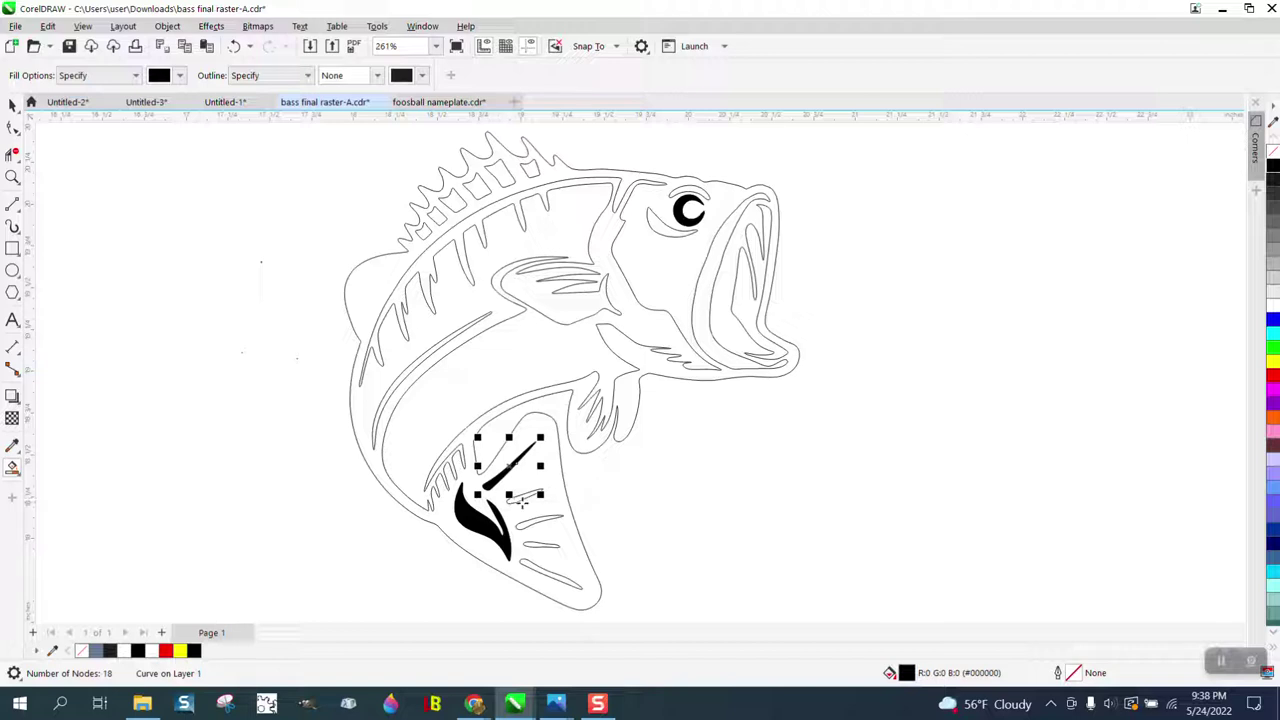
pyautogui.click(521, 500)
pyautogui.click(532, 526)
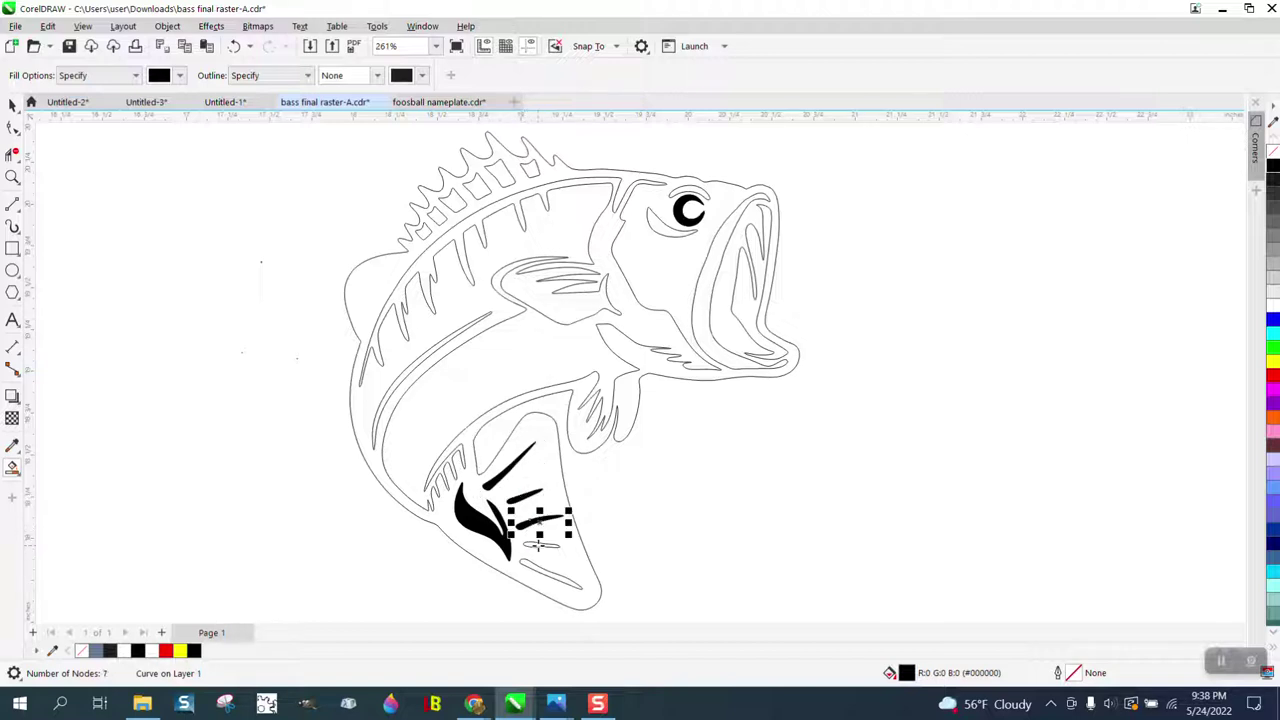
pyautogui.click(538, 543)
pyautogui.click(548, 570)
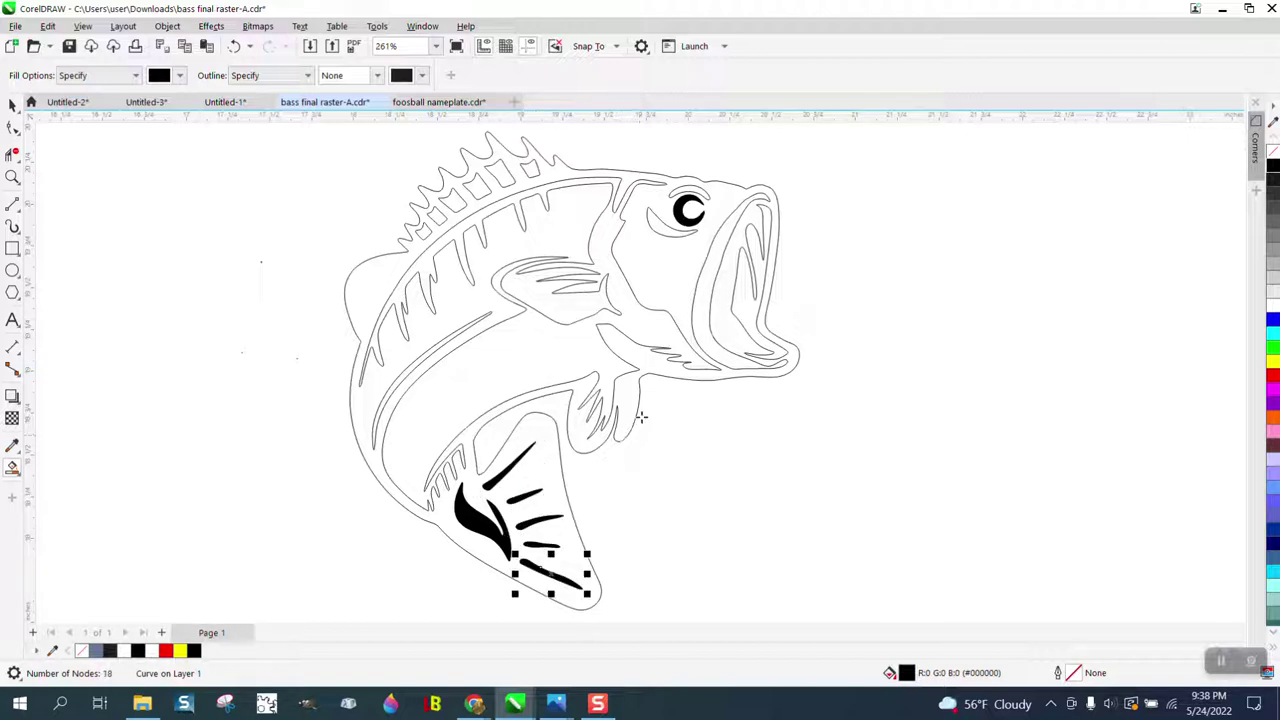
pyautogui.click(722, 329)
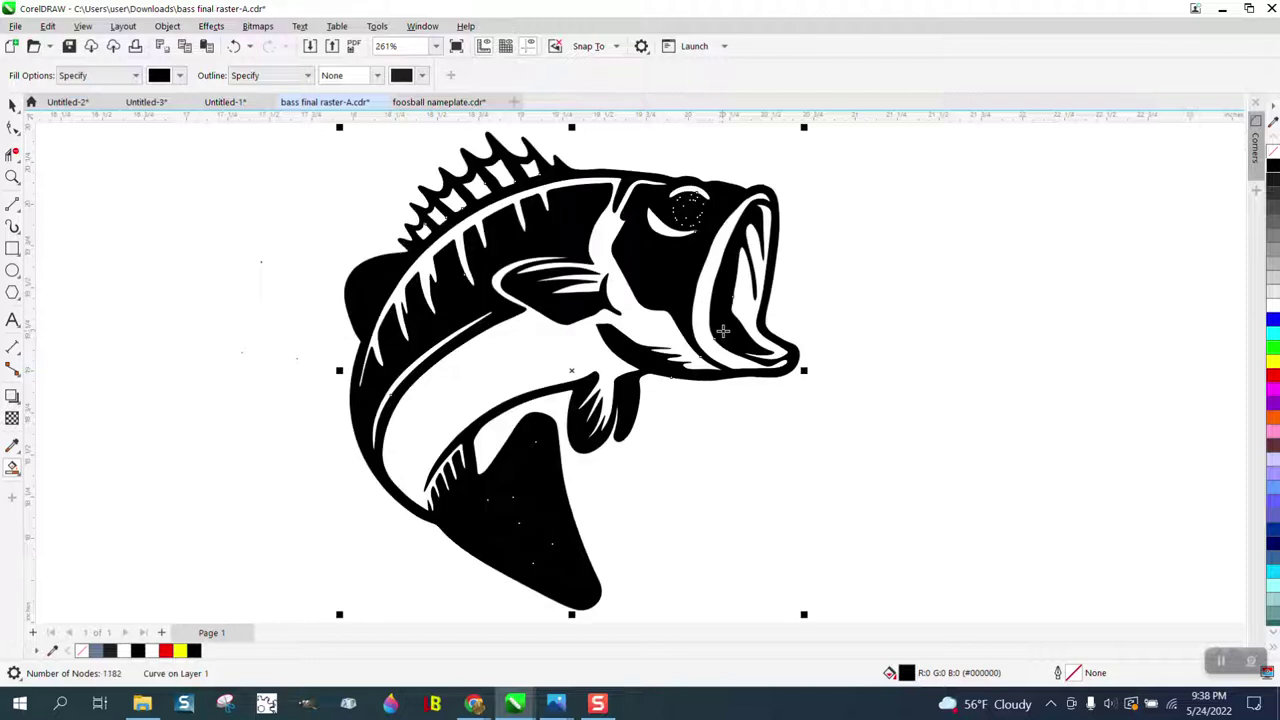
# Undo the black fills on the bass's body and its tail-fin streaks.
pyautogui.click(232, 48)
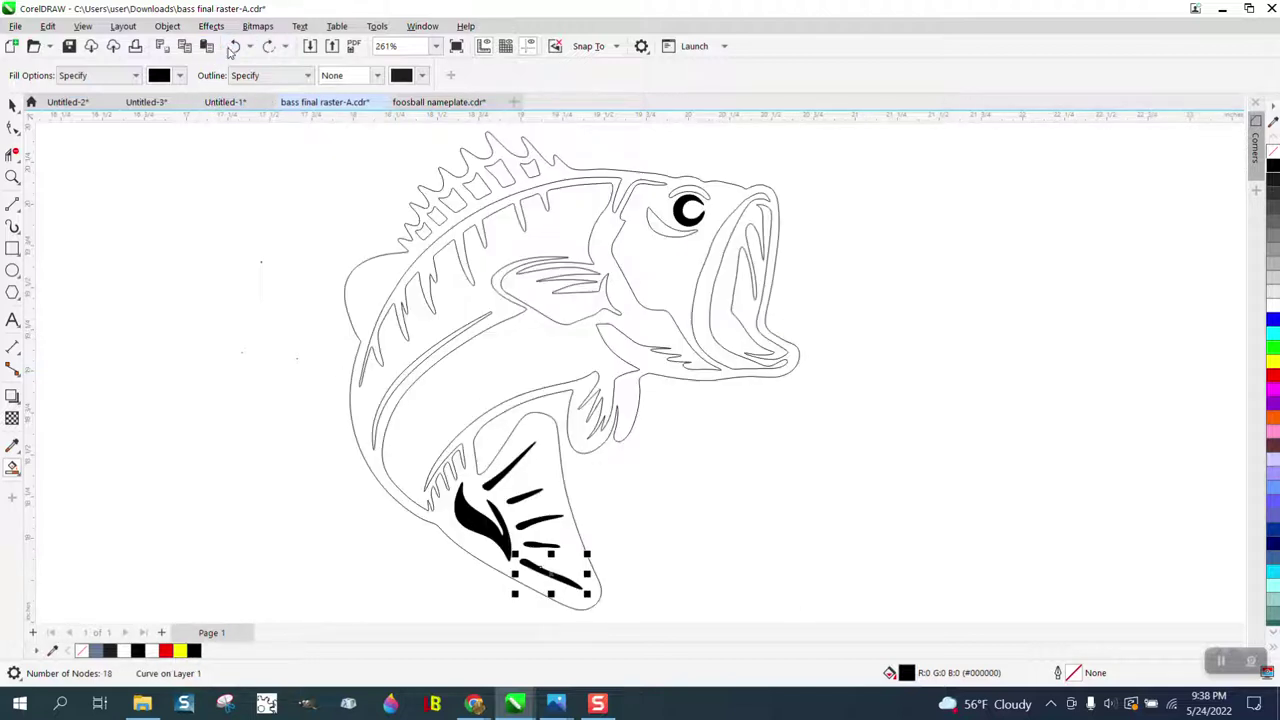
pyautogui.click(232, 48)
pyautogui.click(232, 48)
pyautogui.click(232, 48)
pyautogui.click(232, 48)
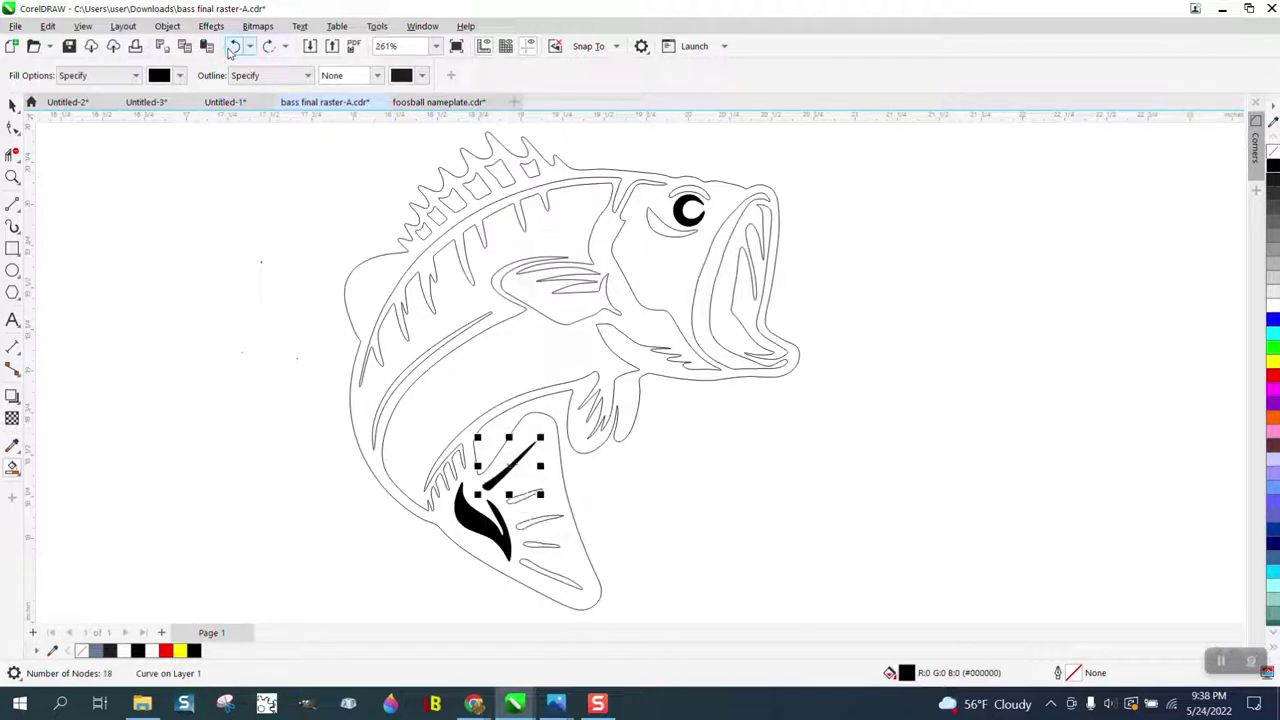
pyautogui.click(232, 48)
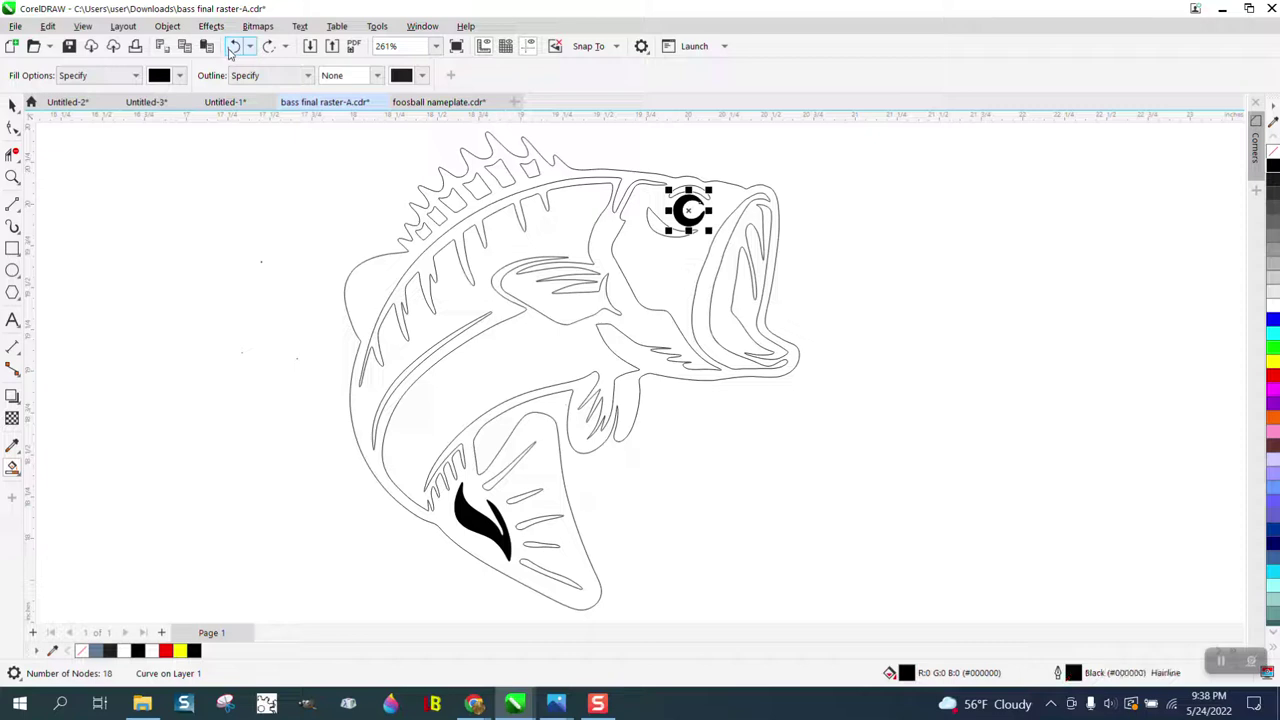
# Remove the fill from the bass's eye and from its tail marking, leaving only their hairline outlines.
pyautogui.click(1272, 150)
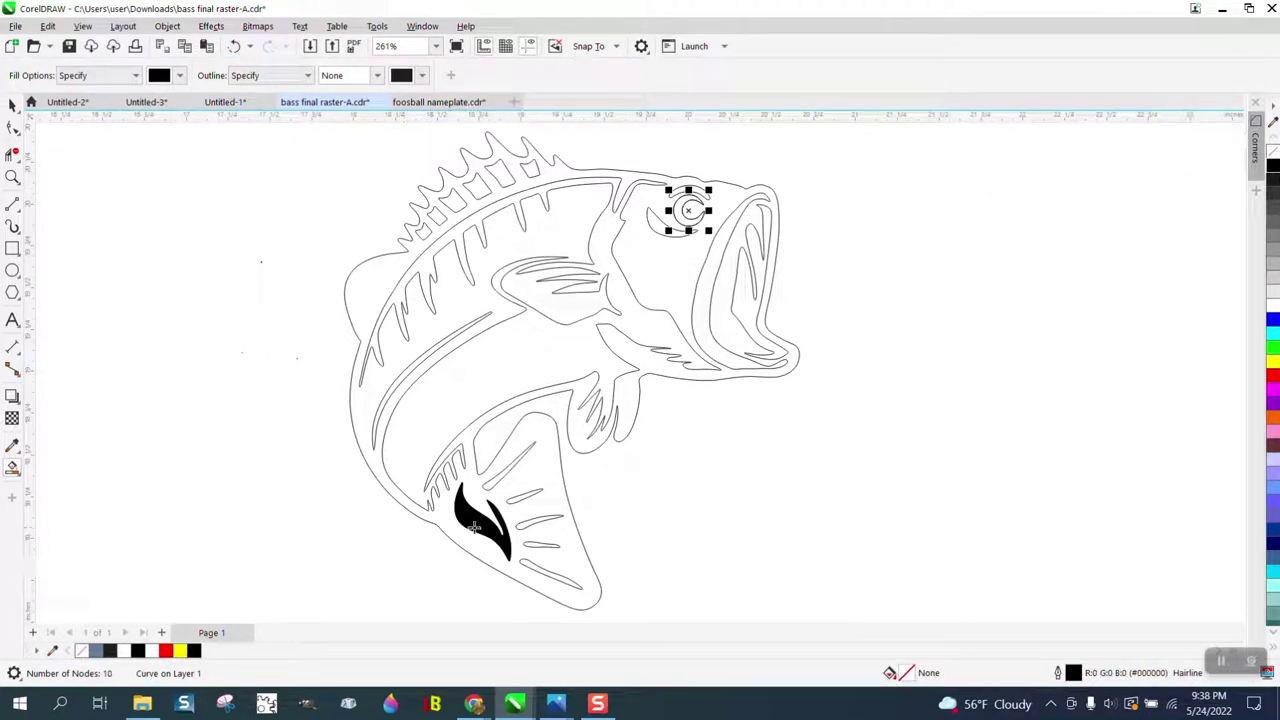
pyautogui.click(16, 108)
pyautogui.click(466, 527)
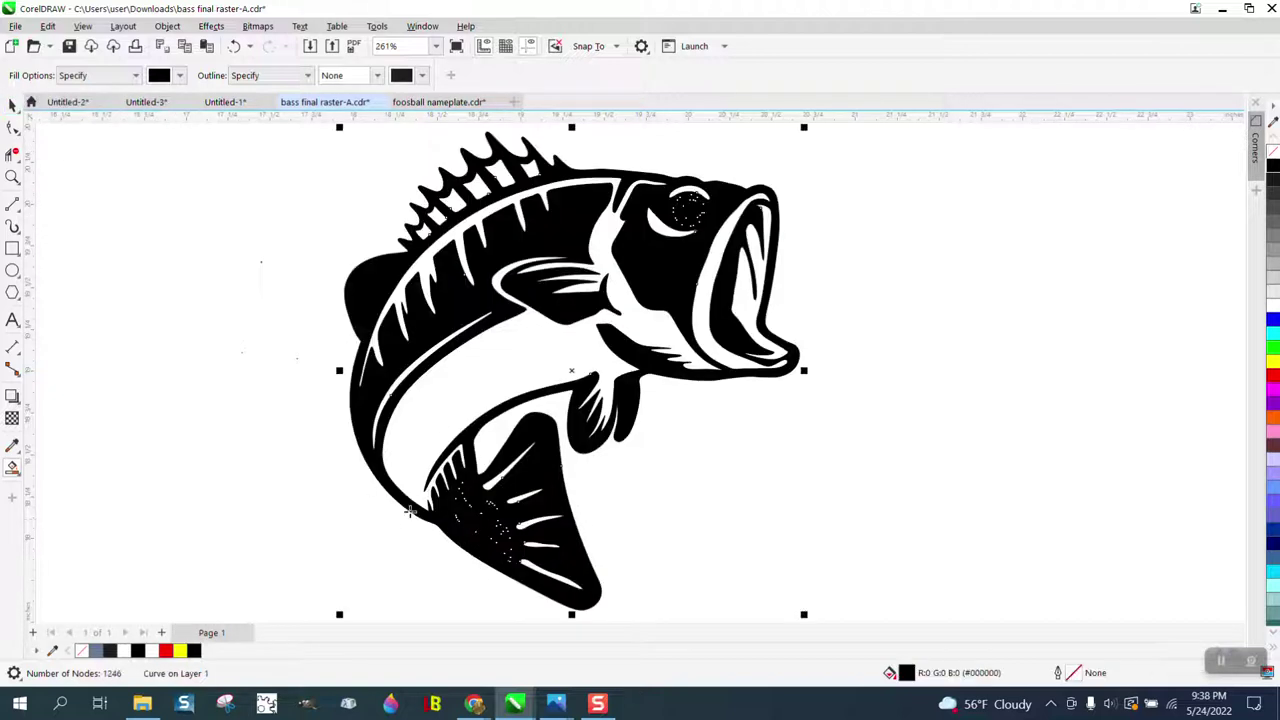
pyautogui.scroll(-1, 450, 496)
pyautogui.click(234, 46)
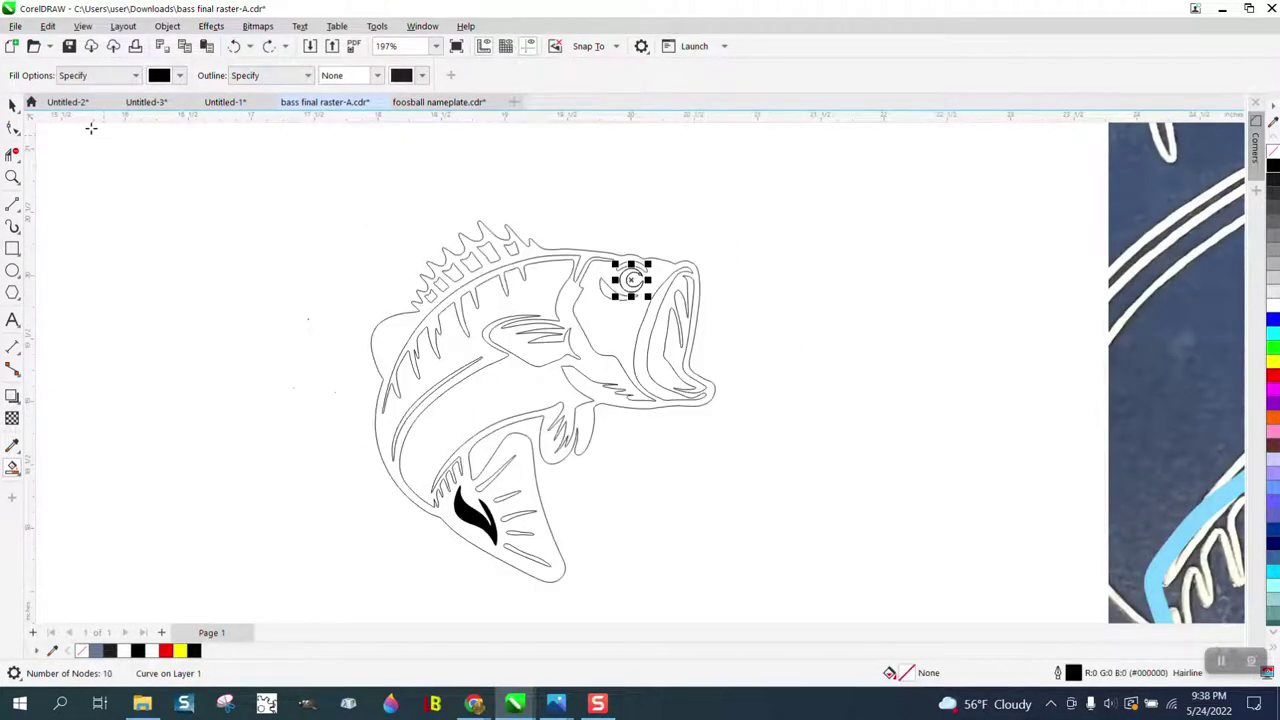
pyautogui.click(16, 108)
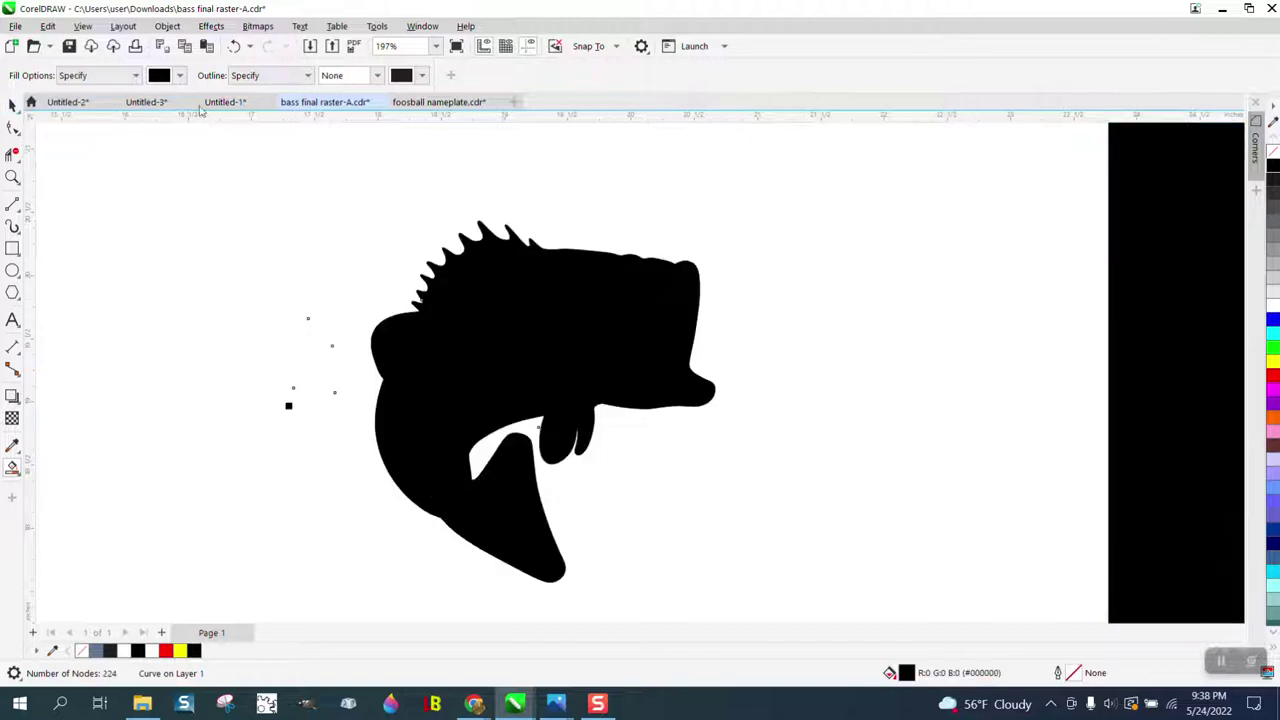
pyautogui.click(236, 46)
pyautogui.click(13, 105)
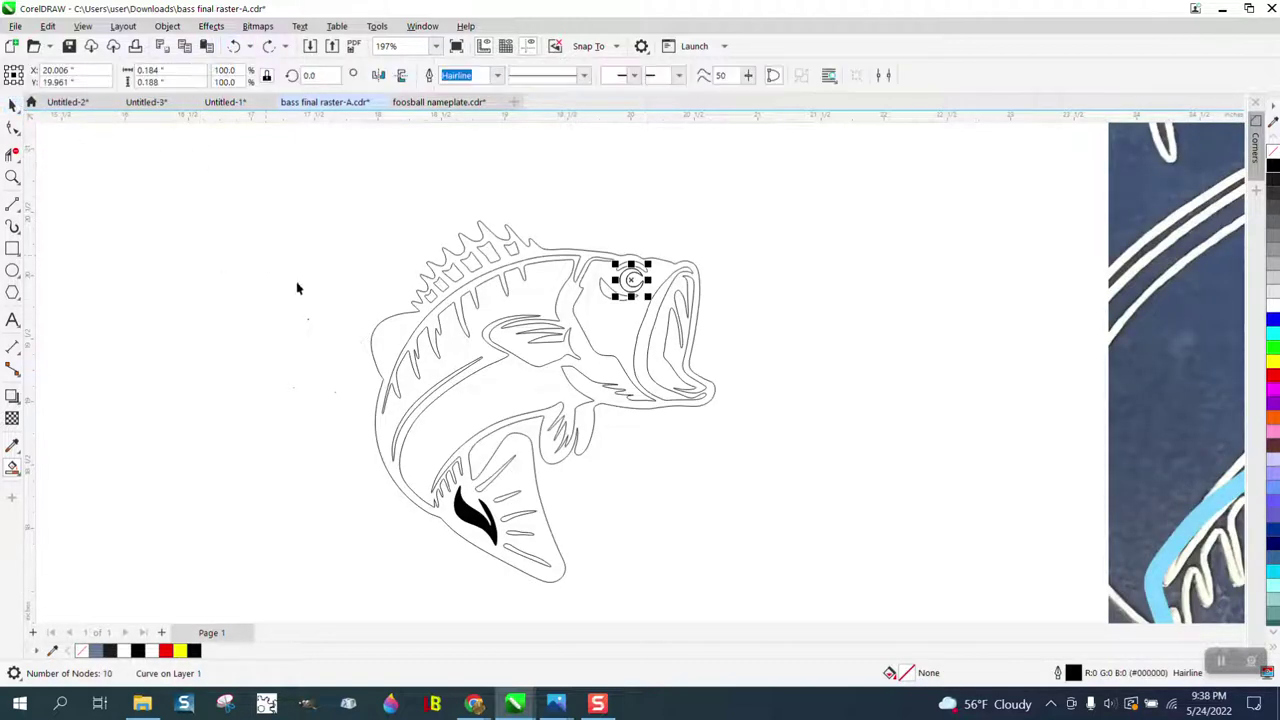
pyautogui.click(477, 519)
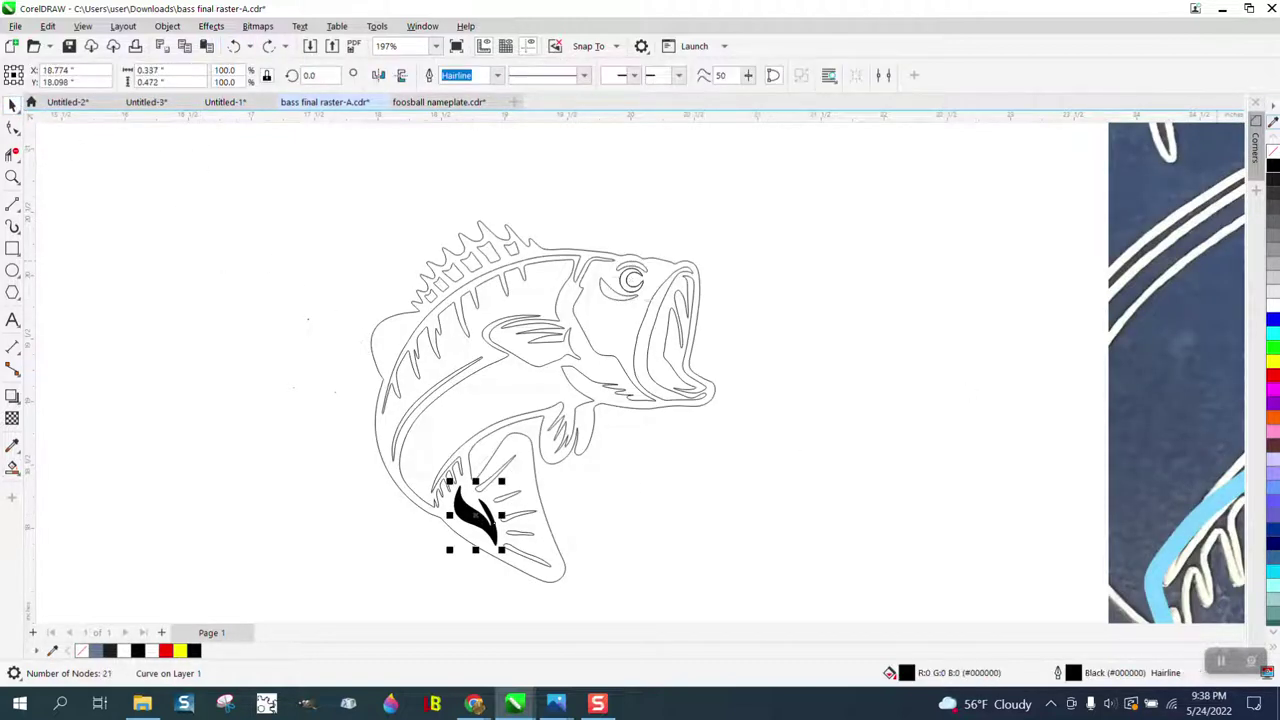
pyautogui.click(1273, 150)
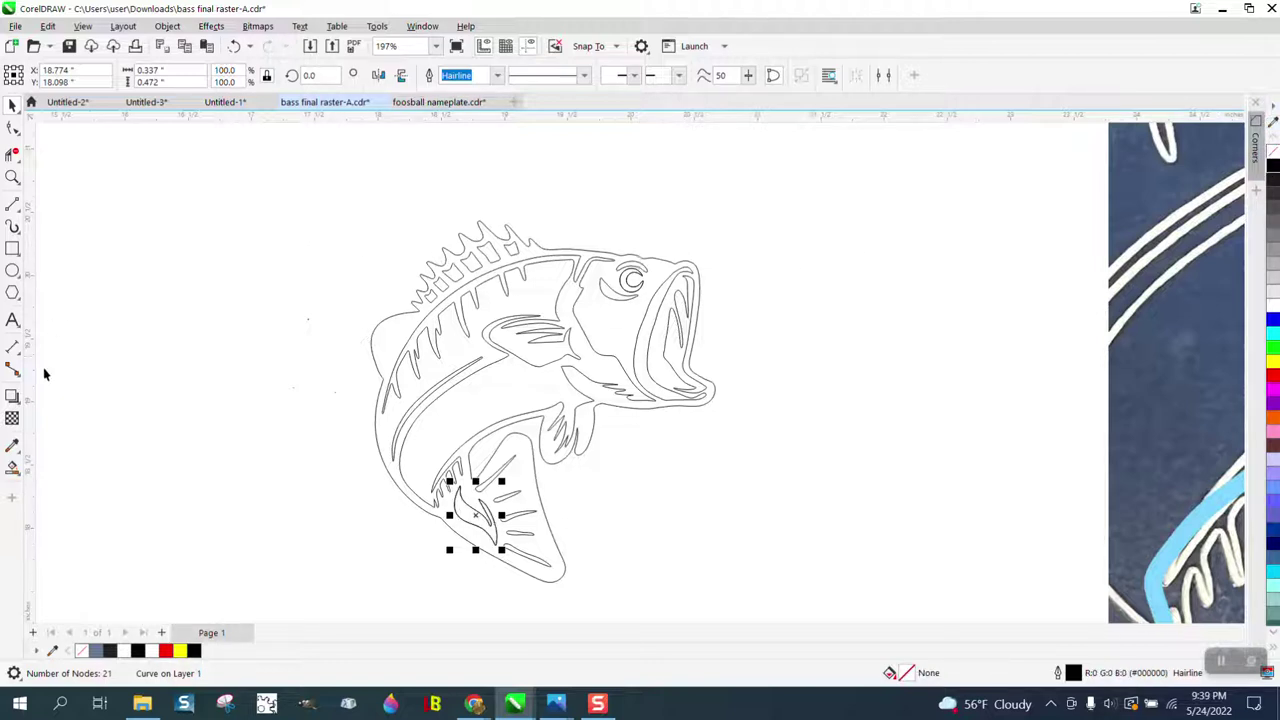
# Try the black Smart Fill on the bass's body with the eye and tail marking unfilled, and undo it.
pyautogui.click(12, 467)
pyautogui.click(390, 329)
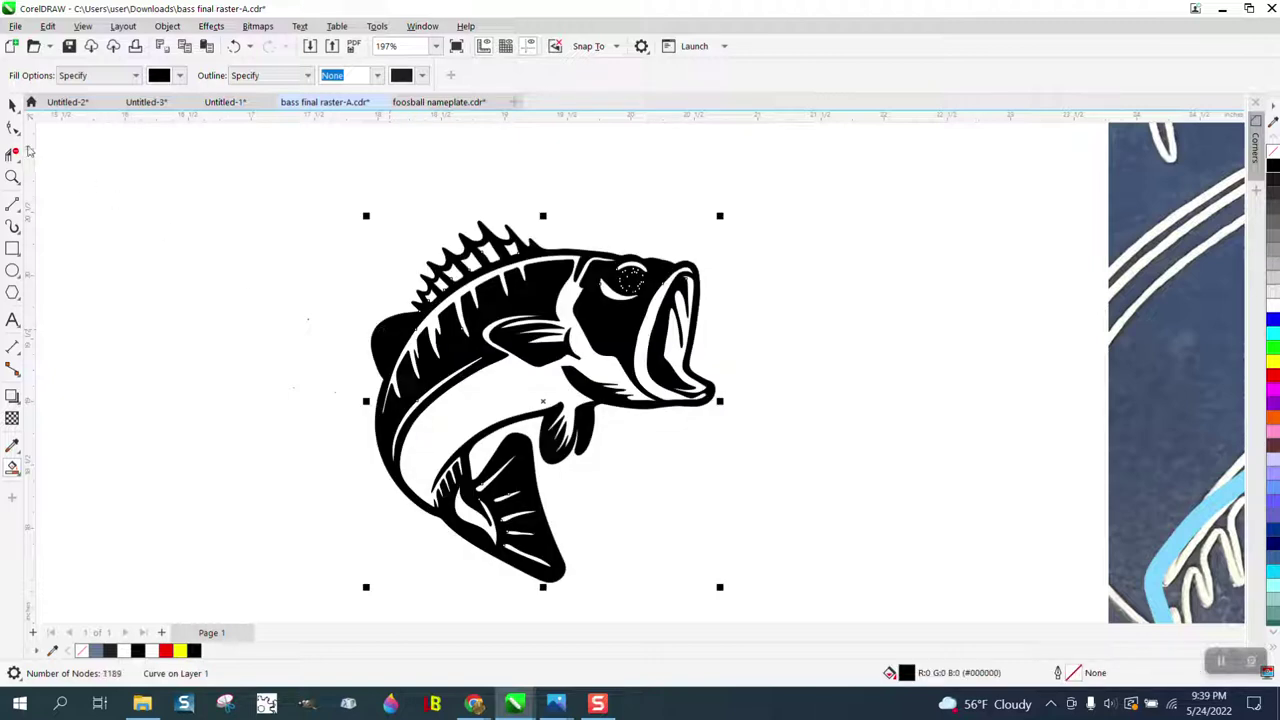
pyautogui.click(12, 105)
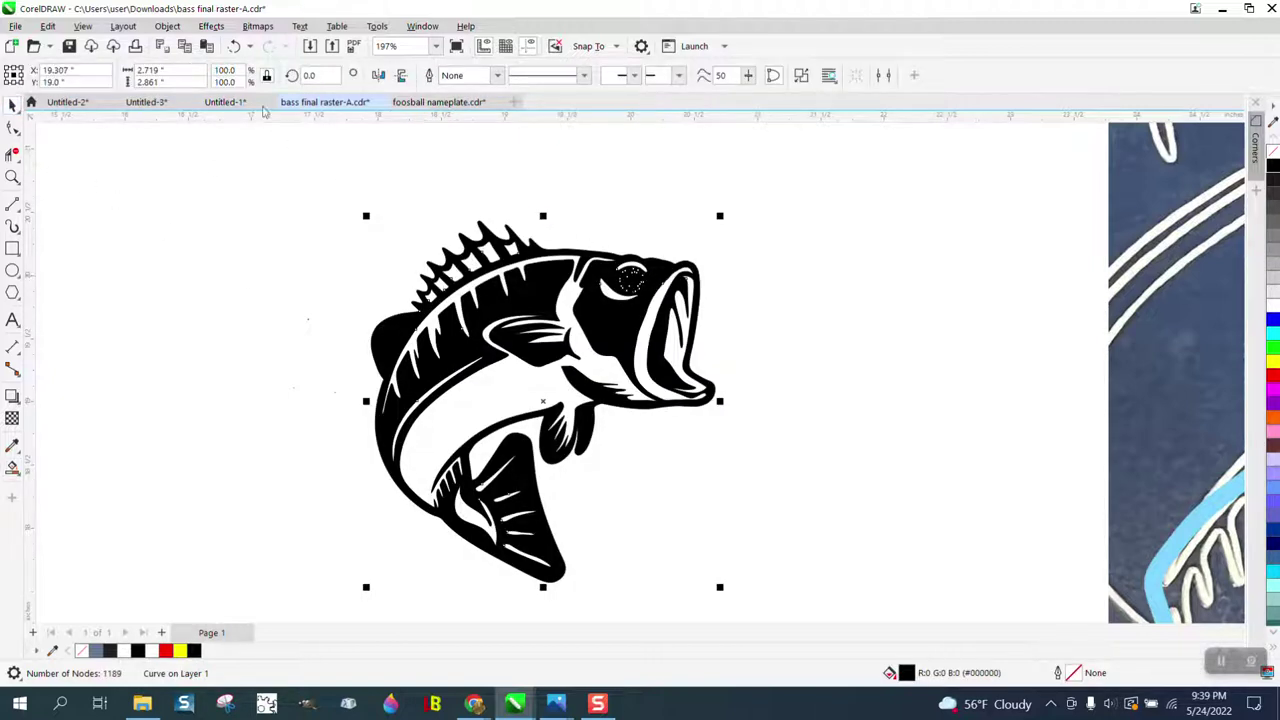
pyautogui.click(233, 46)
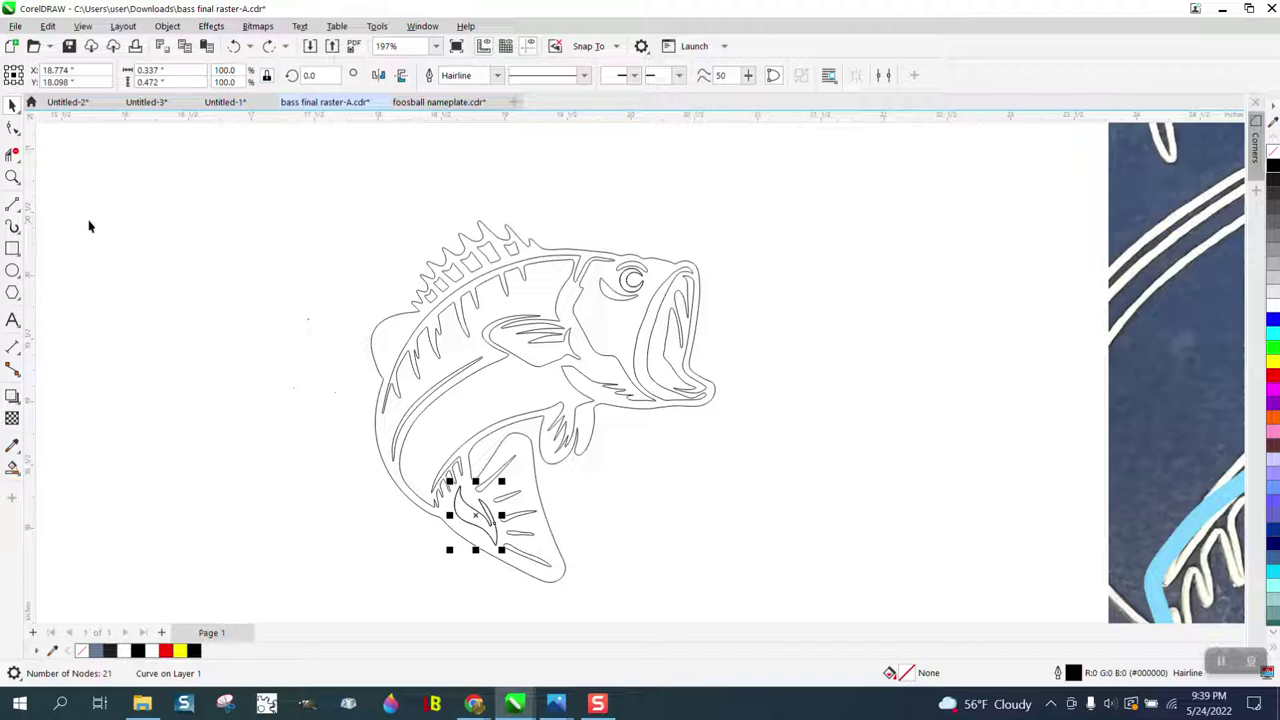
# Delete the duplicate crescent curve stacked on the bass's eye.
pyautogui.click(12, 177)
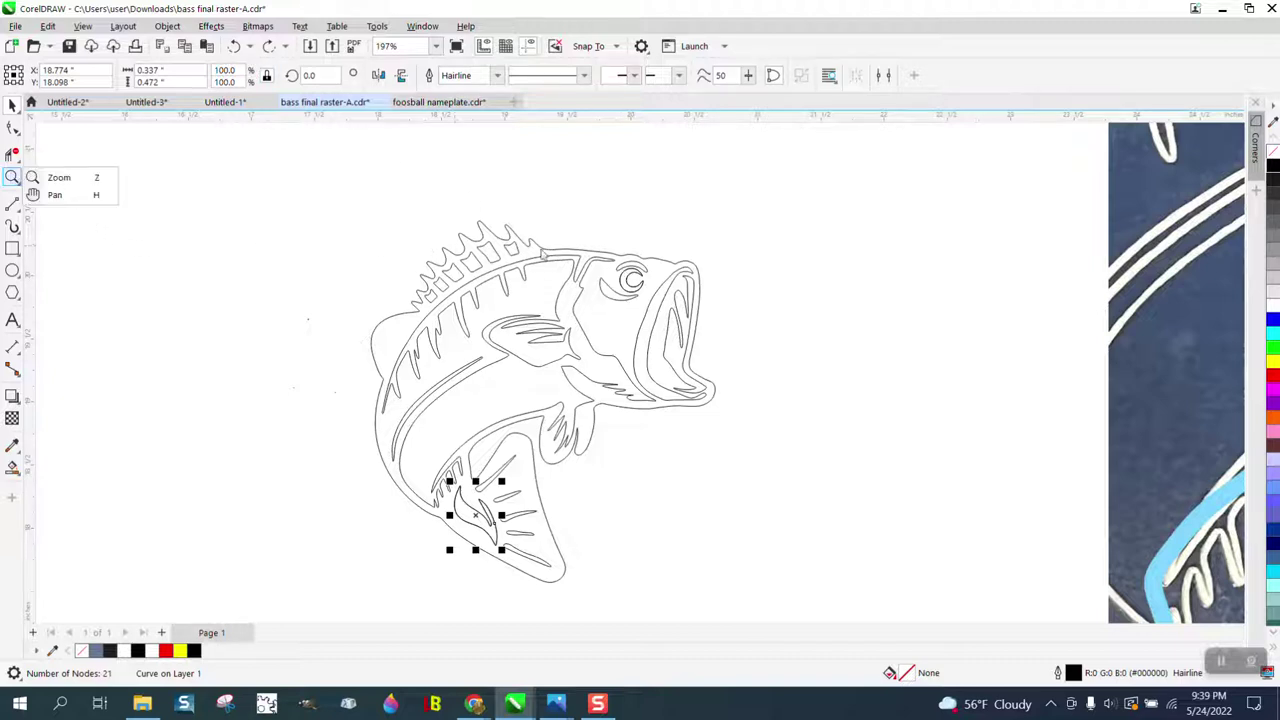
pyautogui.click(52, 180)
pyautogui.moveTo(696, 313); pyautogui.dragTo(697, 314)
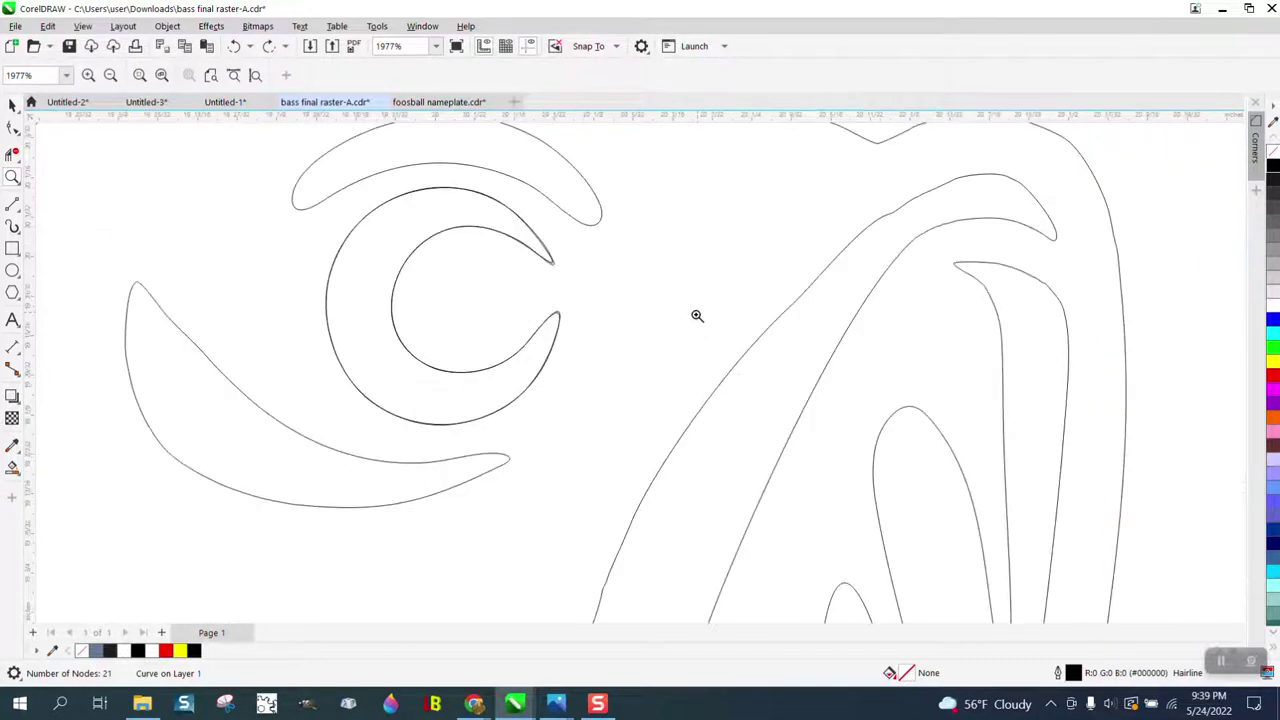
pyautogui.click(14, 106)
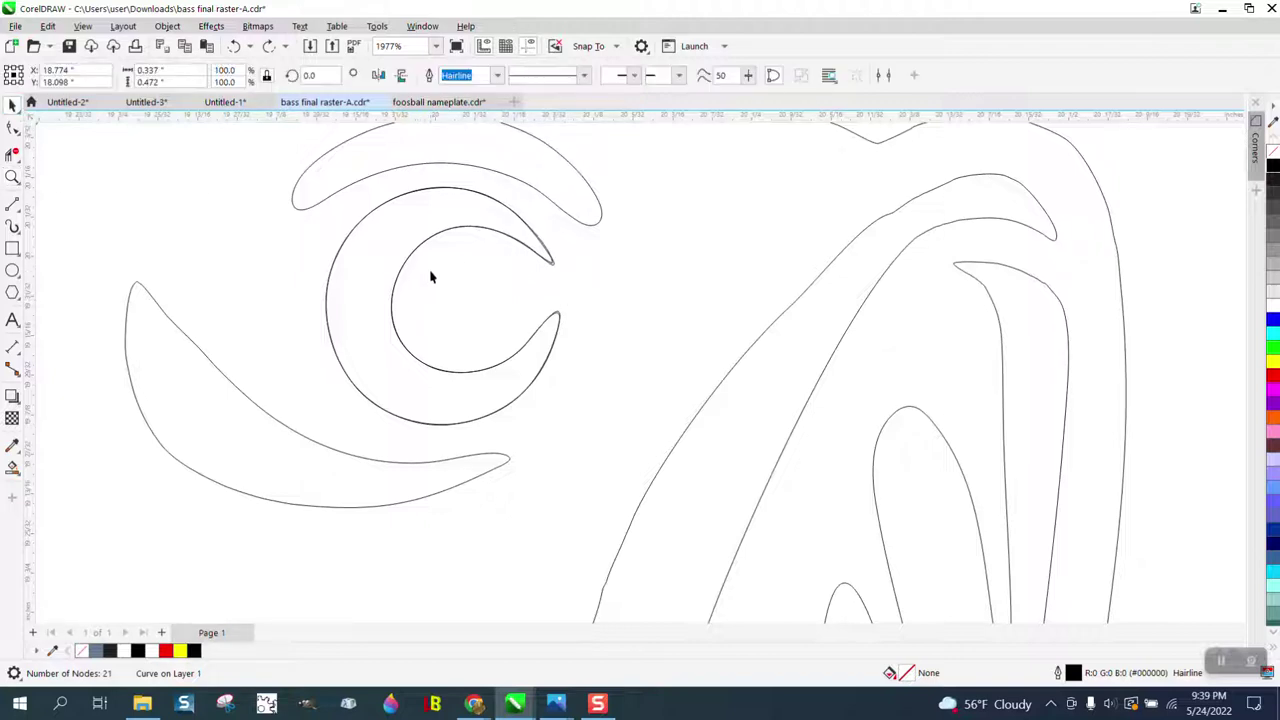
pyautogui.moveTo(491, 235); pyautogui.dragTo(563, 271)
pyautogui.press('Escape')
# Move the duplicate tail-marking curve off the bass's tail and delete it.
pyautogui.scroll(-8, 557, 280)
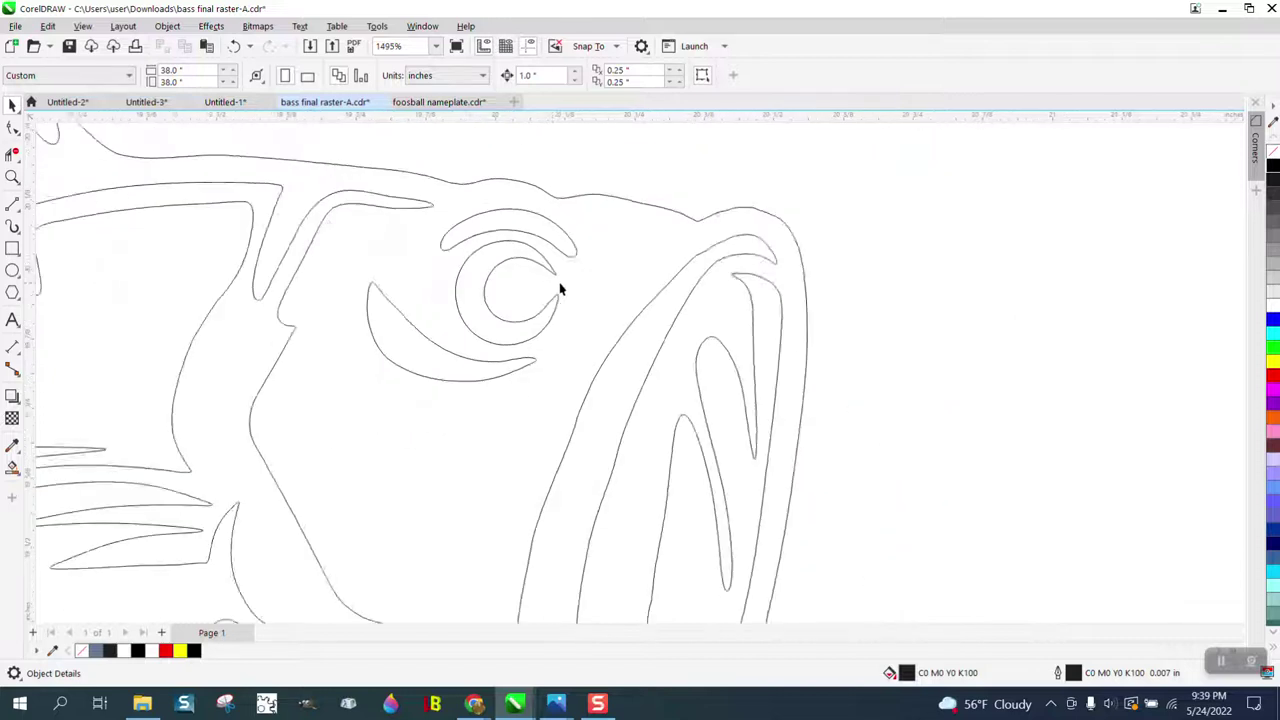
pyautogui.scroll(-1, 561, 290)
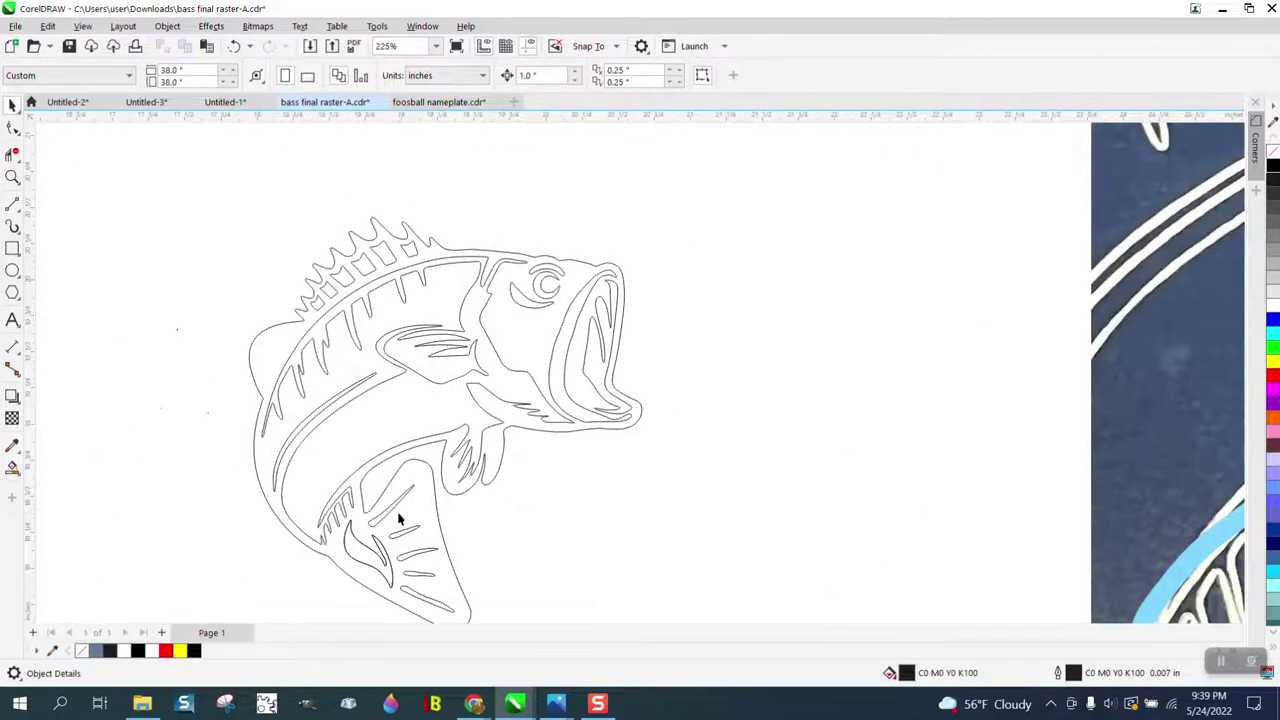
pyautogui.moveTo(385, 550); pyautogui.dragTo(268, 572)
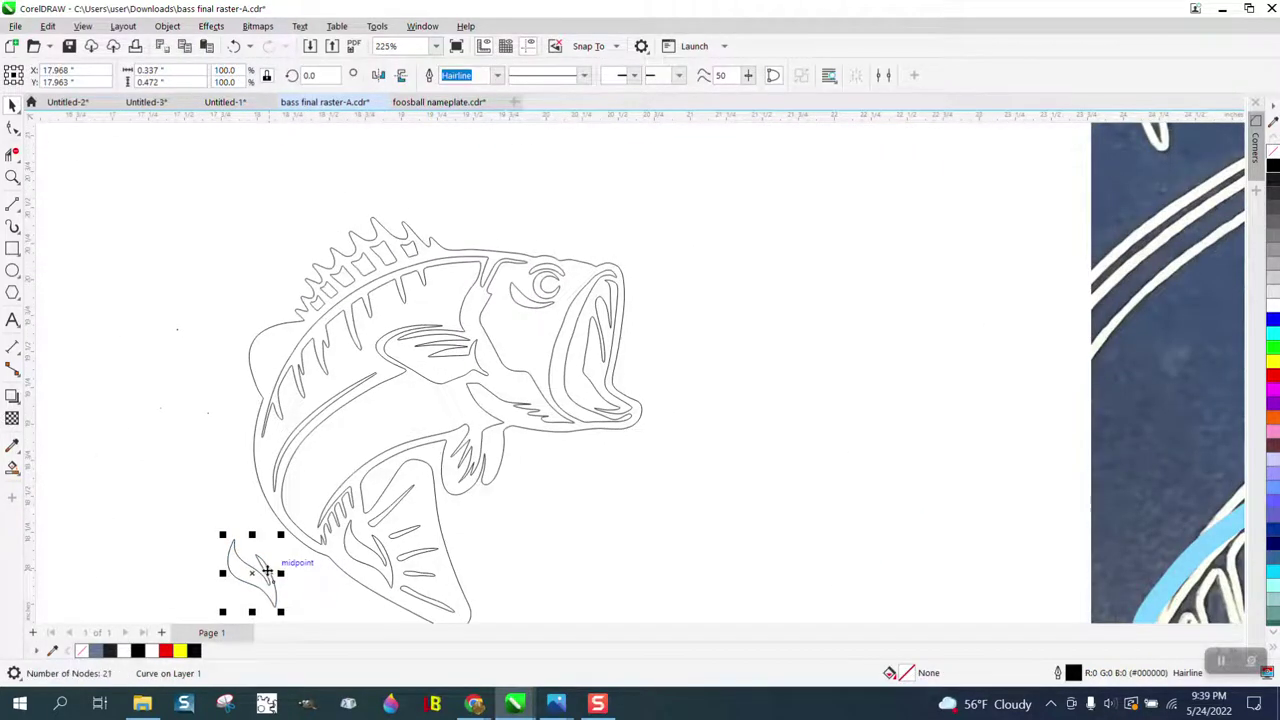
pyautogui.press('Delete')
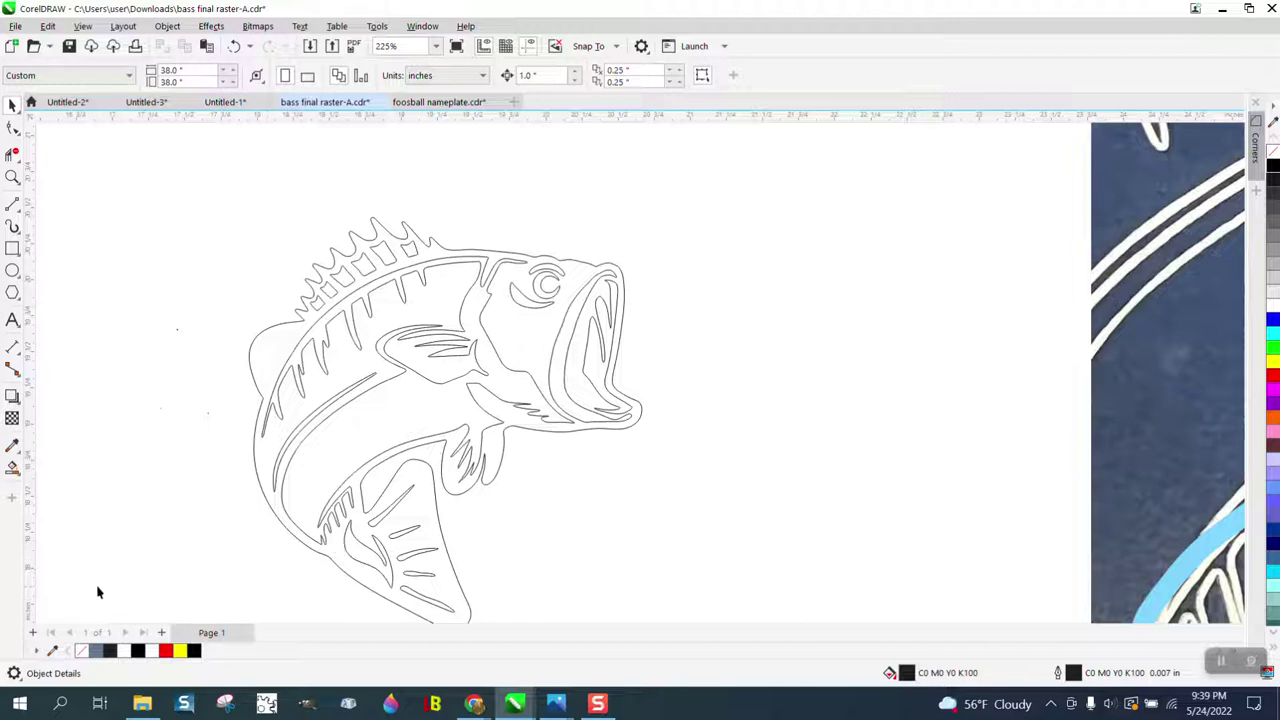
# Test the black Smart Fill on the bass's body with the duplicate curves gone, and undo it.
pyautogui.click(13, 468)
pyautogui.click(284, 362)
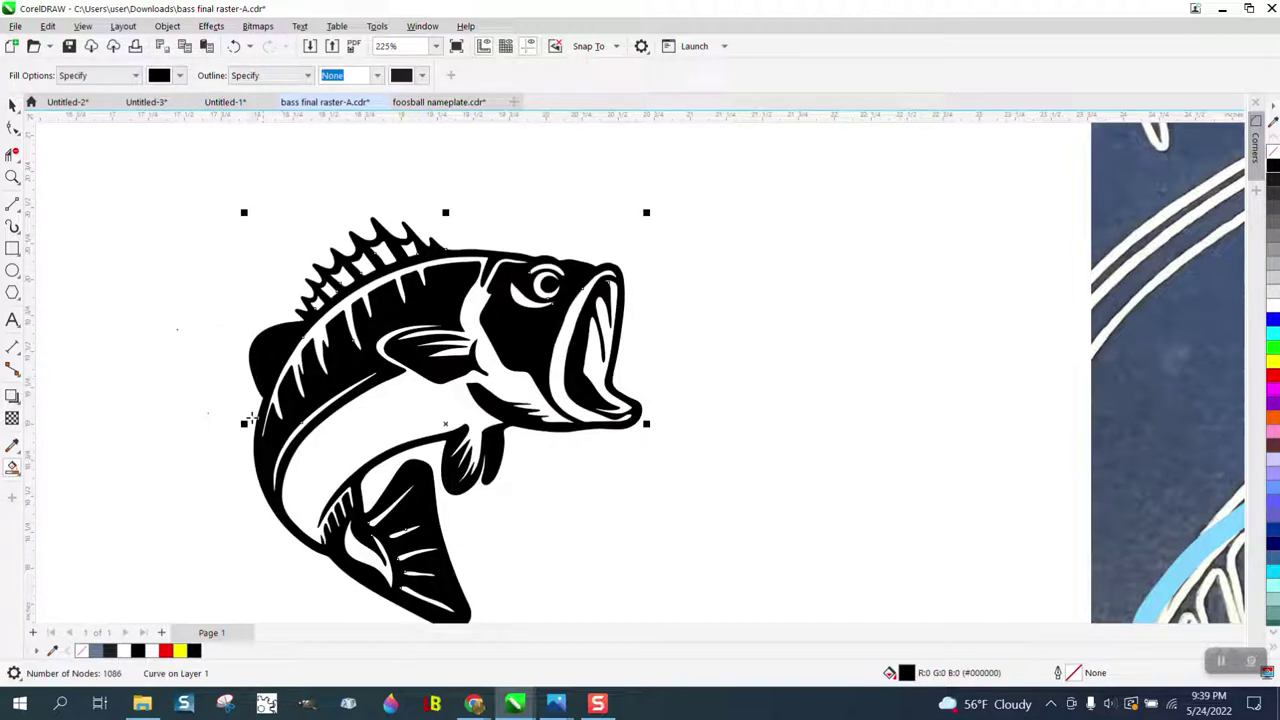
pyautogui.click(233, 46)
# Smart Fill the bass's eye, the markings above and below it, and the outer body with black.
pyautogui.click(522, 305)
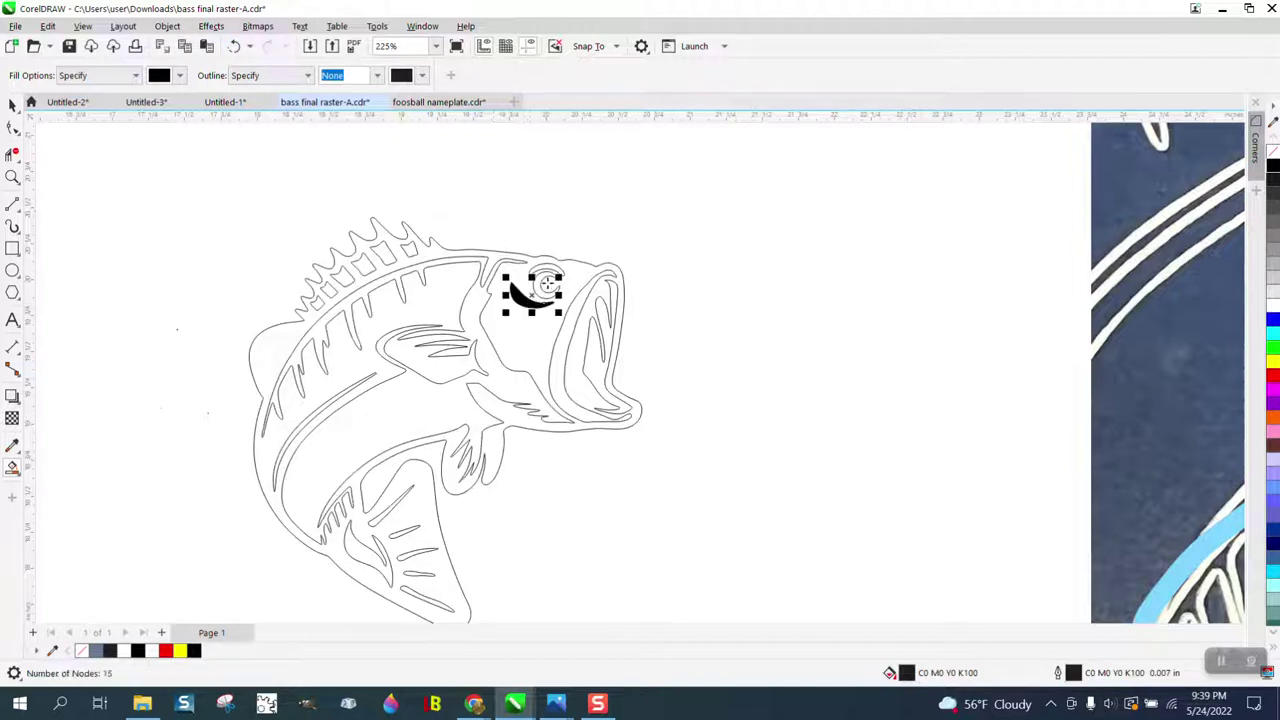
pyautogui.click(545, 274)
pyautogui.click(546, 282)
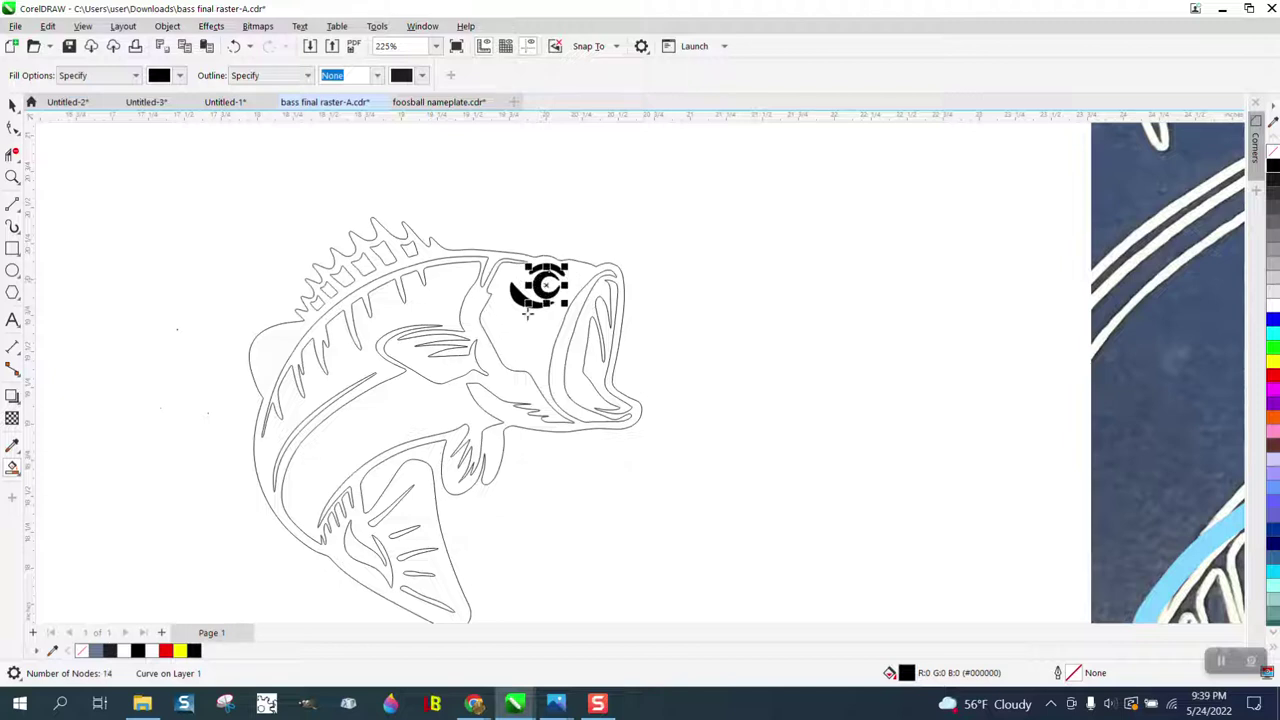
pyautogui.click(388, 558)
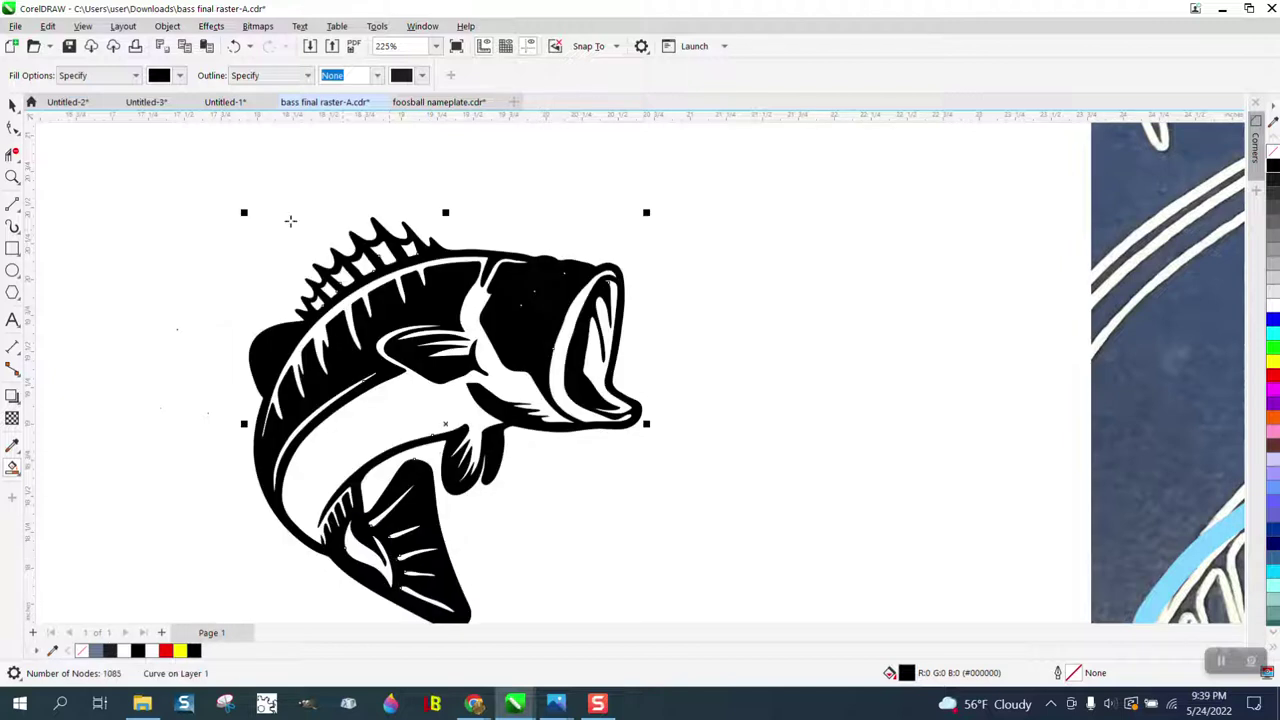
# Undo the black fill on the bass's body and Smart Fill the tail marking with black.
pyautogui.click(234, 46)
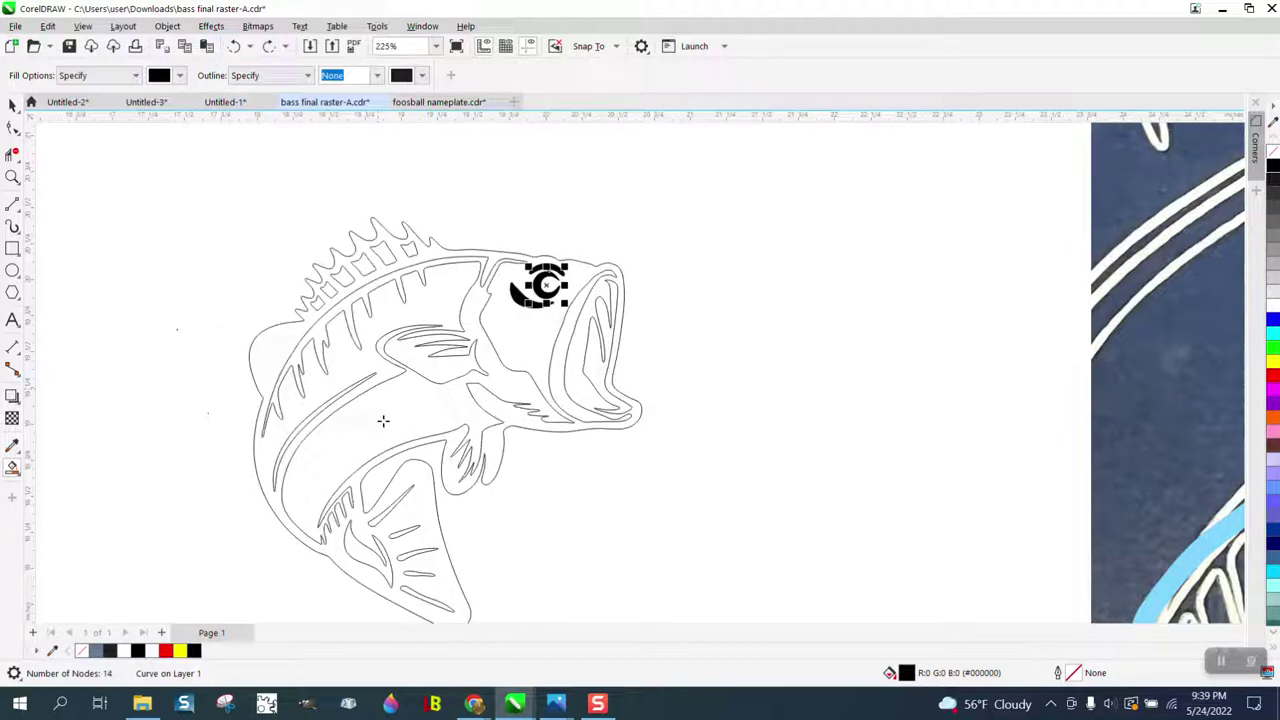
pyautogui.click(364, 534)
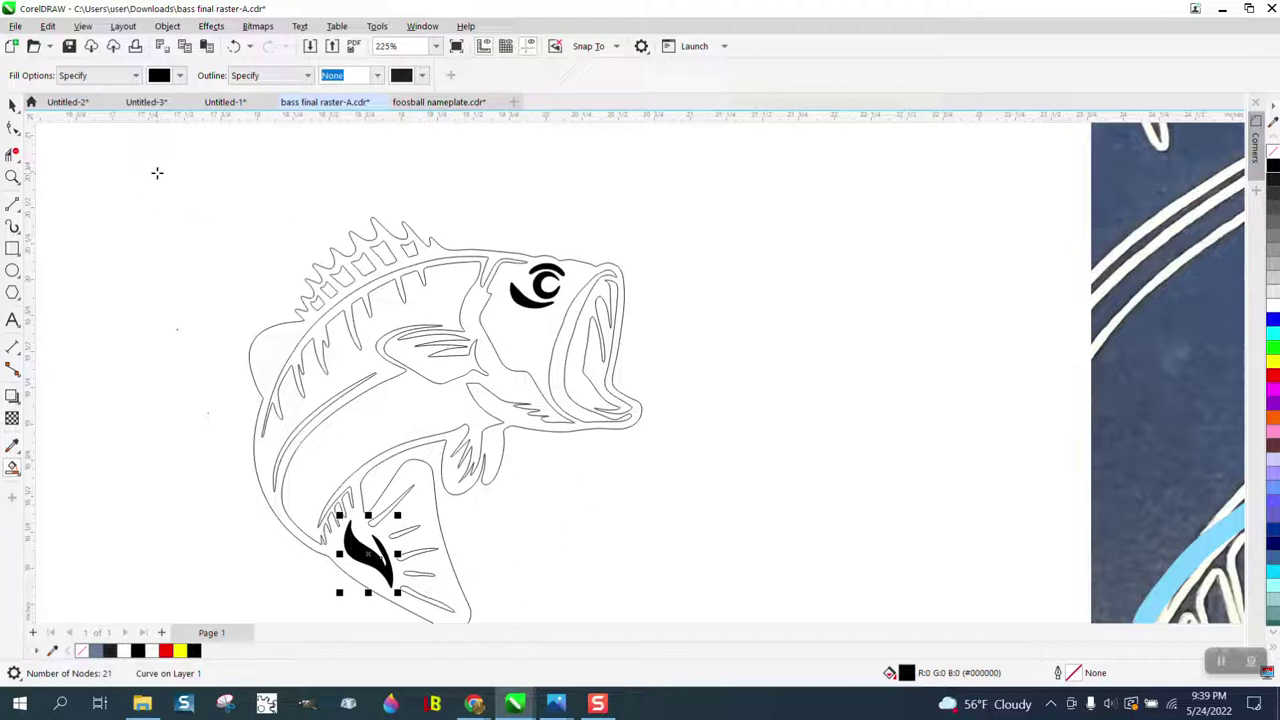
# Set the outline width of the bass's main curve to 0.007 in.
pyautogui.click(12, 104)
pyautogui.click(432, 245)
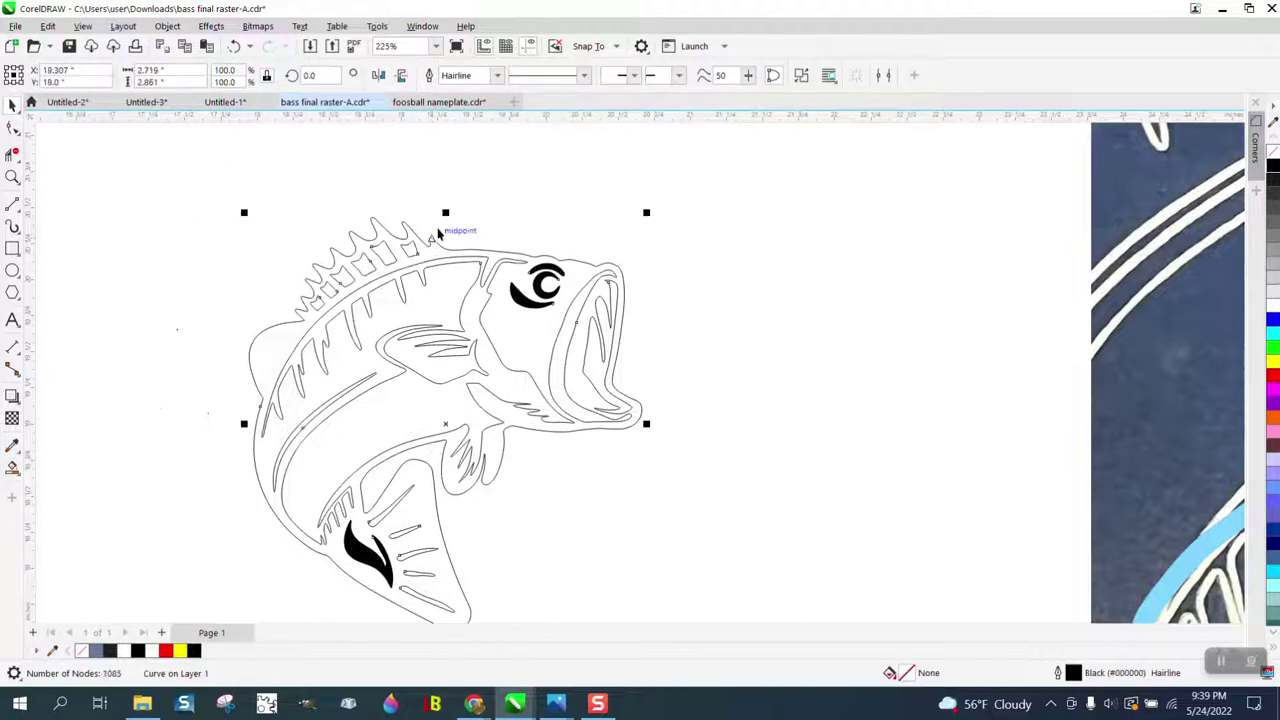
pyautogui.click(497, 75)
pyautogui.click(455, 114)
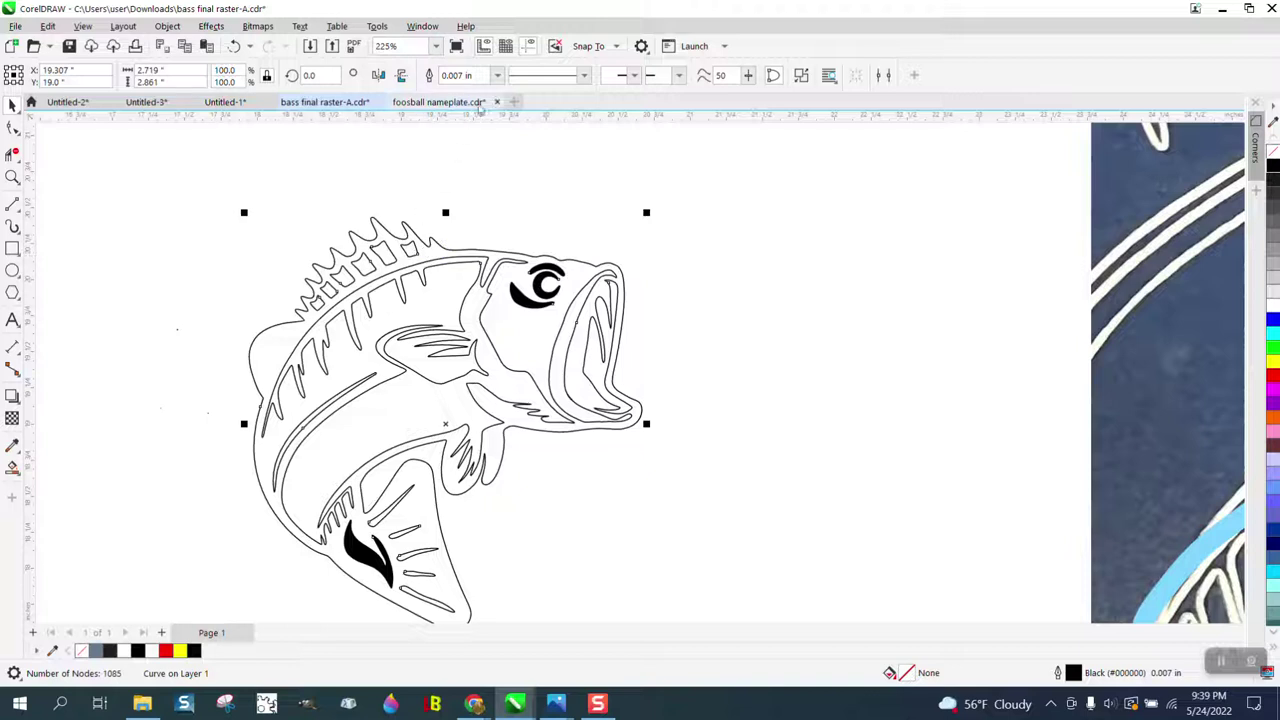
# Change the outline of the bass's main curve to hairline width.
pyautogui.click(497, 75)
pyautogui.click(457, 104)
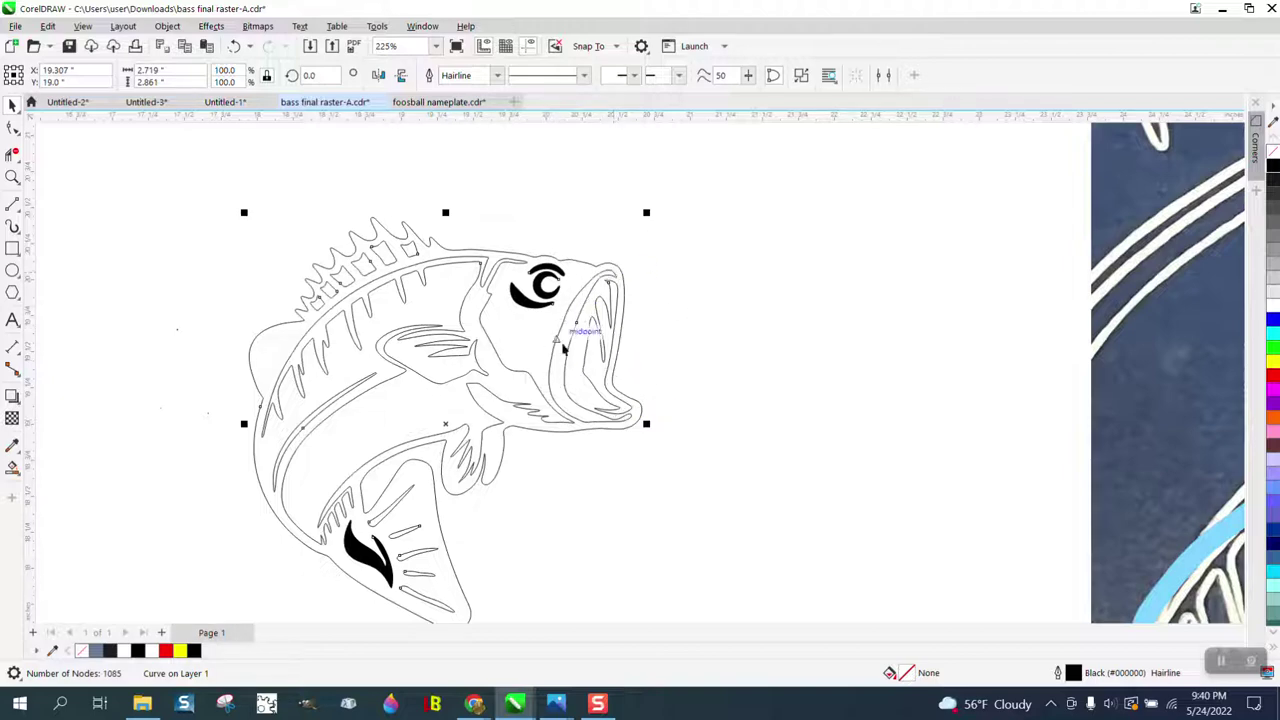
# Select all pieces of the bass artwork and examine the tiny stray specks beside it up close.
pyautogui.scroll(-3, 650, 370)
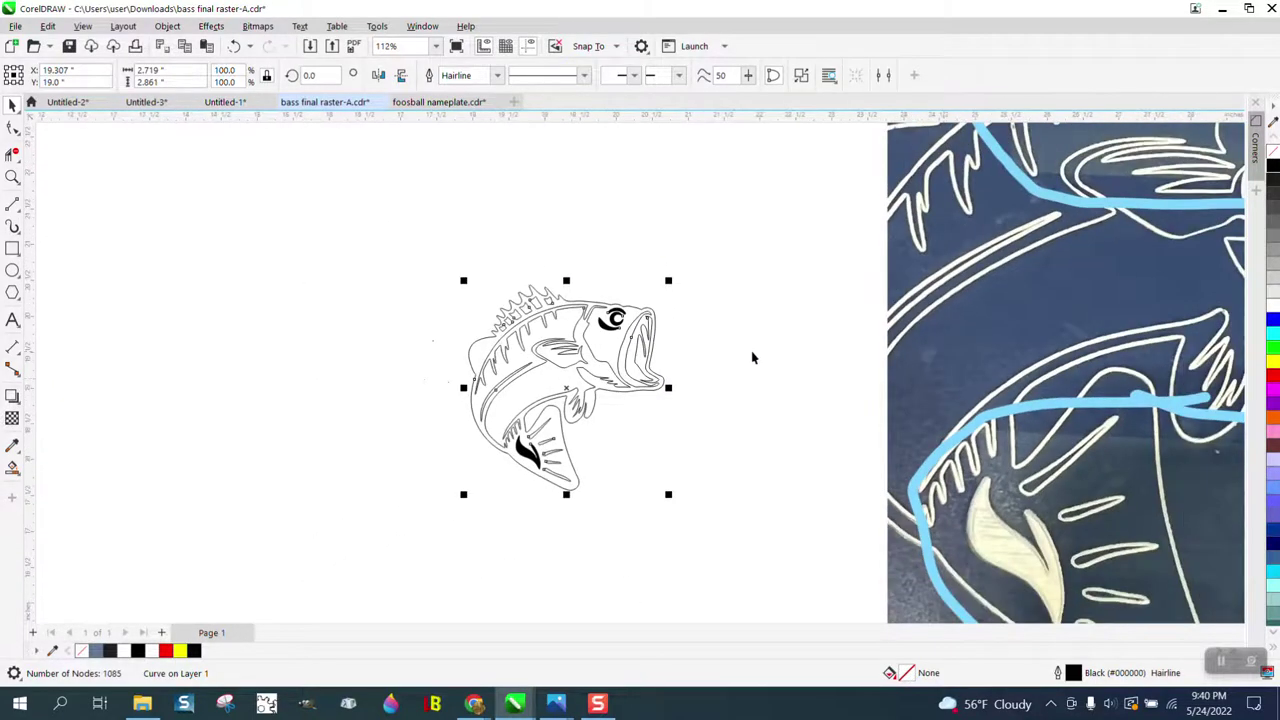
pyautogui.scroll(-4, 998, 397)
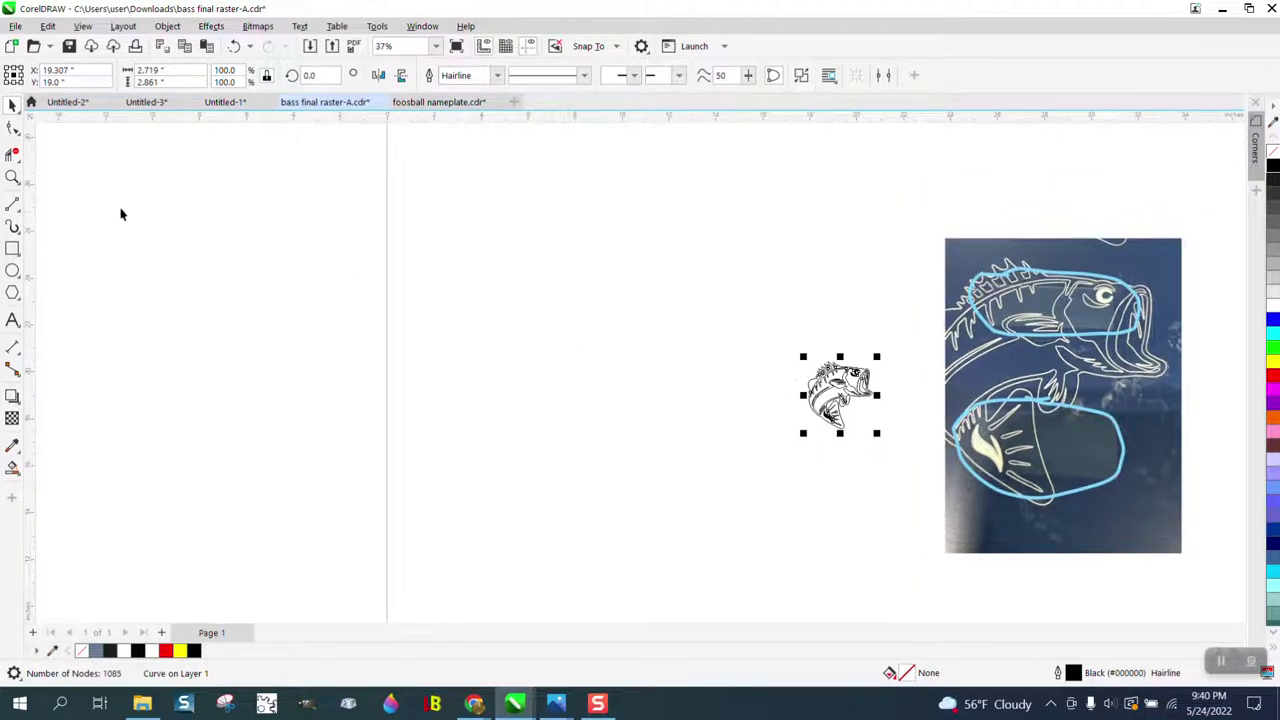
pyautogui.moveTo(546, 290); pyautogui.dragTo(880, 472)
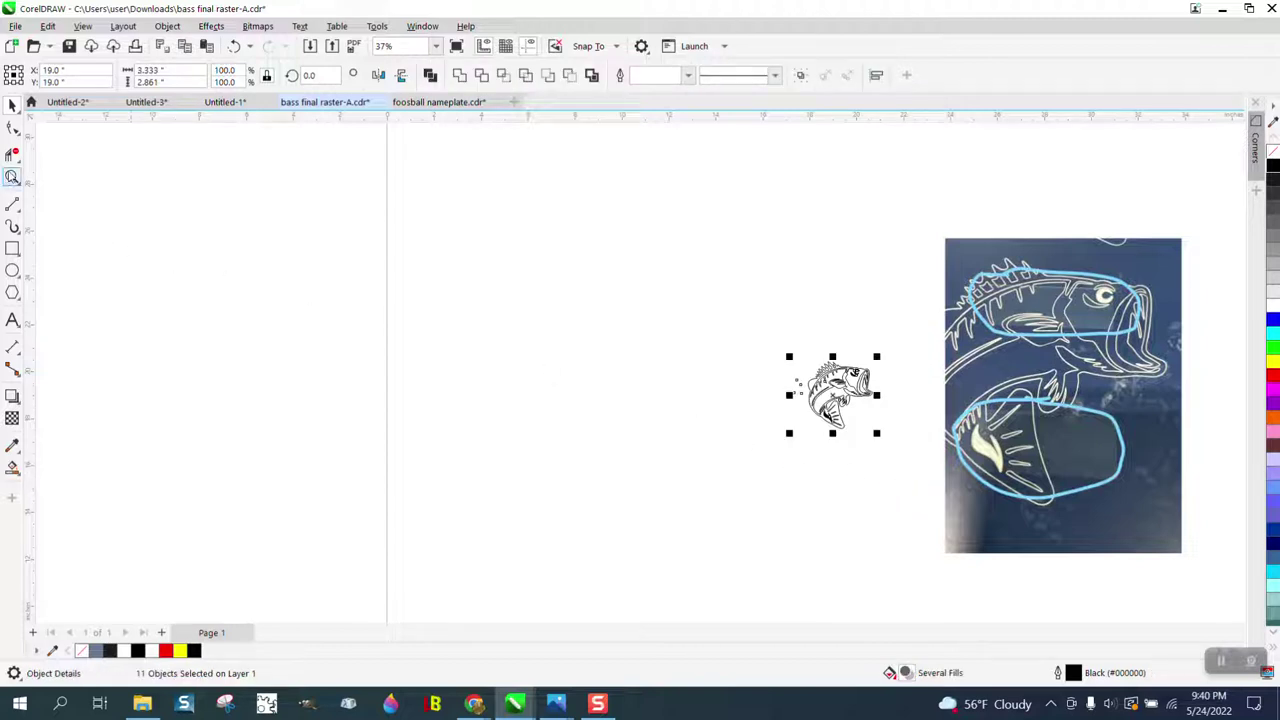
pyautogui.click(12, 177)
pyautogui.moveTo(771, 366); pyautogui.dragTo(924, 453)
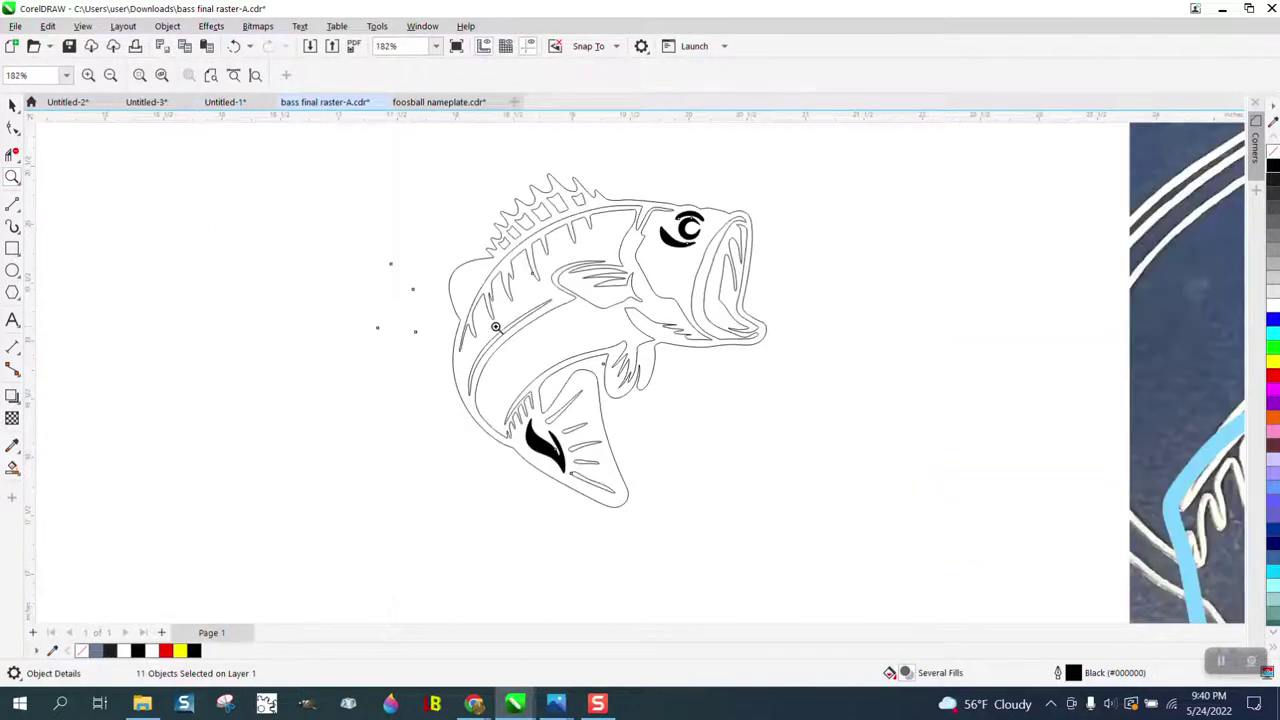
pyautogui.moveTo(376, 240); pyautogui.dragTo(429, 343)
pyautogui.scroll(-3, 430, 340)
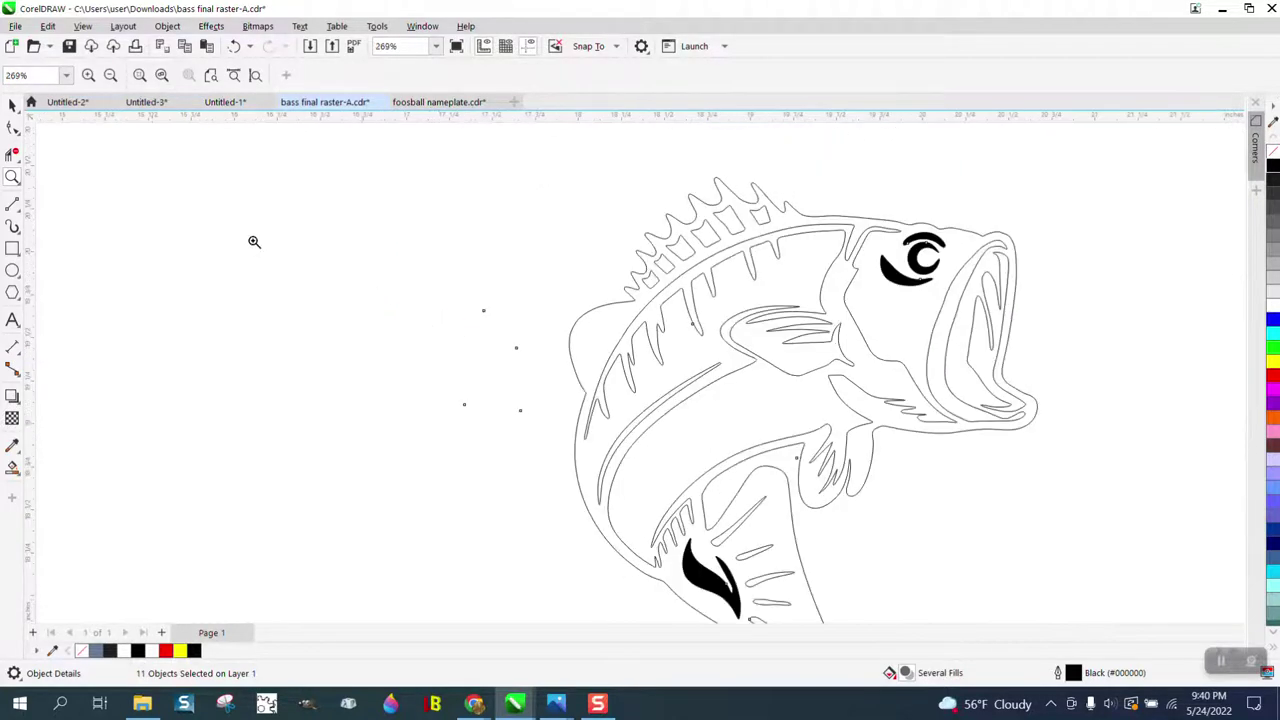
# Switch the display to Wireframe and examine the bass's curves together with the stray specks.
pyautogui.click(13, 105)
pyautogui.click(90, 28)
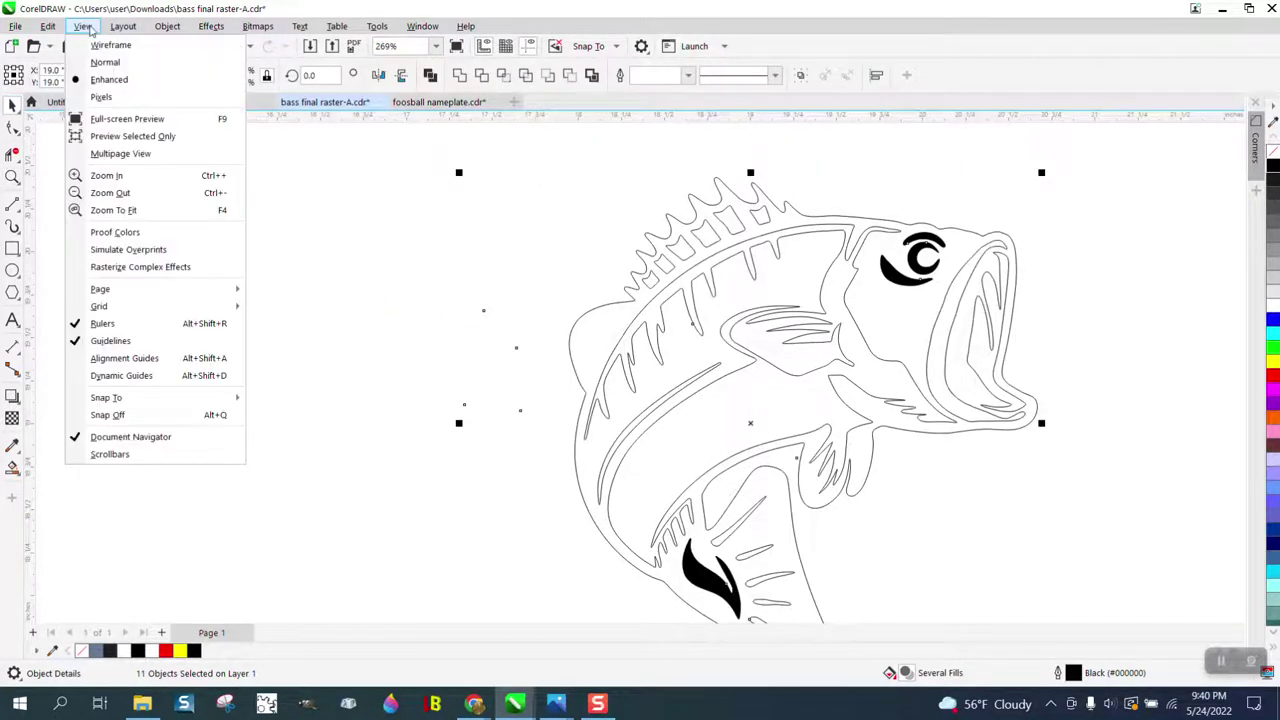
pyautogui.click(100, 47)
pyautogui.scroll(-4, 457, 286)
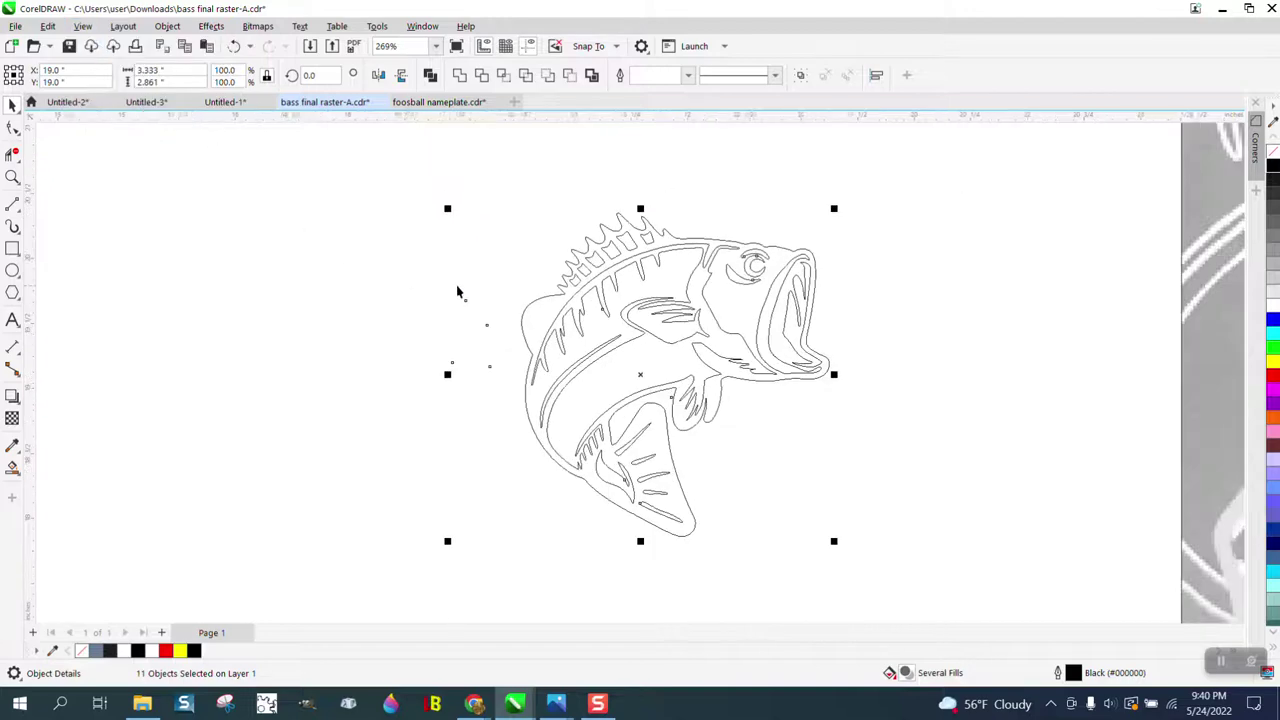
pyautogui.scroll(-1, 464, 280)
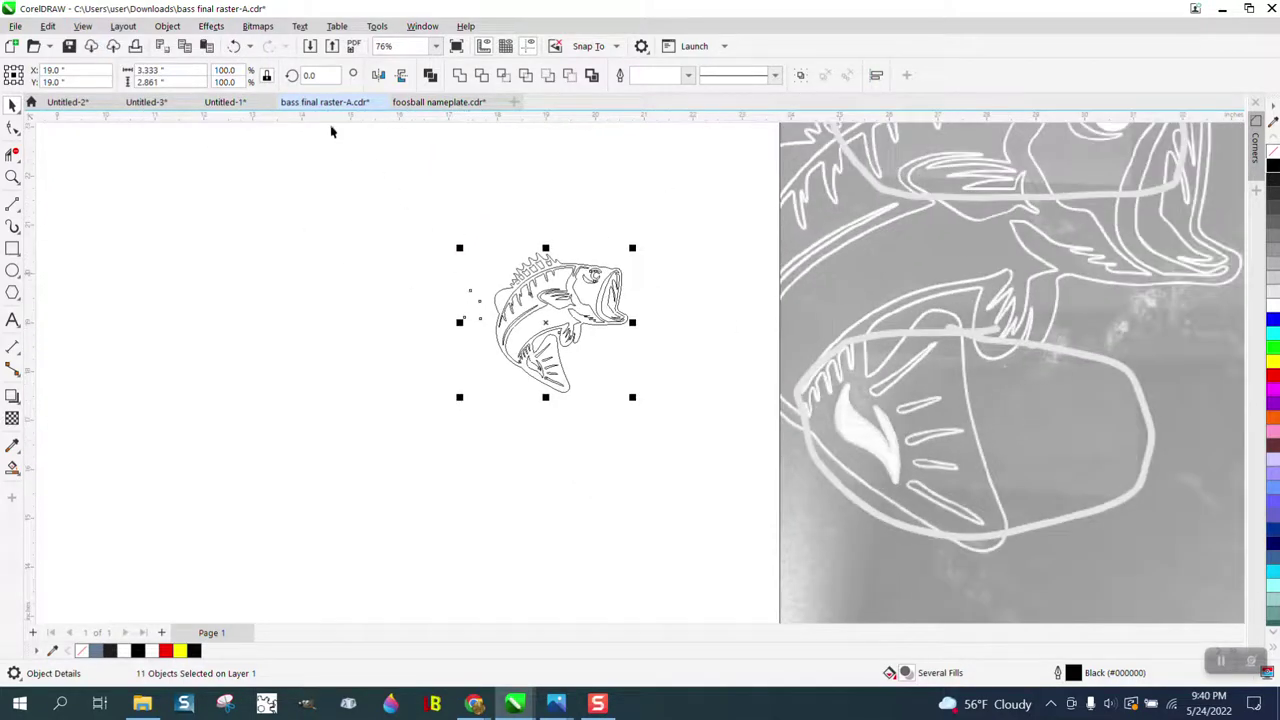
# Undo the hairline width change and delete the reference photo beside the bass.
pyautogui.click(233, 47)
pyautogui.click(571, 229)
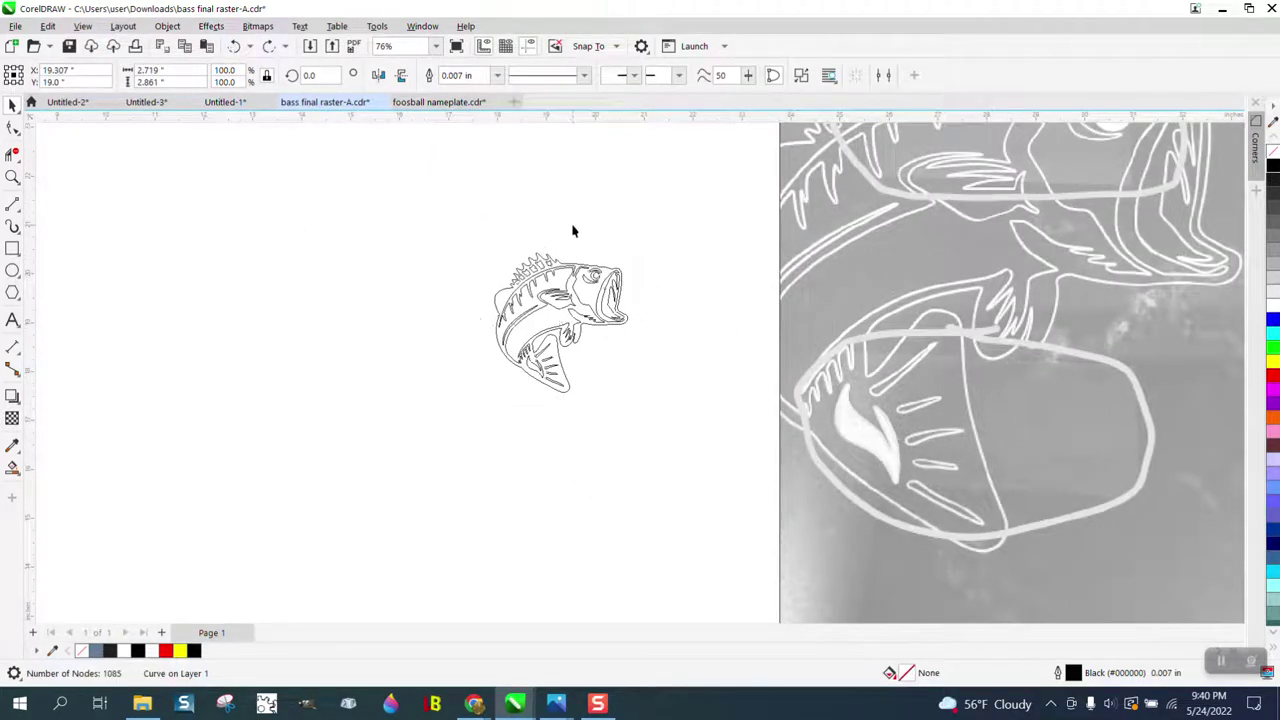
pyautogui.click(803, 276)
pyautogui.press('Delete')
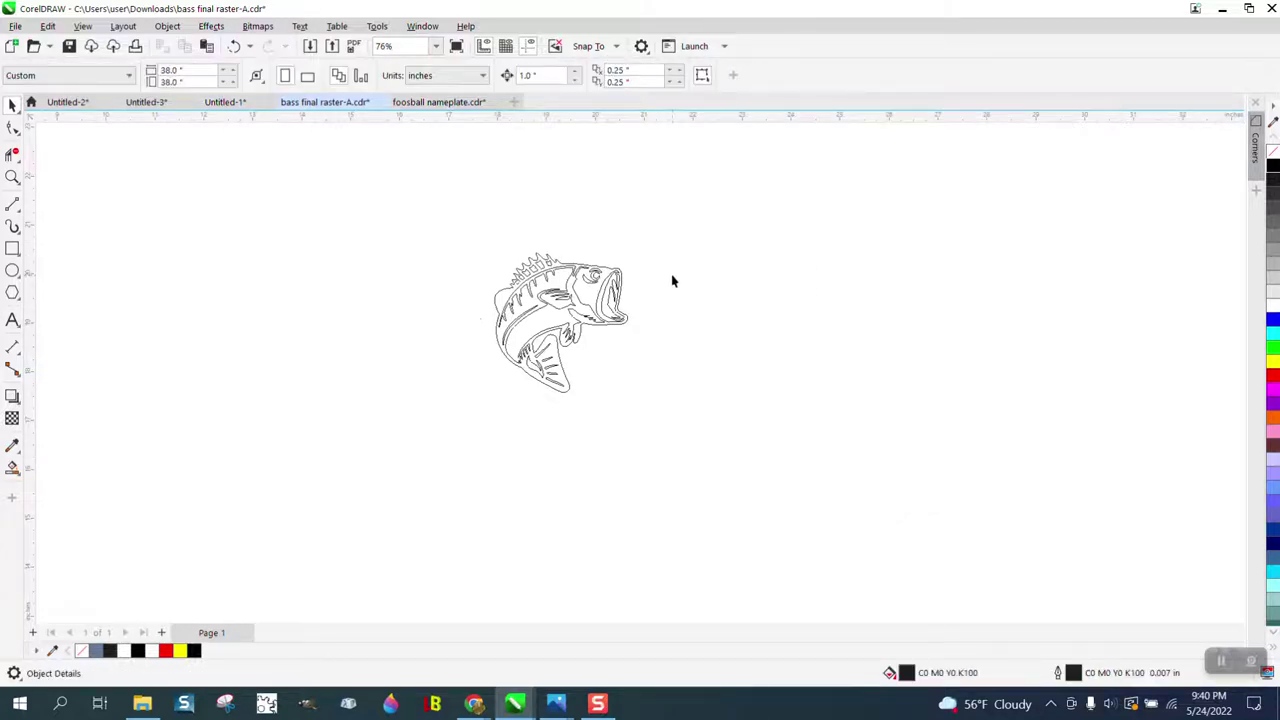
# Select the bass's main curve and return the display to Enhanced.
pyautogui.click(621, 275)
pyautogui.click(84, 27)
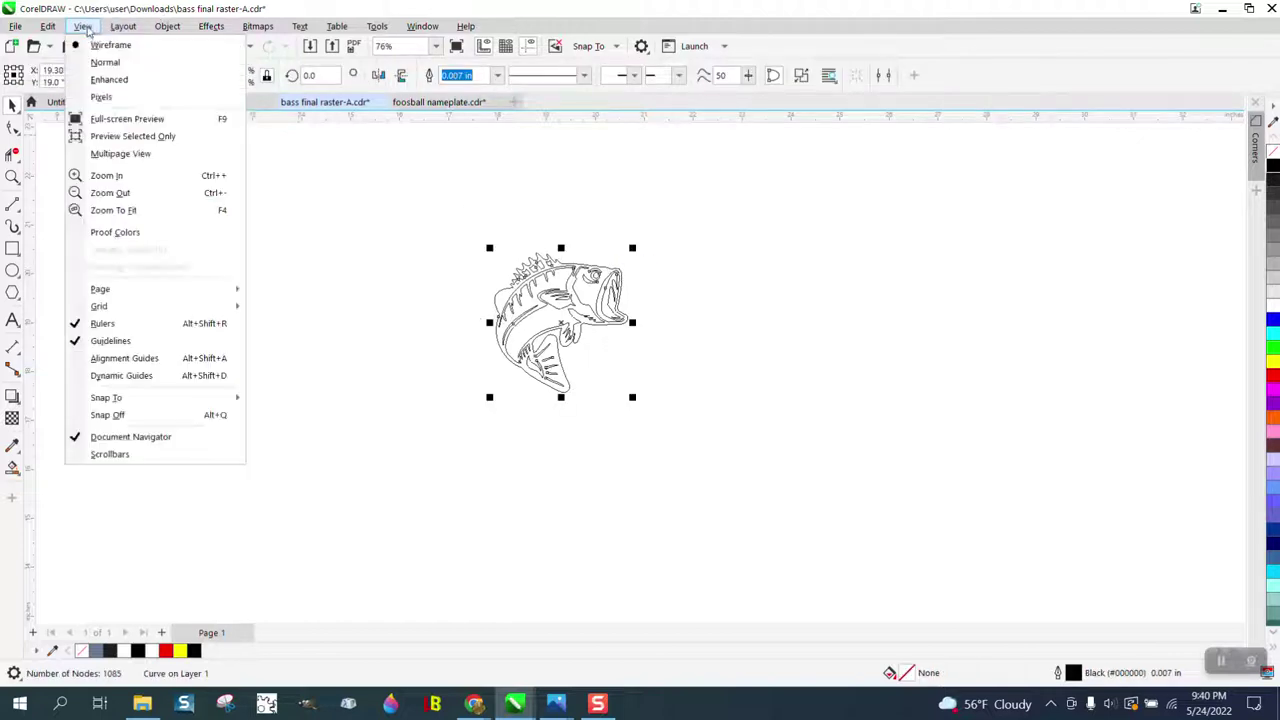
pyautogui.click(108, 80)
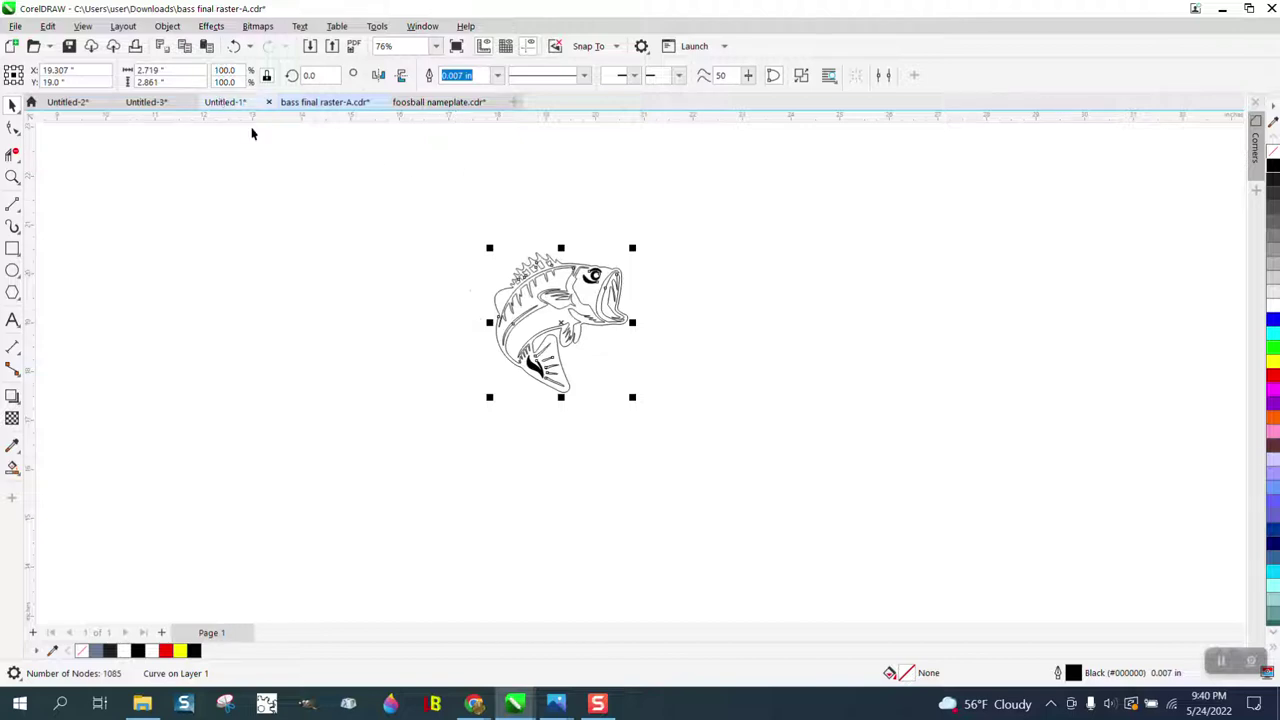
# Set the nudge distance to 3 in and nudge the bass's main curve 6 in to the right, away from the specks.
pyautogui.click(471, 169)
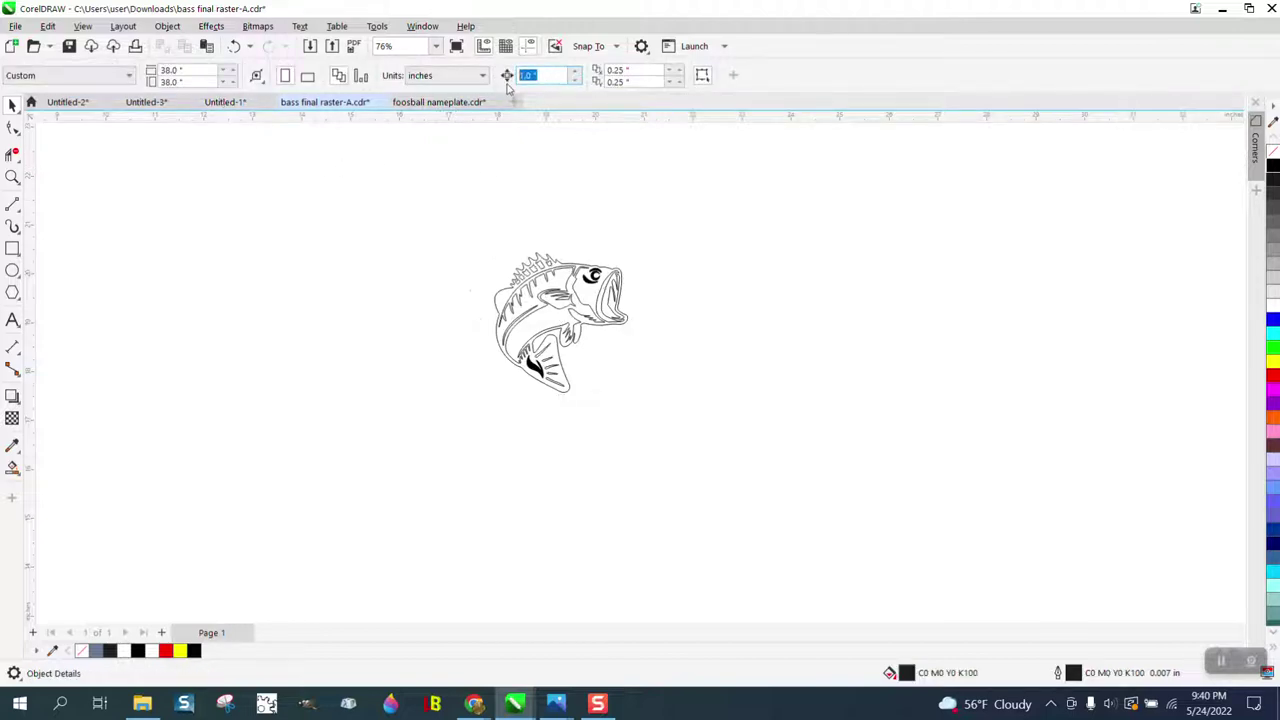
pyautogui.write('3')
pyautogui.click(619, 276)
pyautogui.press('Right')
pyautogui.press('Right')
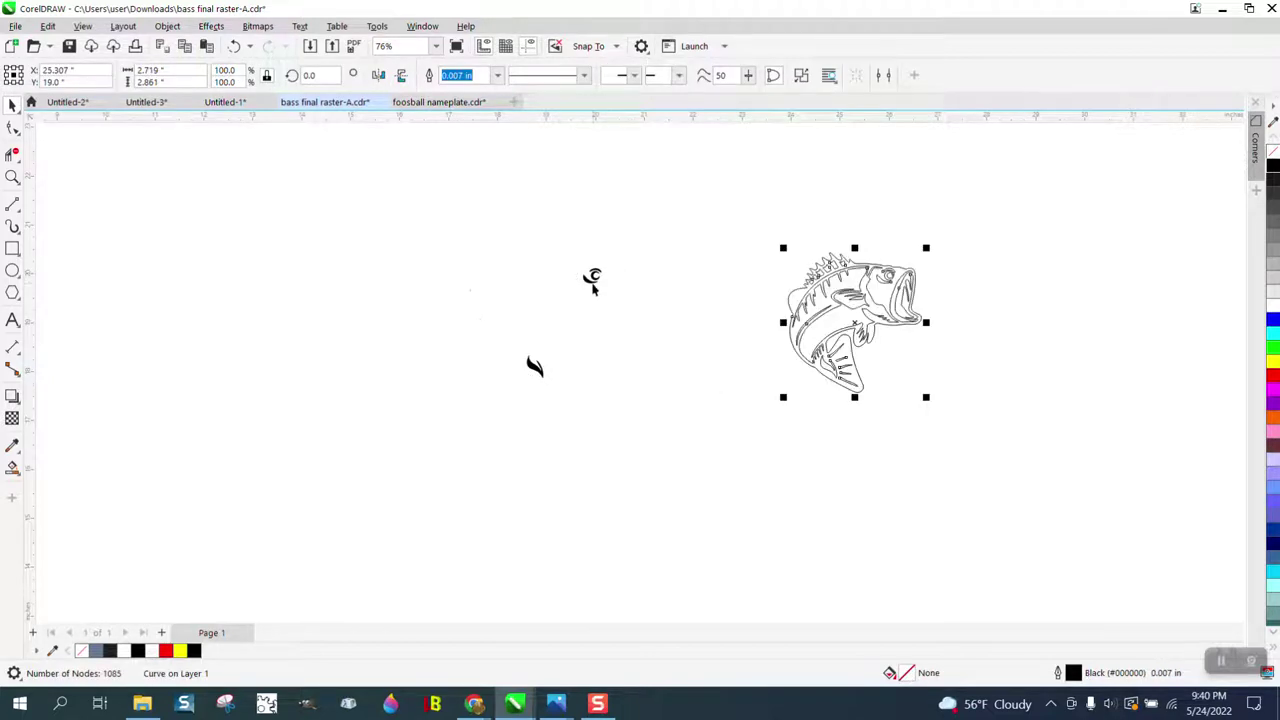
# Nudge the bass's eye and the markings above and below it 6 in to the right, back into the head.
pyautogui.click(592, 285)
pyautogui.click(592, 279)
pyautogui.press('Right')
pyautogui.press('Right')
pyautogui.click(595, 278)
pyautogui.press('Right')
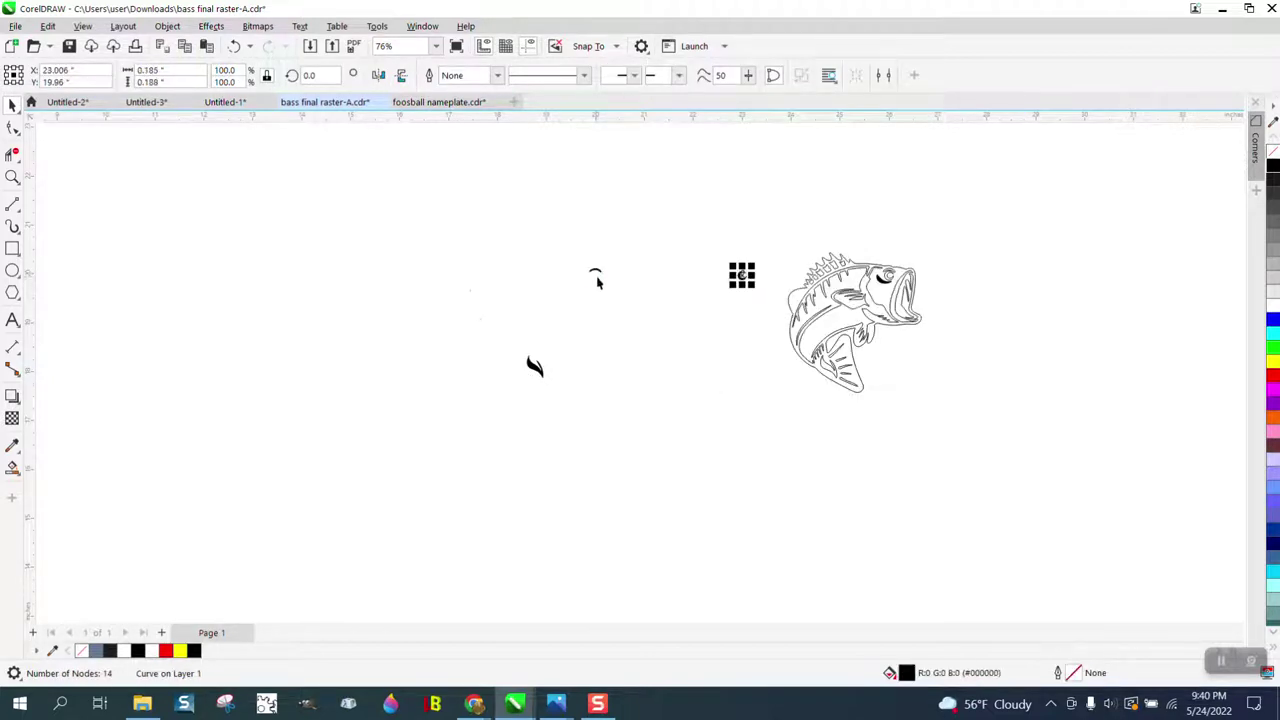
pyautogui.press('Right')
pyautogui.click(595, 276)
pyautogui.press('Right')
pyautogui.press('Right')
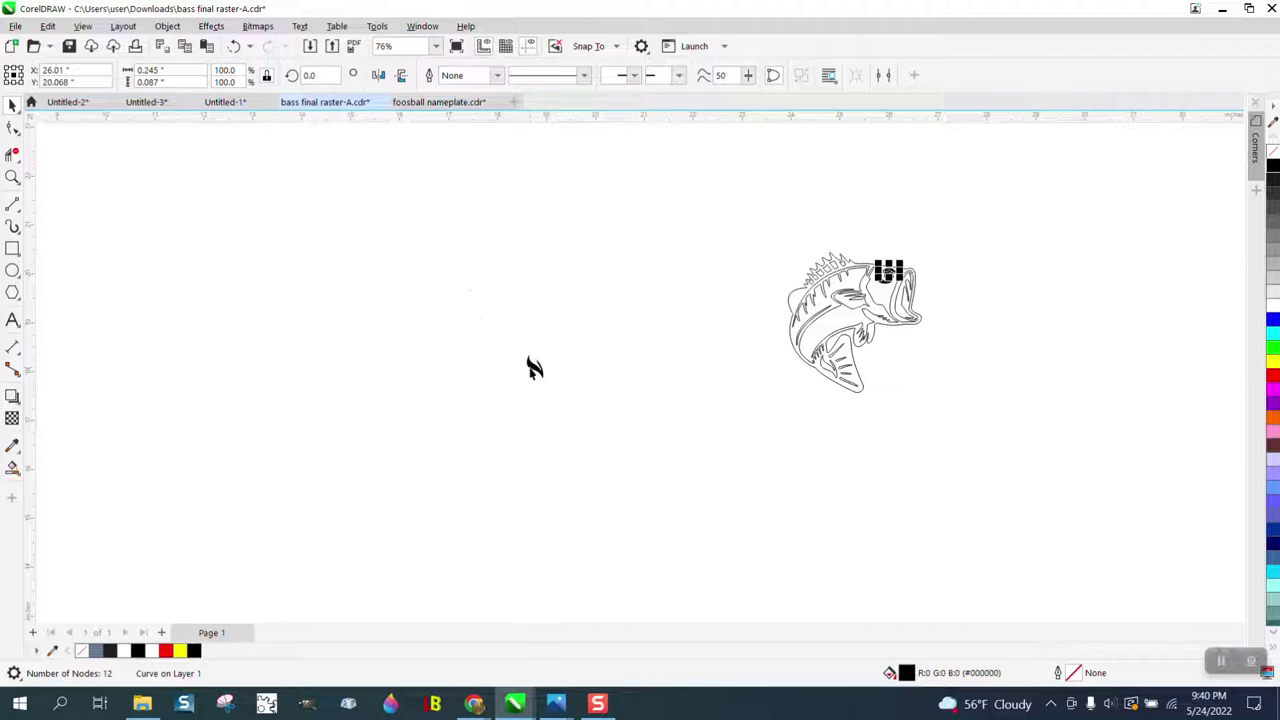
# Nudge the black tail marking 6 in to the right, back onto the bass's tail.
pyautogui.click(533, 367)
pyautogui.press('Right')
pyautogui.press('Right')
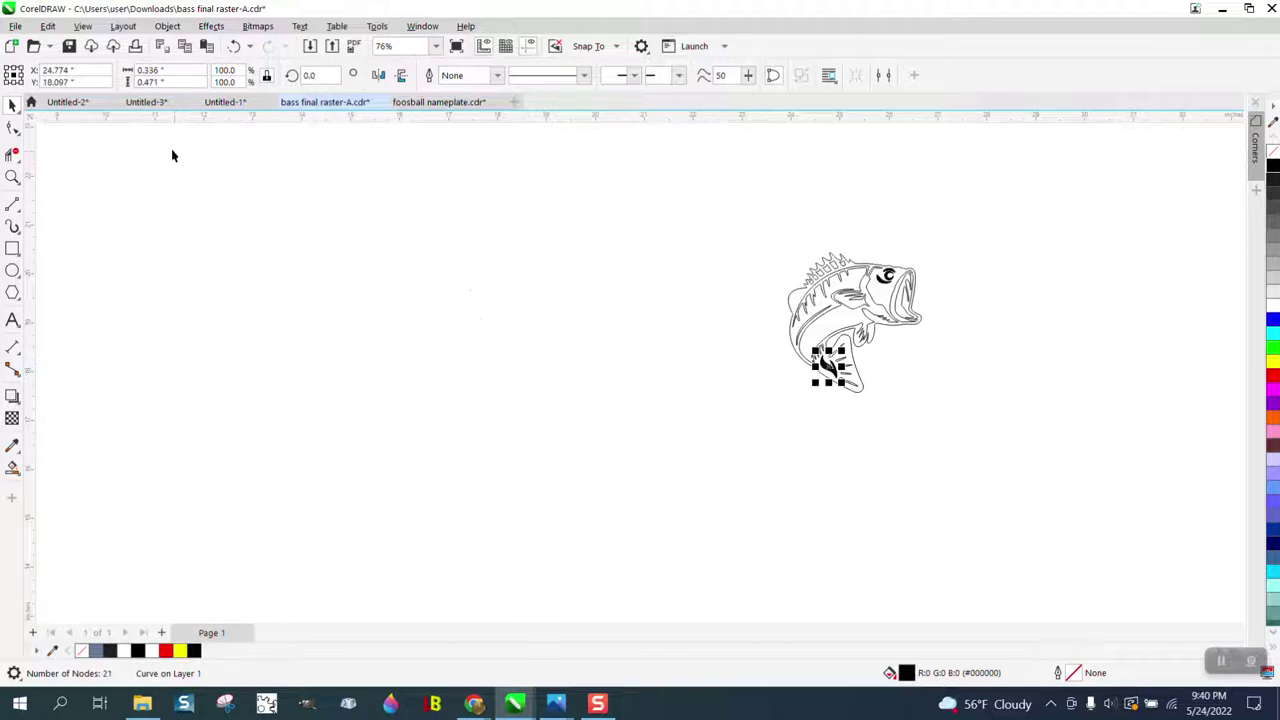
# Select all the stray specks left behind by the bass and color their fill and outline green.
pyautogui.moveTo(172, 155); pyautogui.dragTo(768, 545)
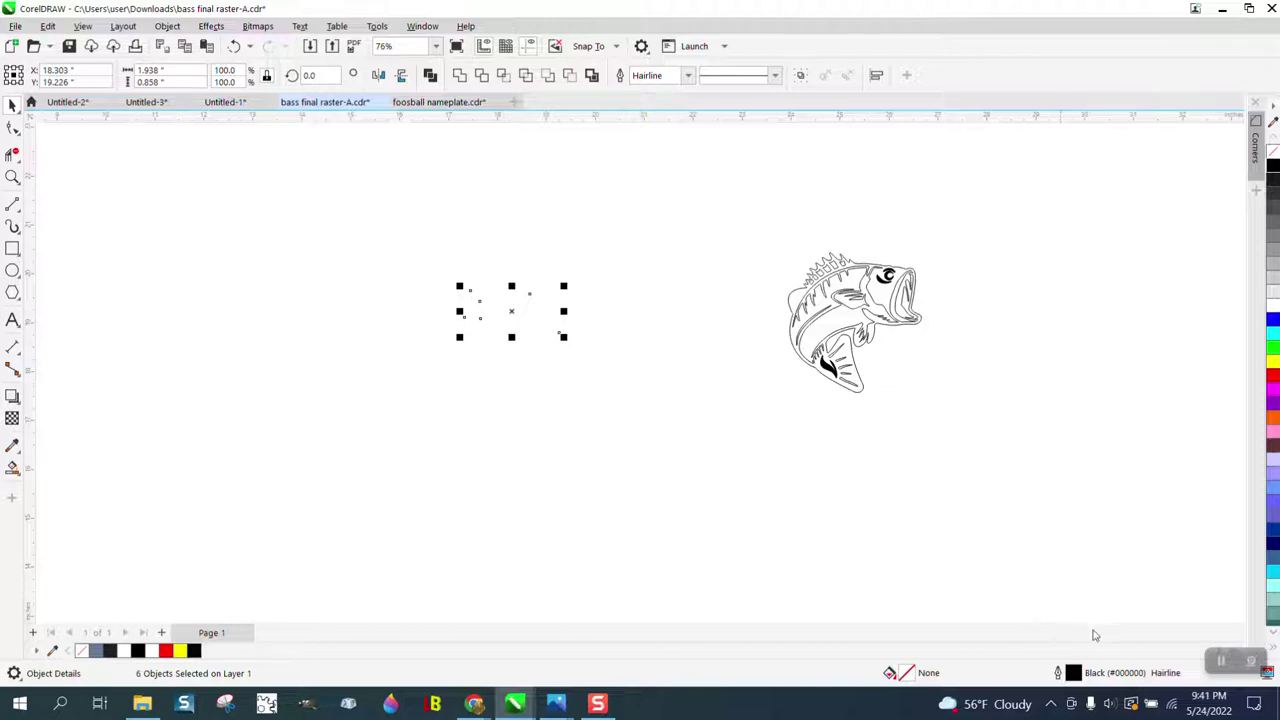
pyautogui.click(1274, 349)
pyautogui.rightClick(1274, 349)
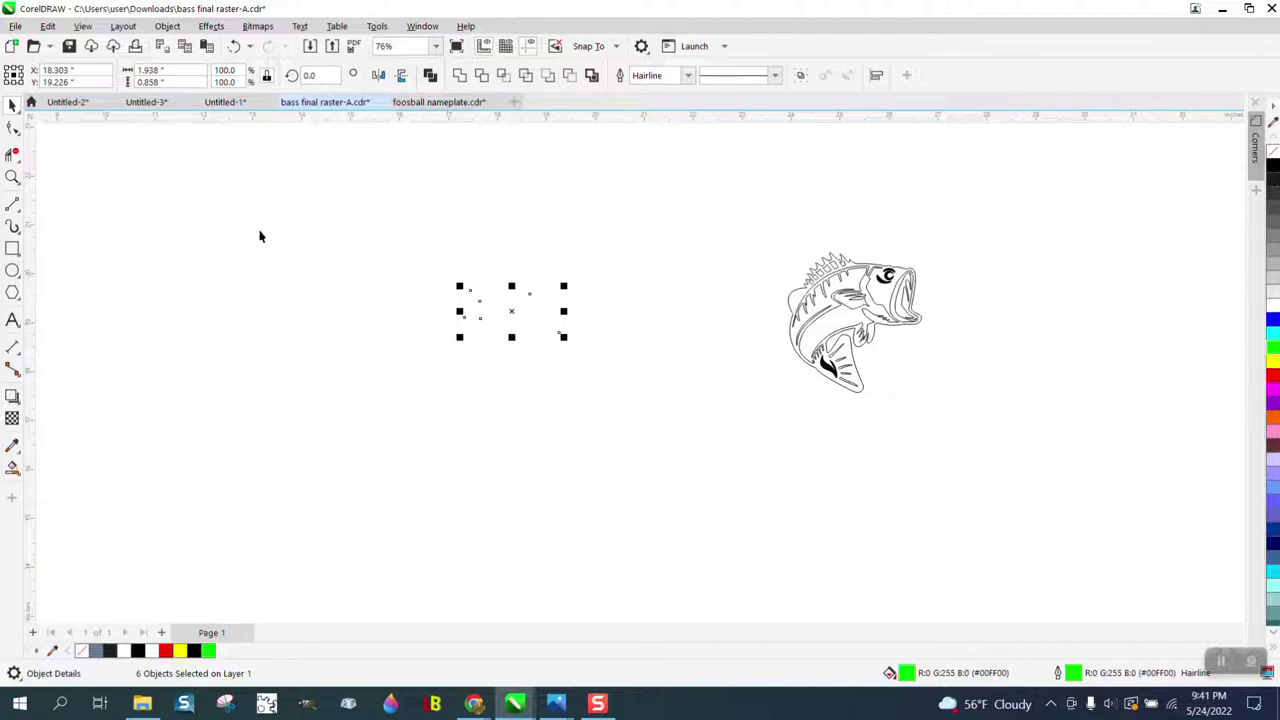
# Color the stray specks' fill and outline black.
pyautogui.click(13, 177)
pyautogui.moveTo(430, 268); pyautogui.dragTo(617, 372)
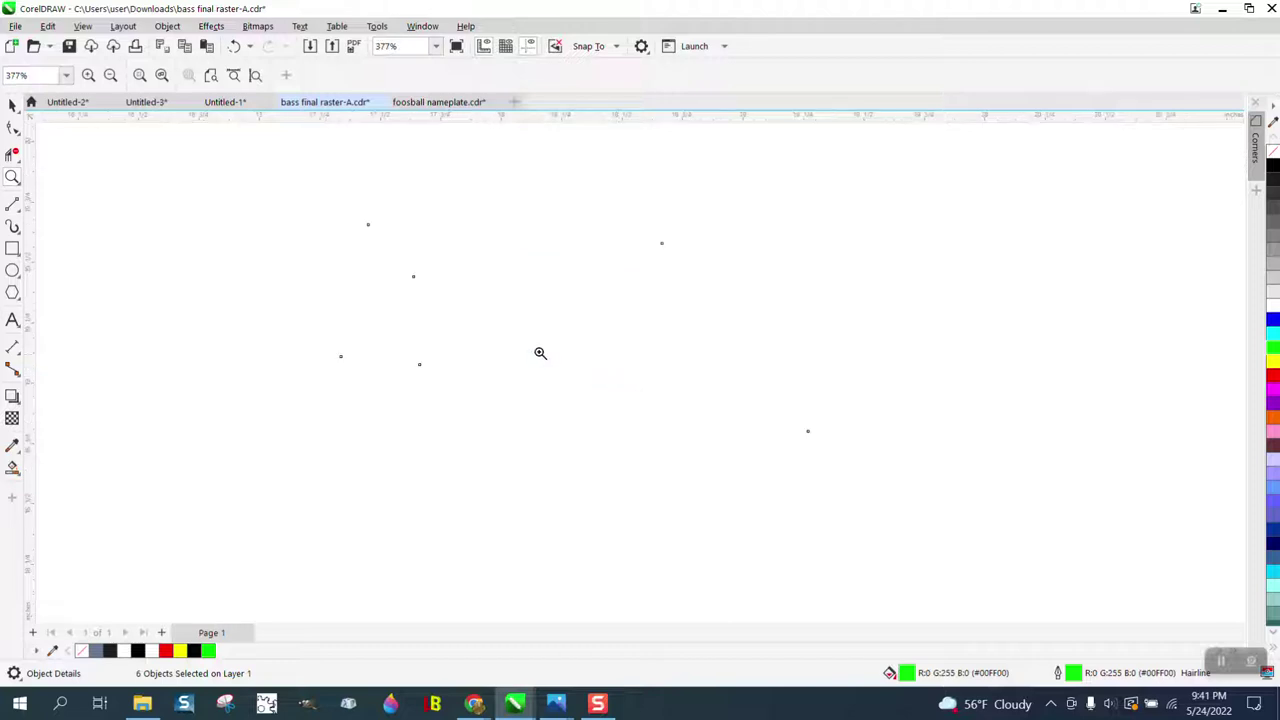
pyautogui.click(12, 105)
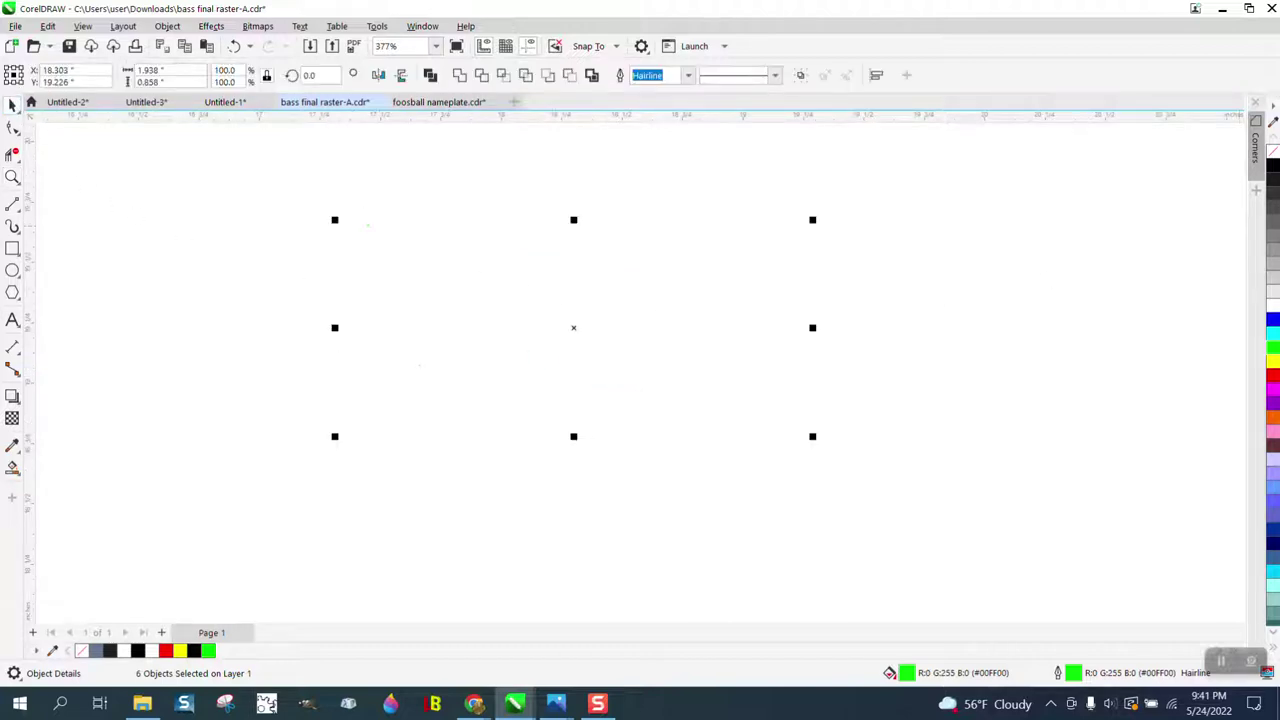
pyautogui.click(1274, 167)
pyautogui.rightClick(1274, 167)
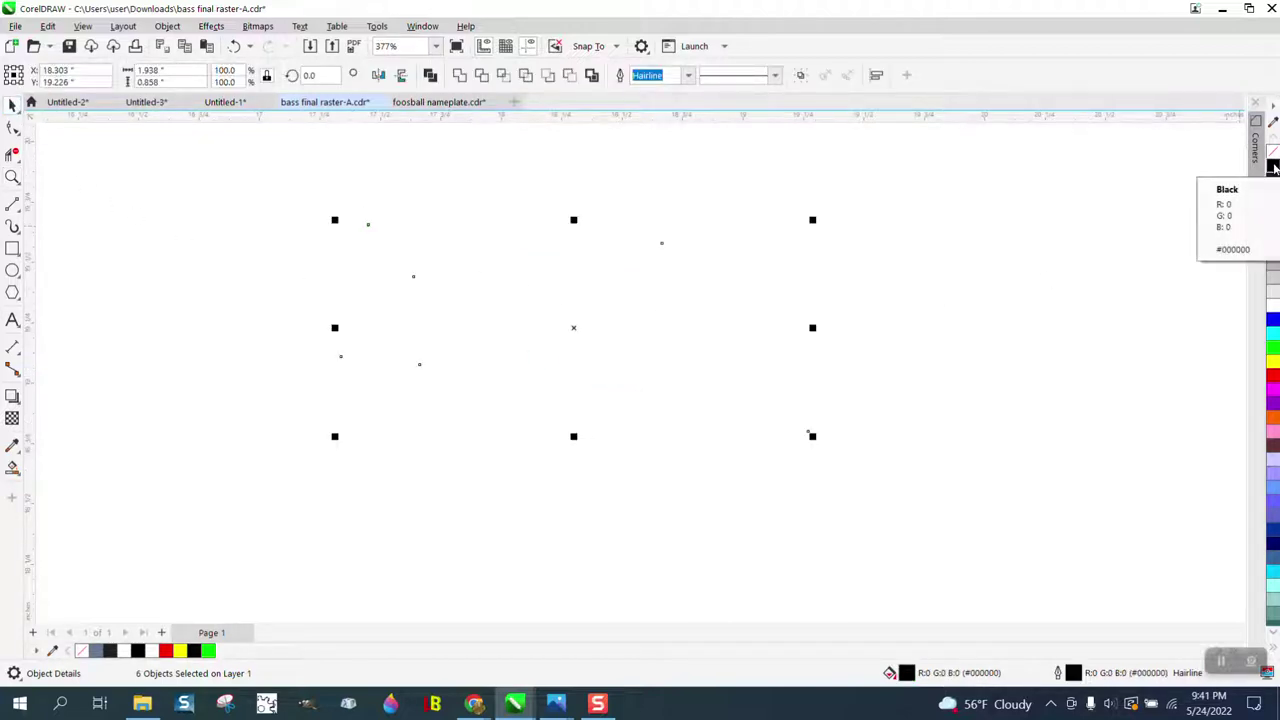
# Bring the selected stray specks to the front of the page.
pyautogui.scroll(-1, 658, 238)
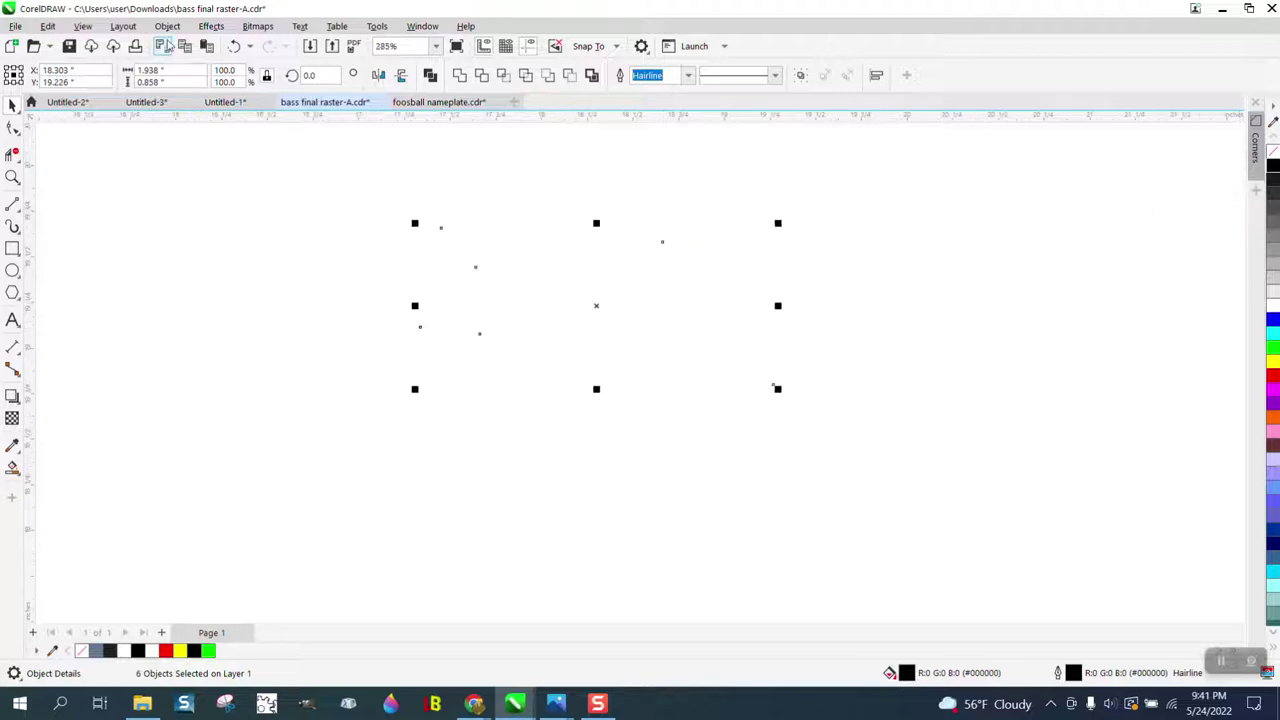
pyautogui.click(168, 27)
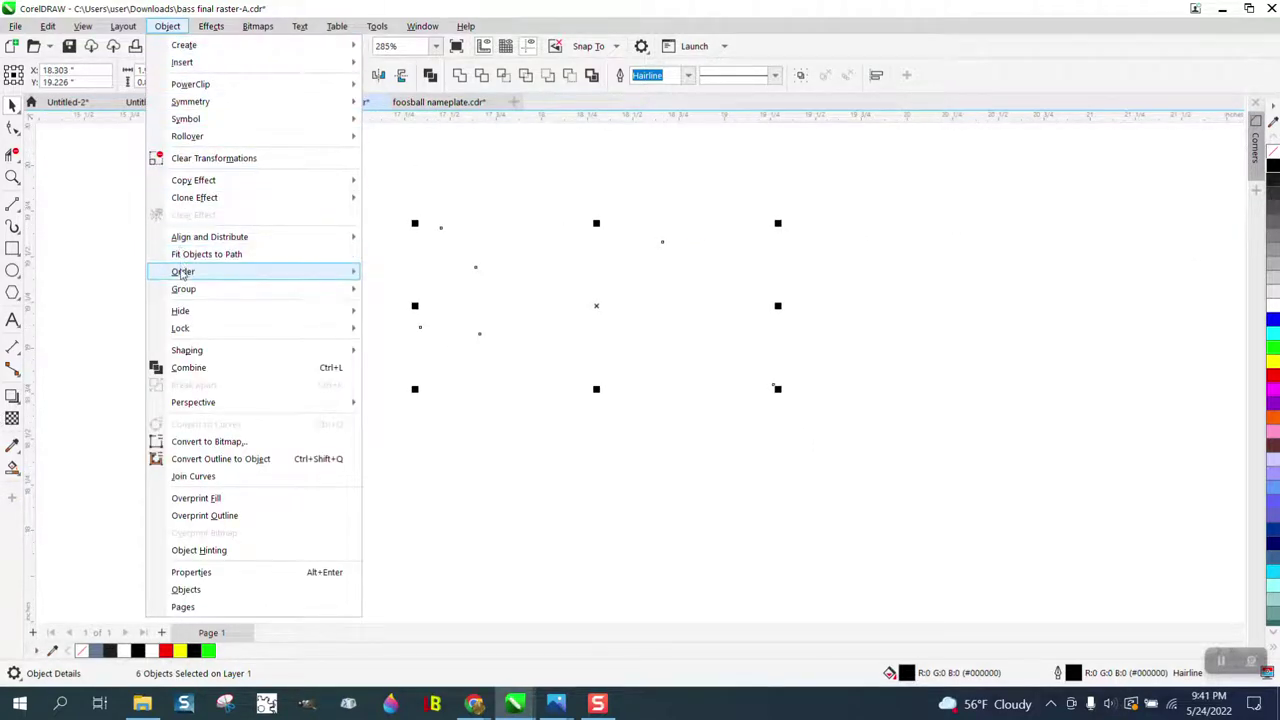
pyautogui.moveTo(181, 273)
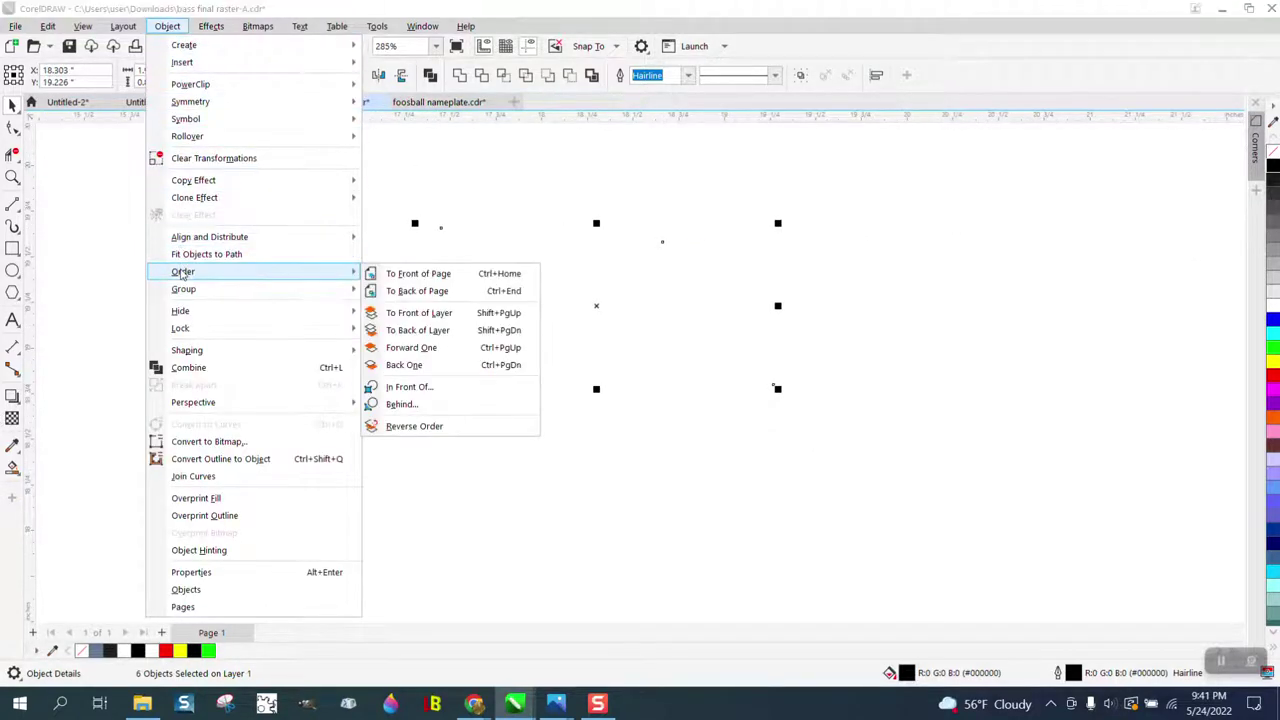
pyautogui.click(396, 278)
pyautogui.scroll(-7, 396, 280)
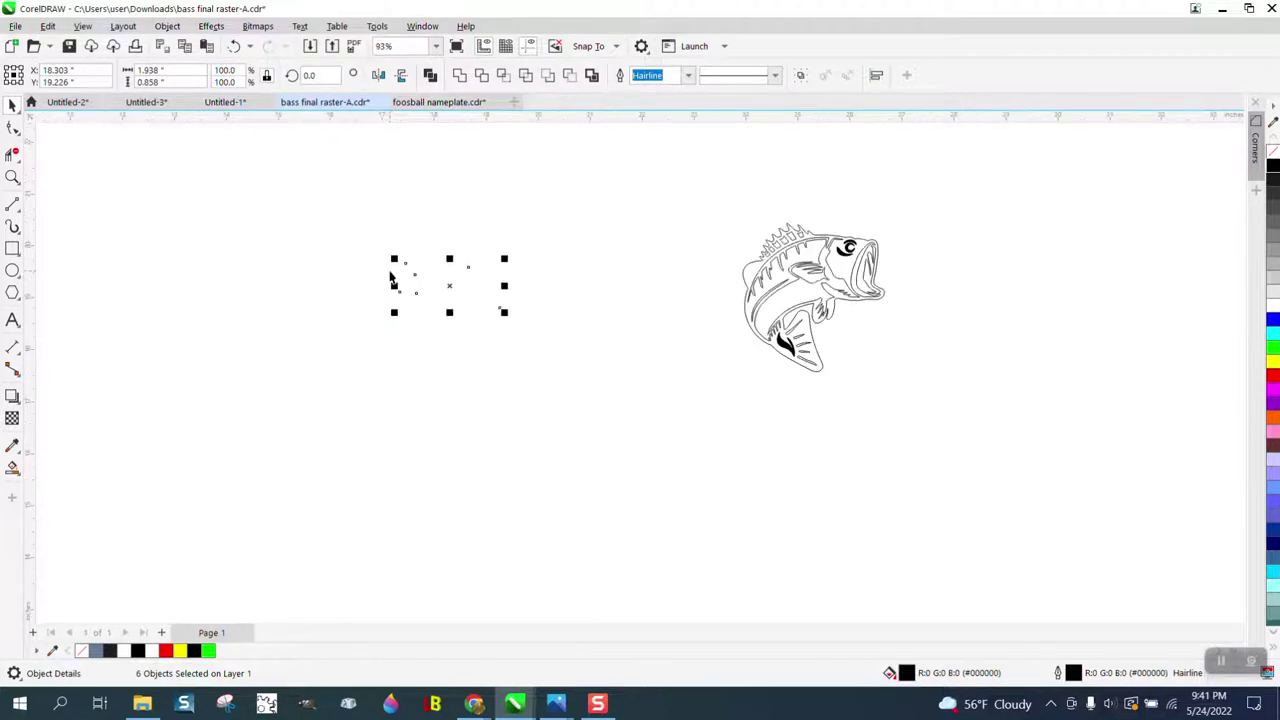
# Delete all the stray specks beside the bass and check the remaining artwork.
pyautogui.moveTo(359, 239); pyautogui.dragTo(479, 336)
pyautogui.press('Delete')
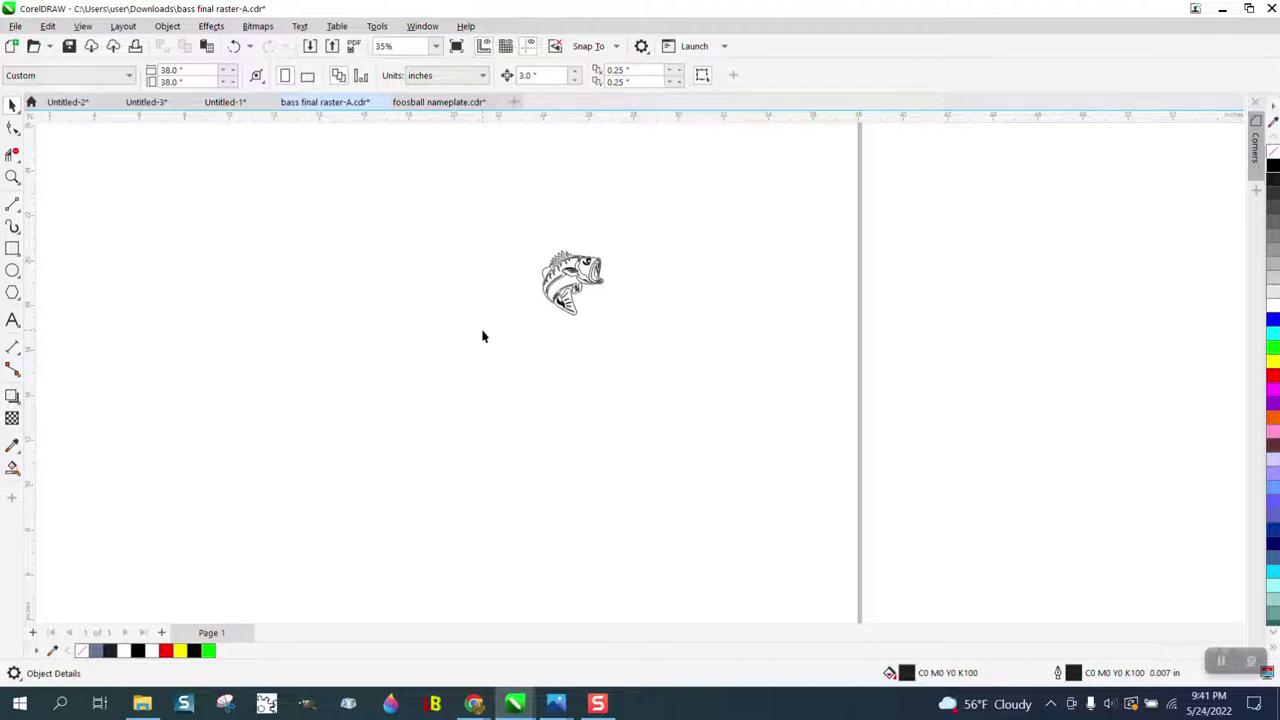
pyautogui.press('F4')
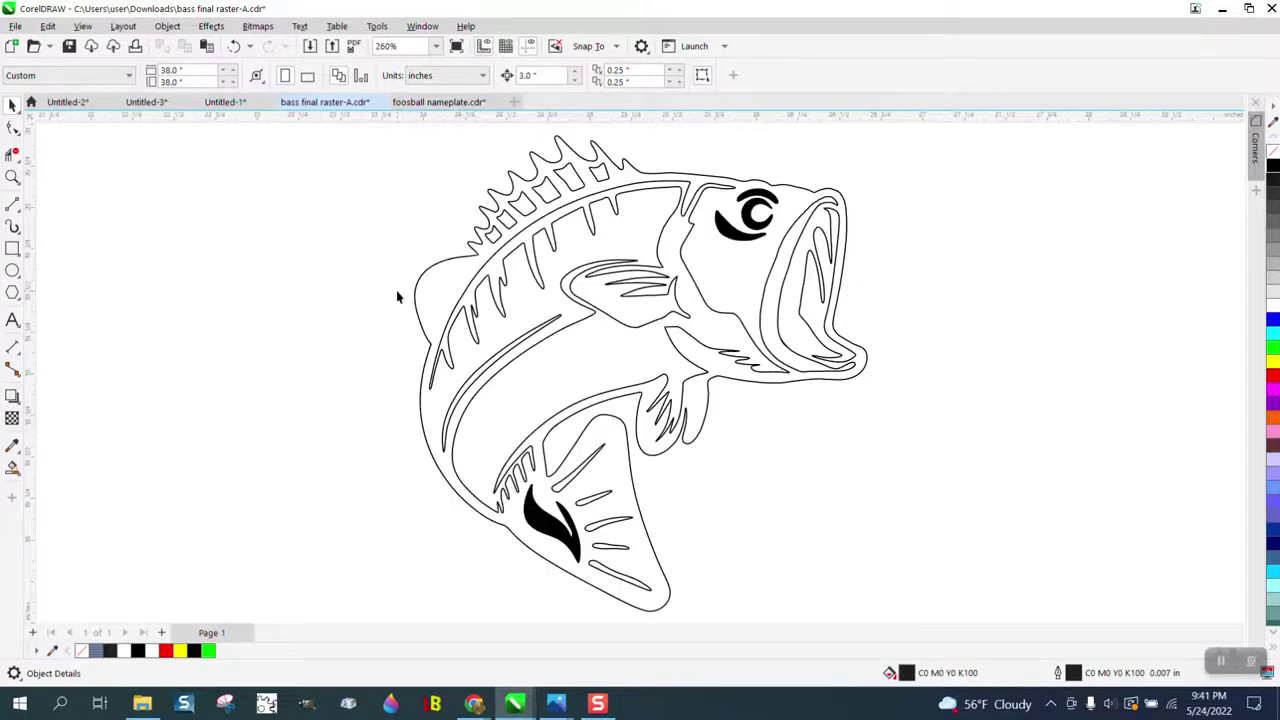
pyautogui.scroll(-5, 396, 289)
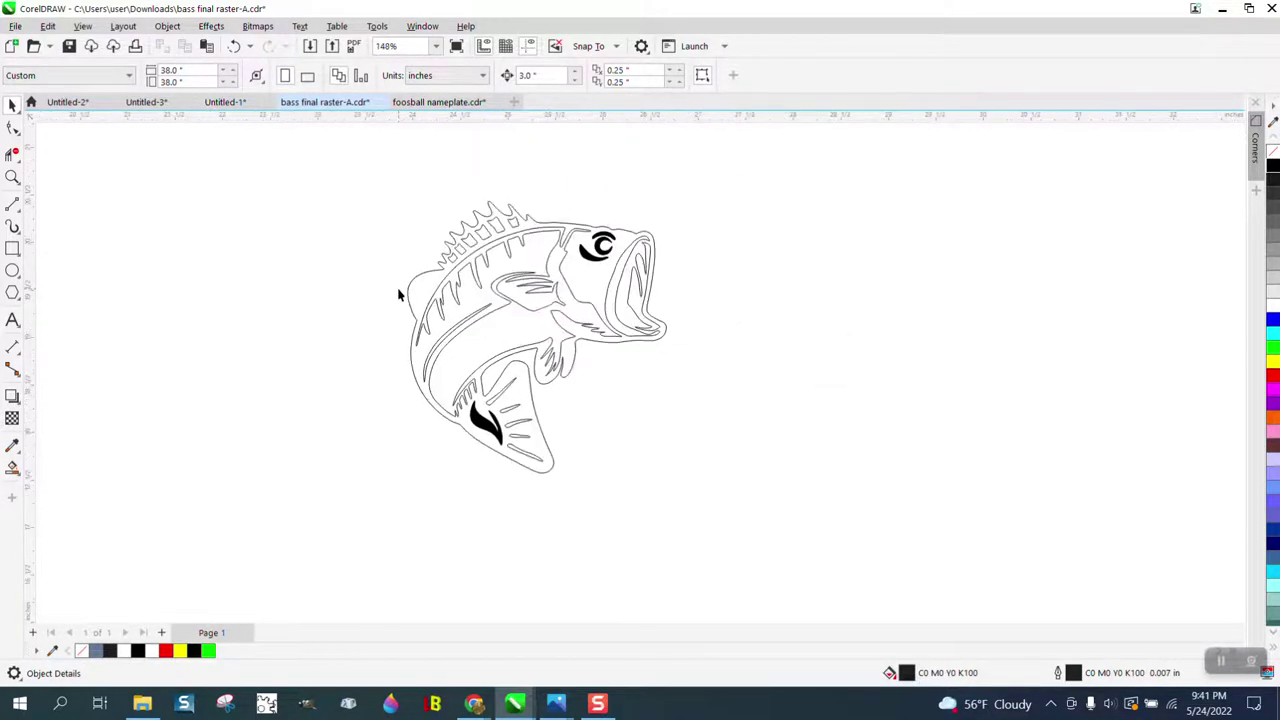
# Draw a tiny 12-sided polygon, about 0.145 by 0.27 inches, far from the bass near the page's lower right corner and fit all objects in view.
pyautogui.click(12, 292)
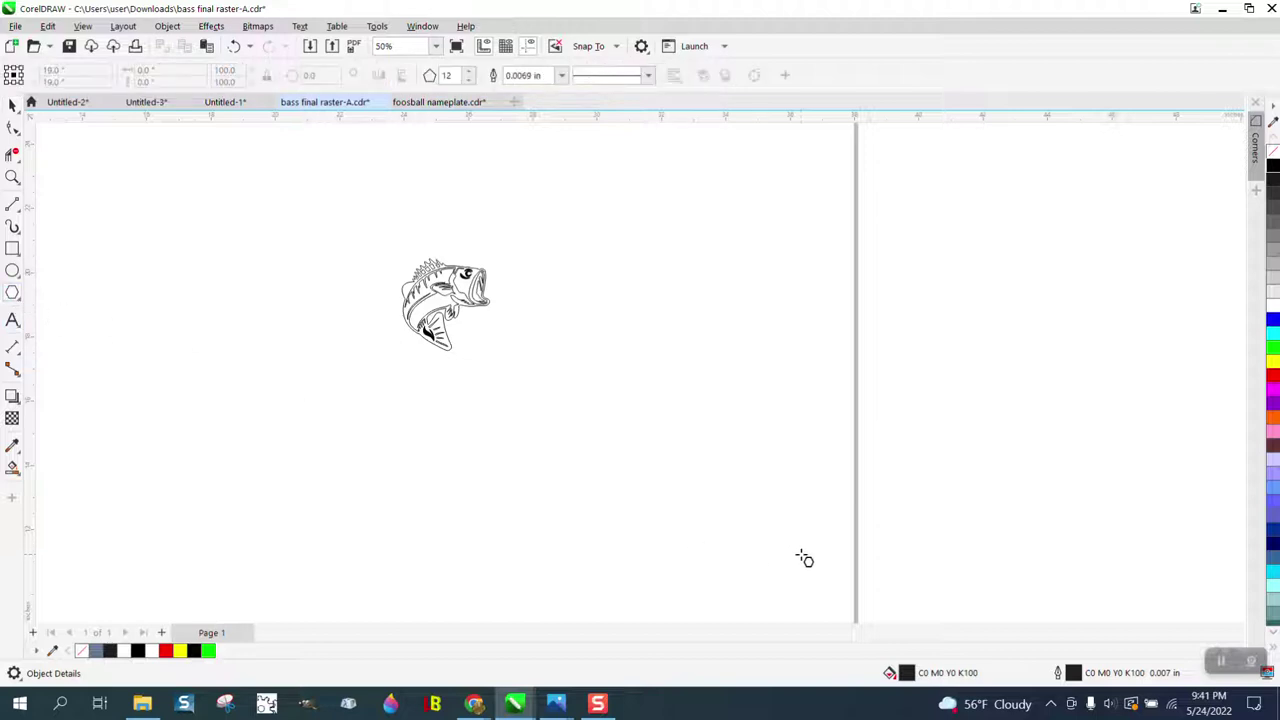
pyautogui.moveTo(824, 558); pyautogui.dragTo(819, 566)
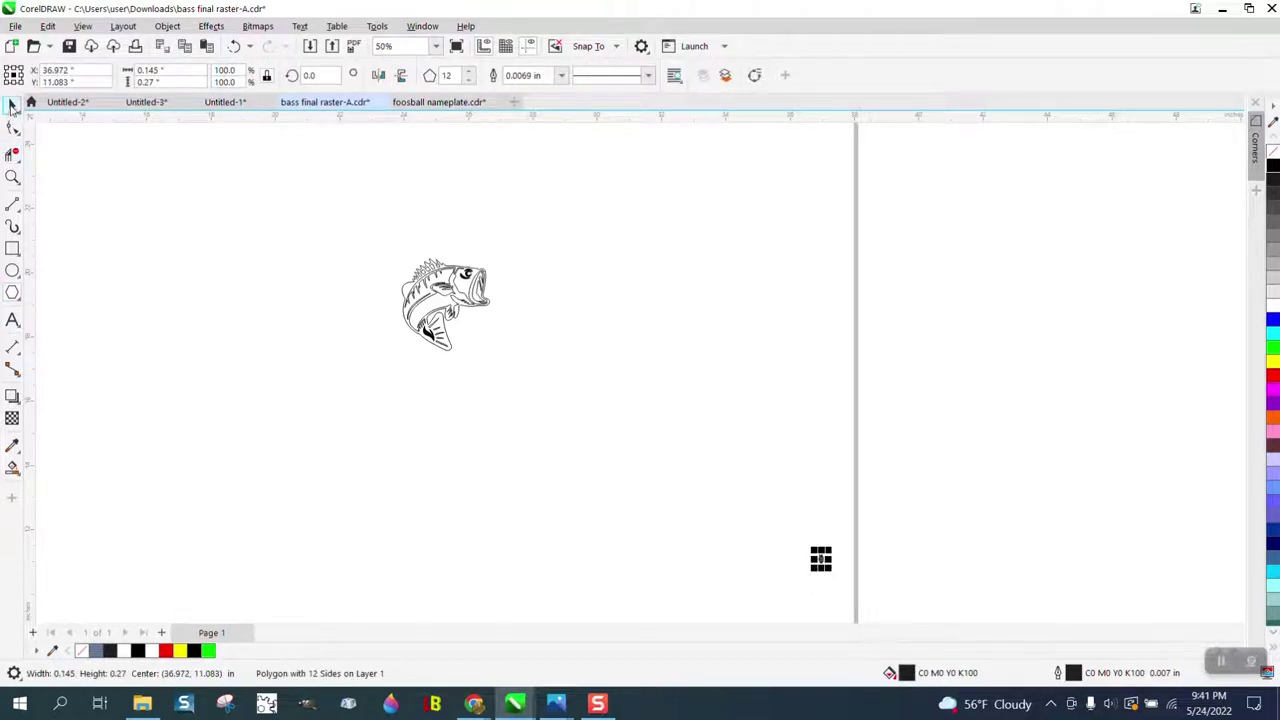
pyautogui.click(12, 104)
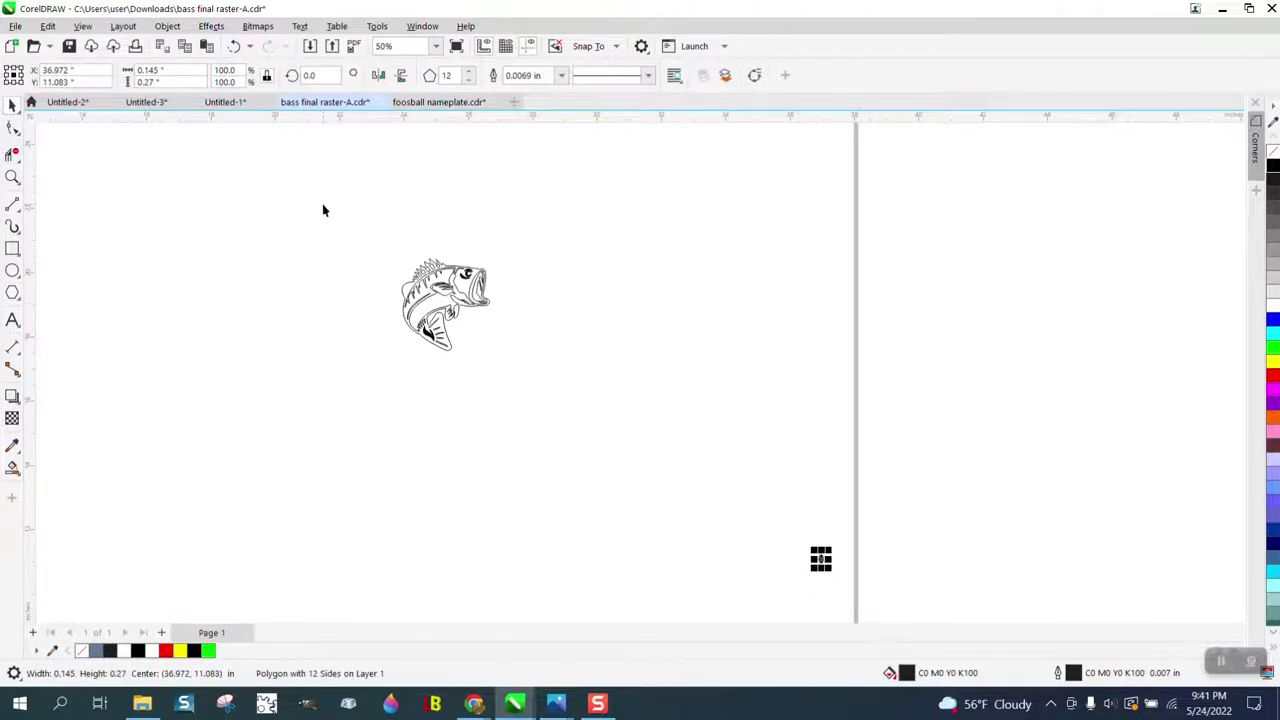
pyautogui.click(13, 176)
pyautogui.moveTo(380, 230); pyautogui.dragTo(562, 356)
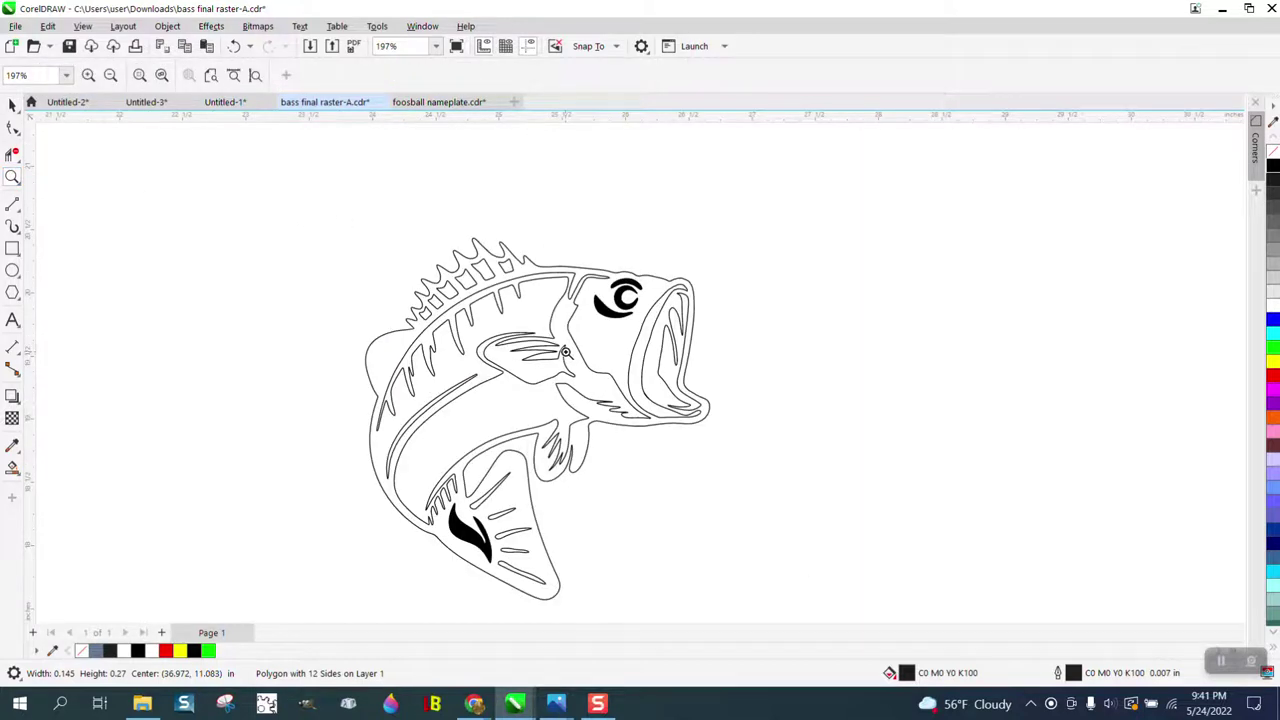
pyautogui.press('F4')
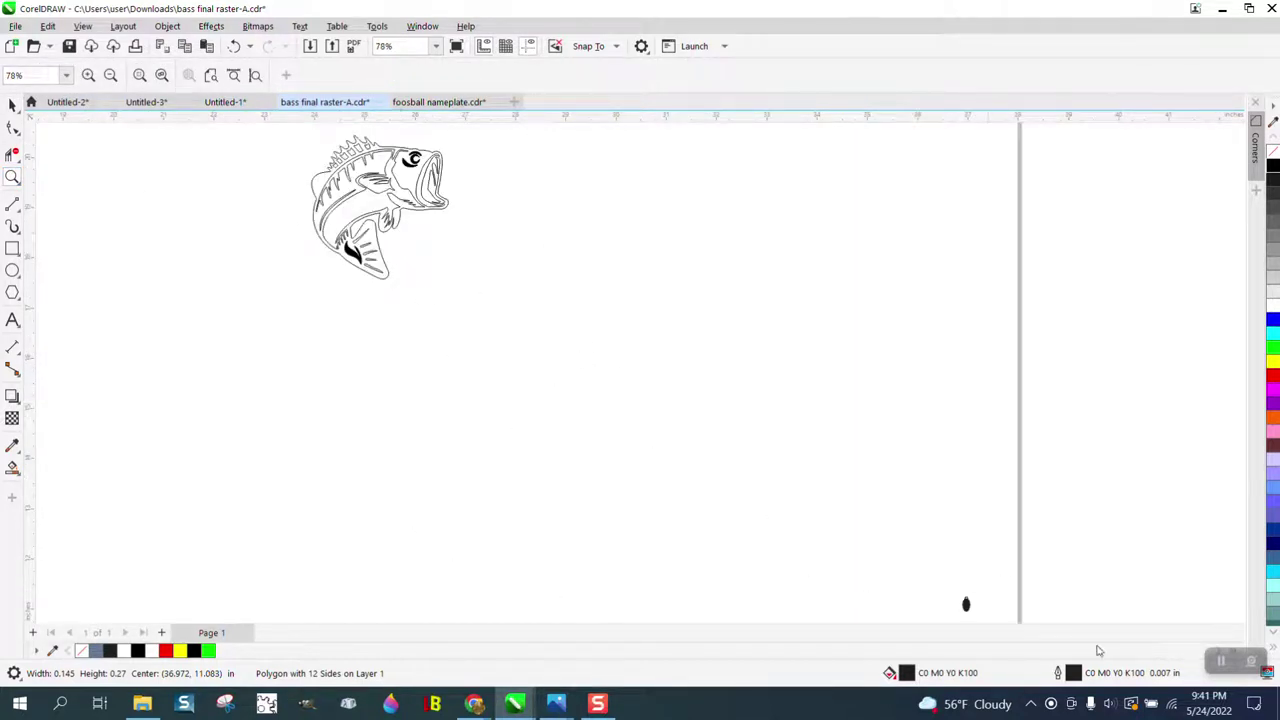
# Delete the tiny polygon near the page edge and fit the remaining artwork in view.
pyautogui.click(13, 104)
pyautogui.moveTo(1034, 517); pyautogui.dragTo(943, 620)
pyautogui.press('Delete')
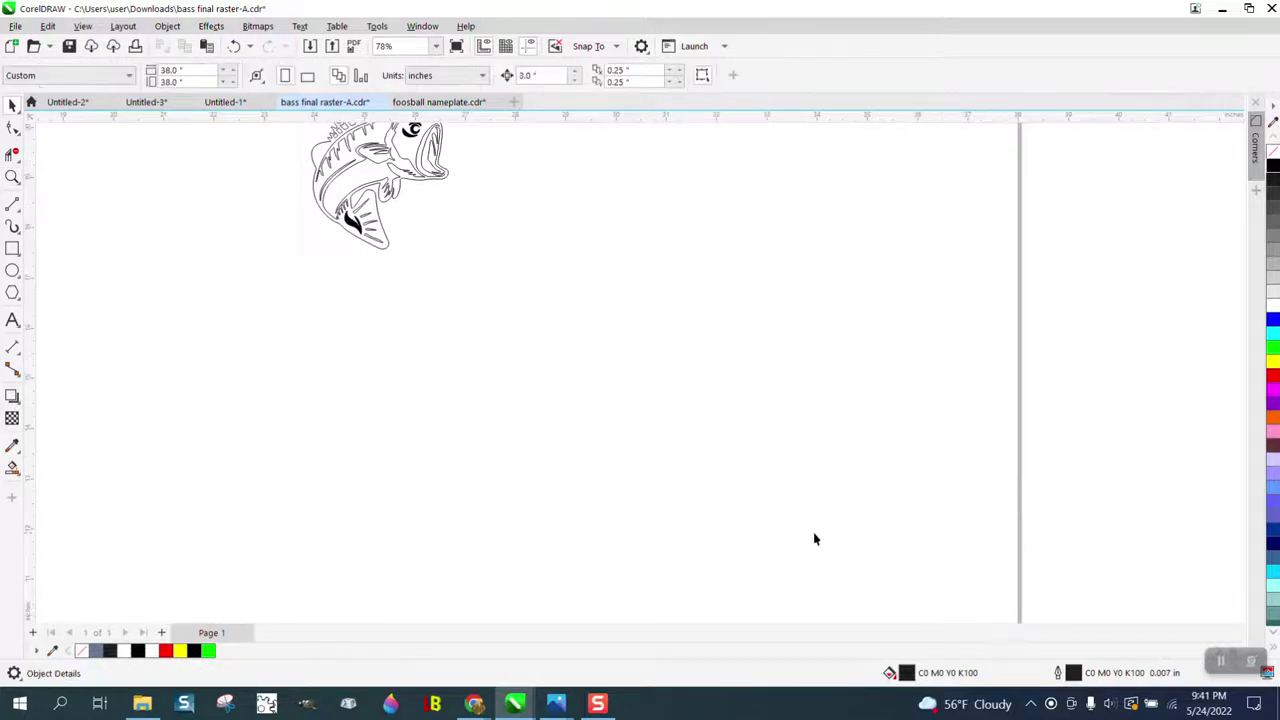
pyautogui.scroll(-1, 760, 462)
pyautogui.press('F4')
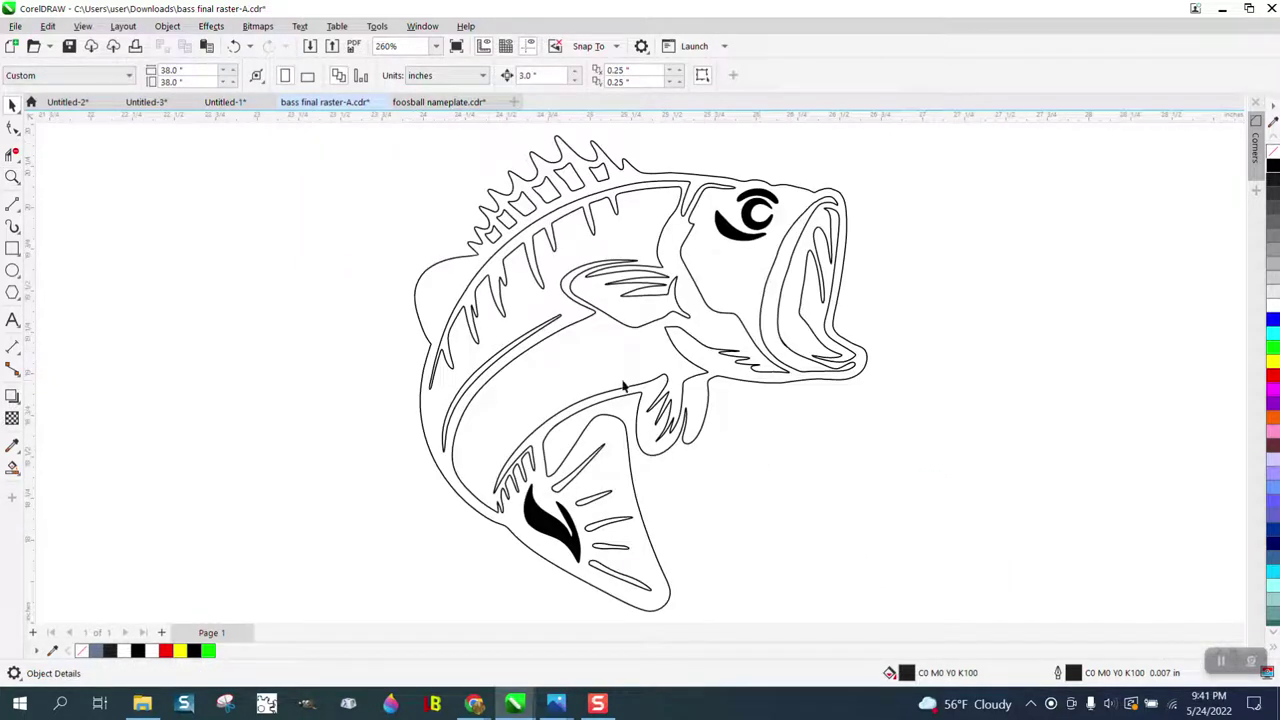
# Try moving the whole bass sideways, and undo back to before the stray specks were deleted.
pyautogui.scroll(-3, 472, 307)
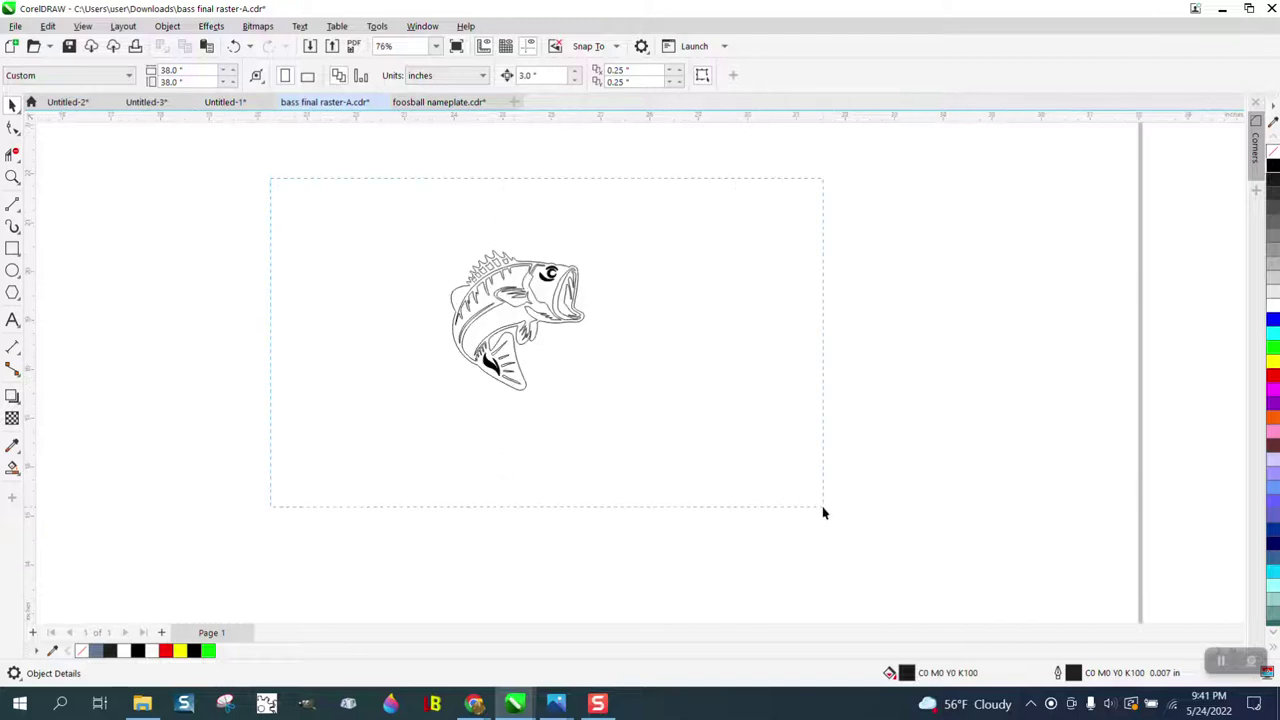
pyautogui.moveTo(824, 513); pyautogui.dragTo(823, 511)
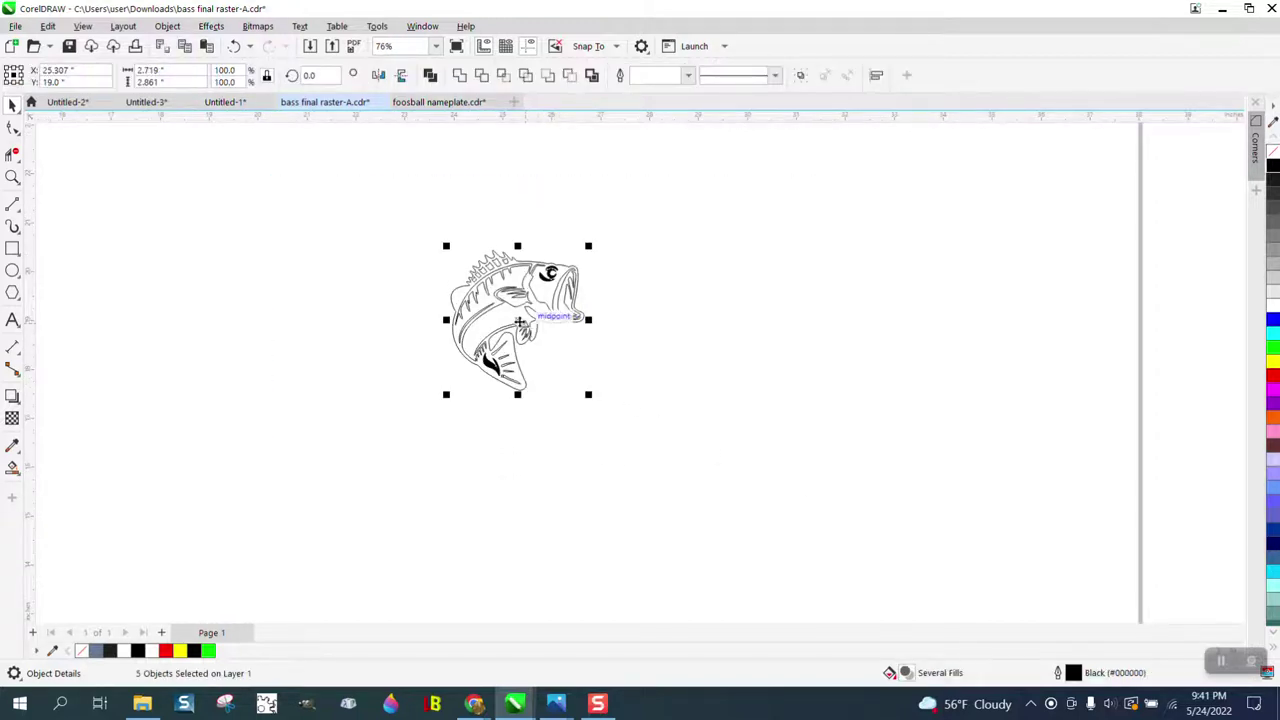
pyautogui.moveTo(520, 321); pyautogui.dragTo(752, 328)
pyautogui.click(234, 47)
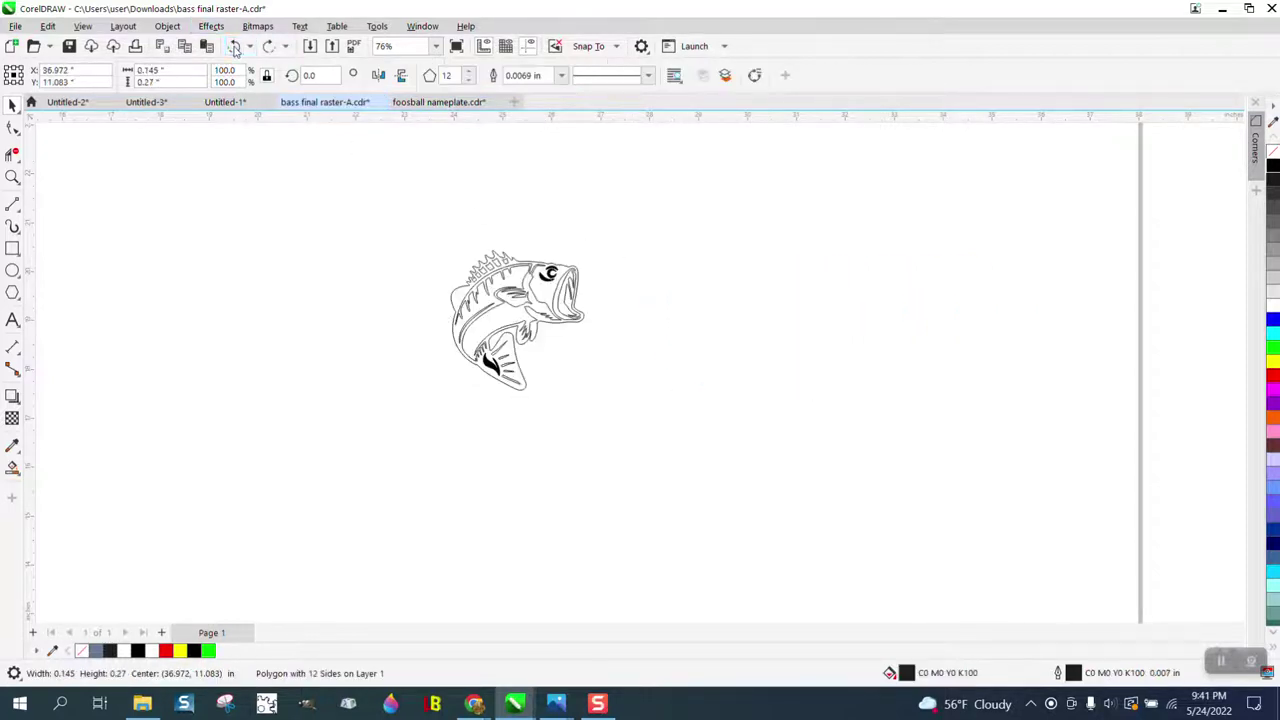
pyautogui.click(234, 47)
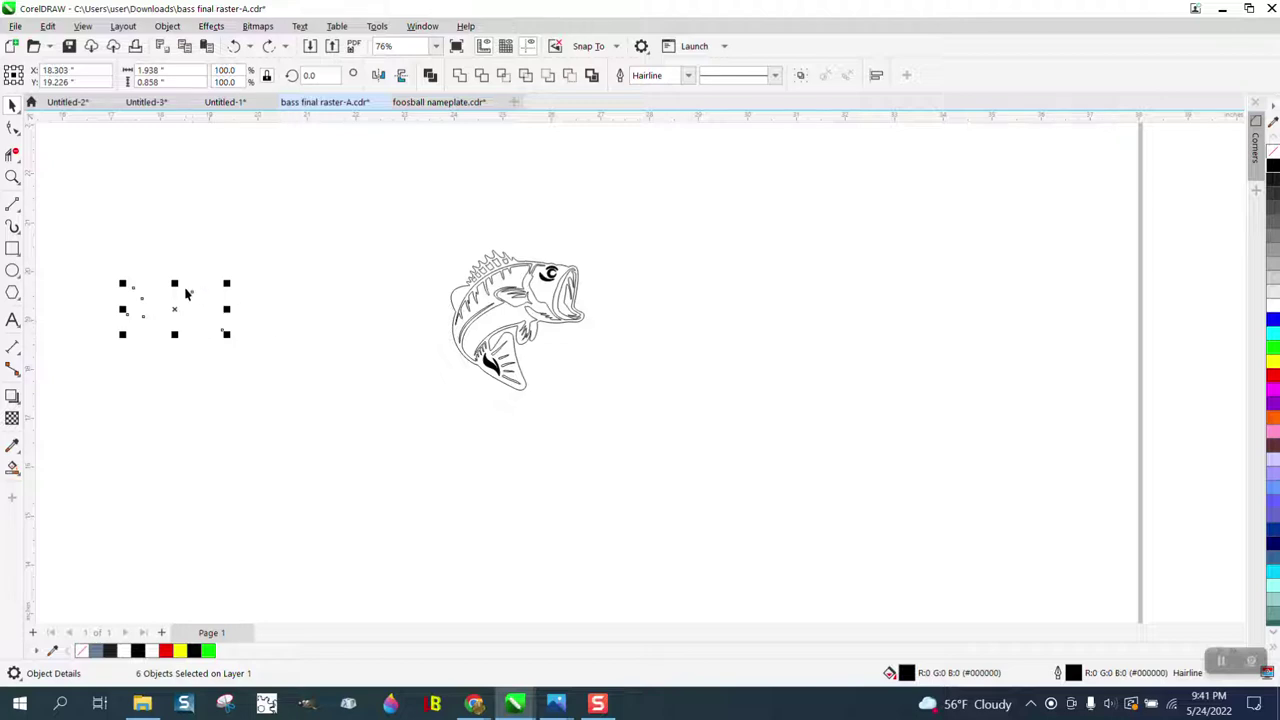
# Move the stray specks about 4 inches toward the bass, and shift specks and bass together about 1.2 inches right and 0.4 inches down.
pyautogui.moveTo(180, 309); pyautogui.dragTo(376, 309)
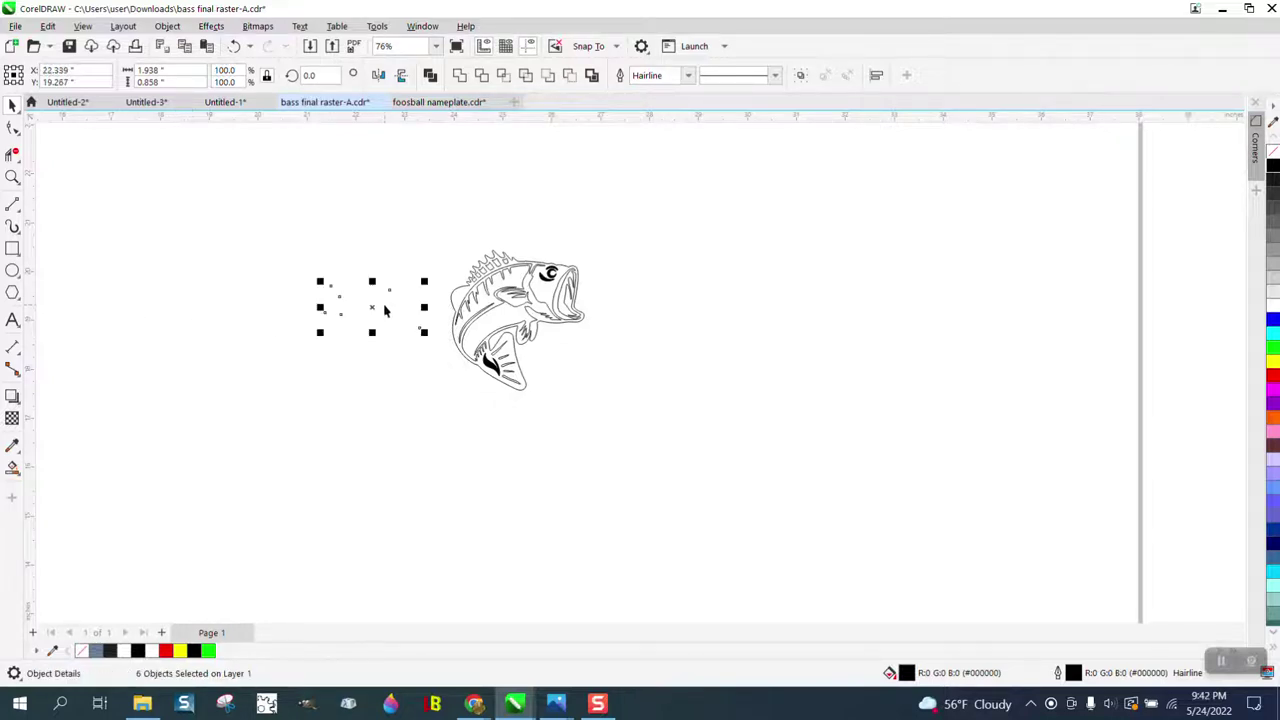
pyautogui.moveTo(272, 184); pyautogui.dragTo(637, 466)
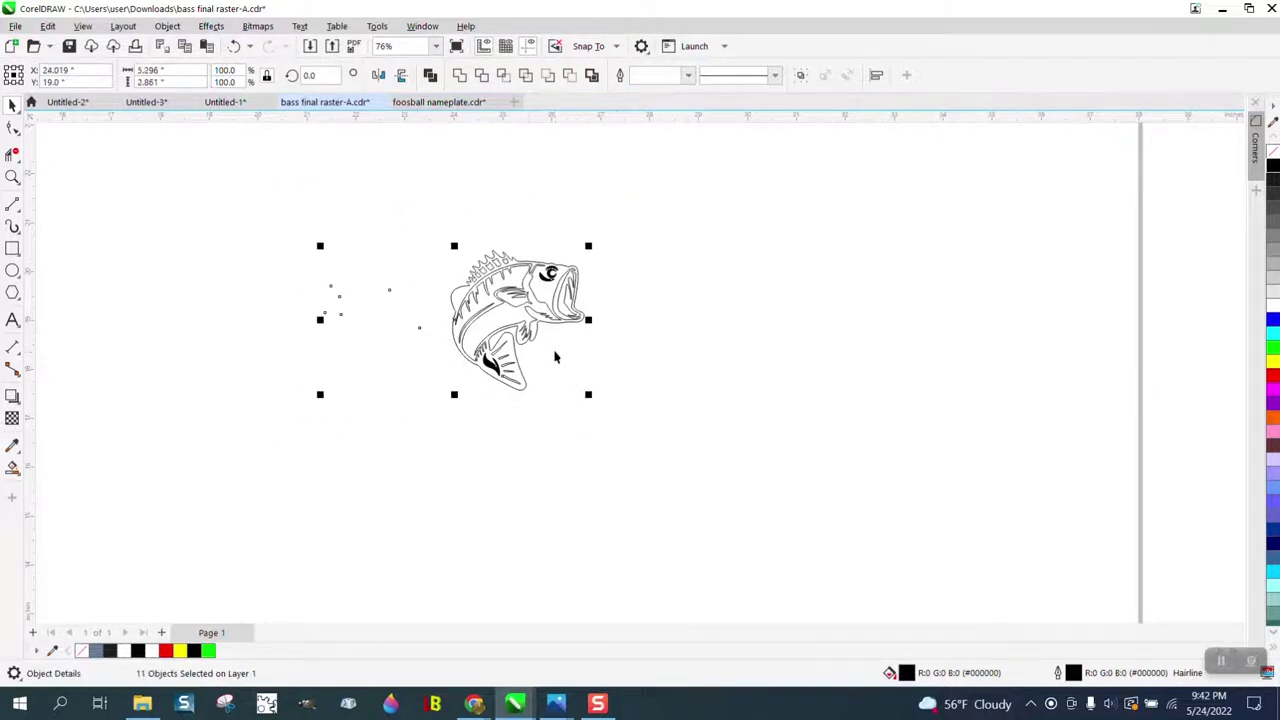
pyautogui.moveTo(525, 316); pyautogui.dragTo(587, 338)
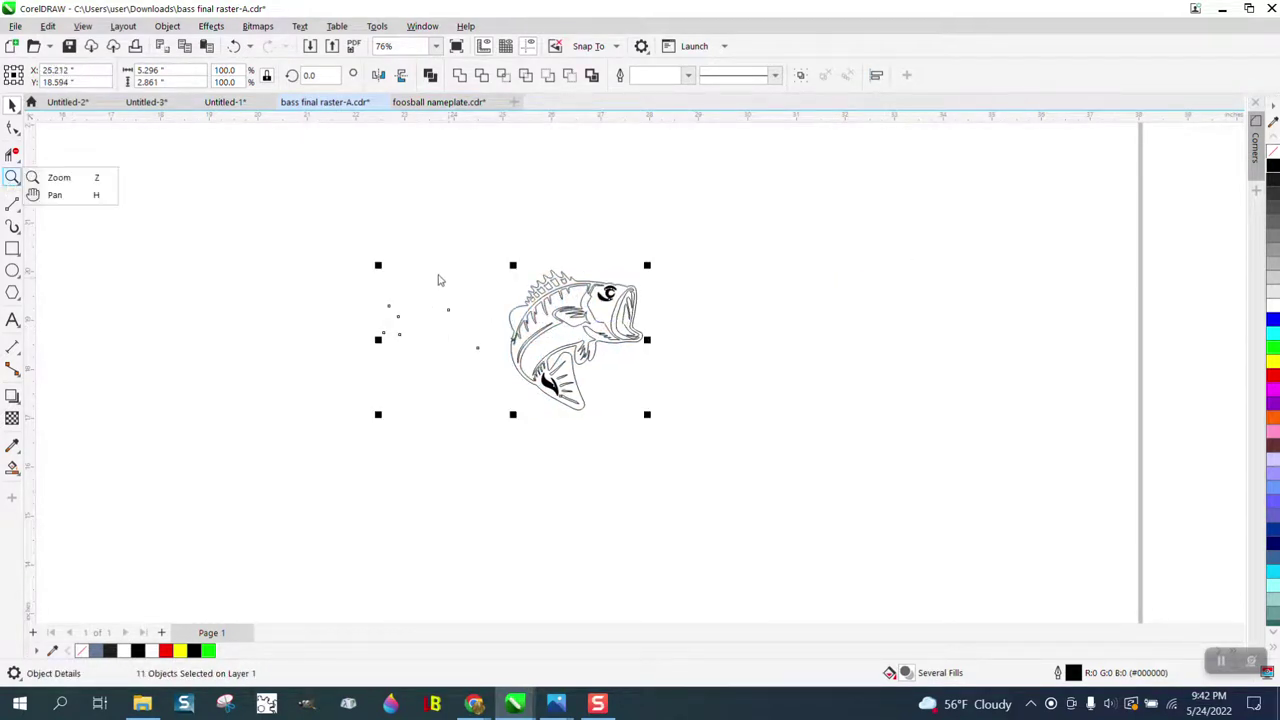
pyautogui.click(173, 227)
# Select only the six stray specks beside the bass and group them.
pyautogui.click(12, 177)
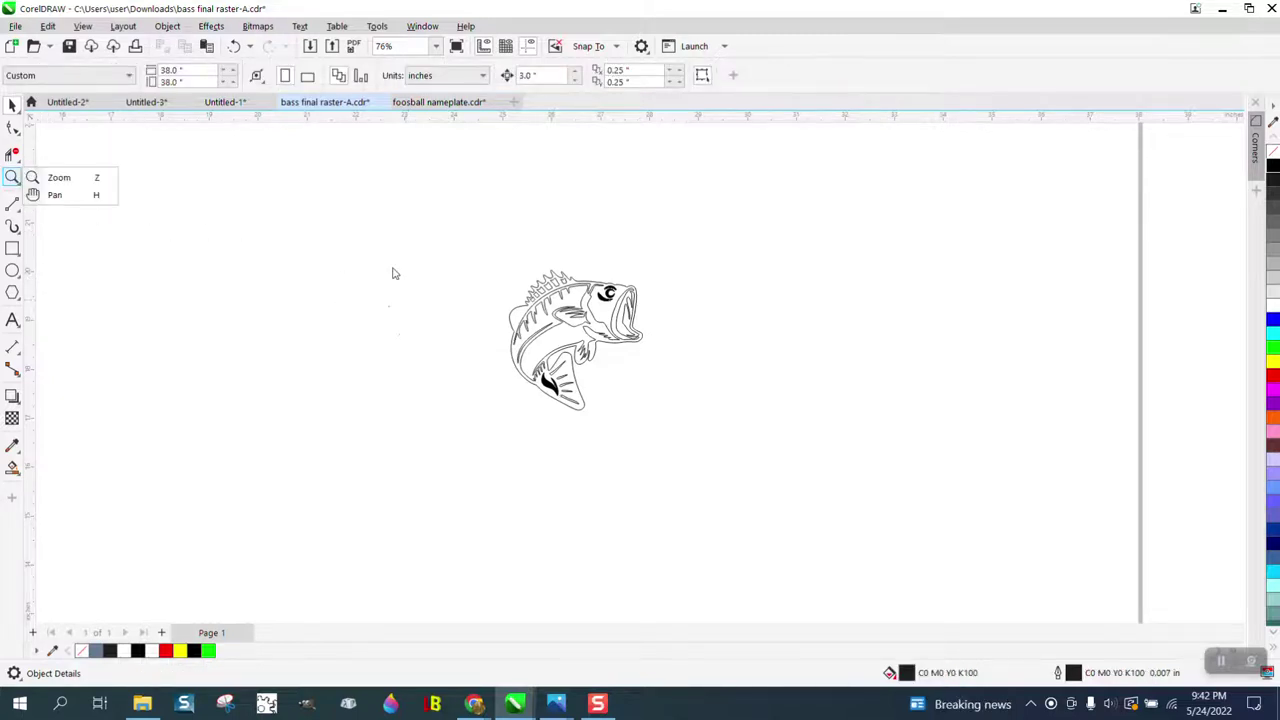
pyautogui.click(75, 177)
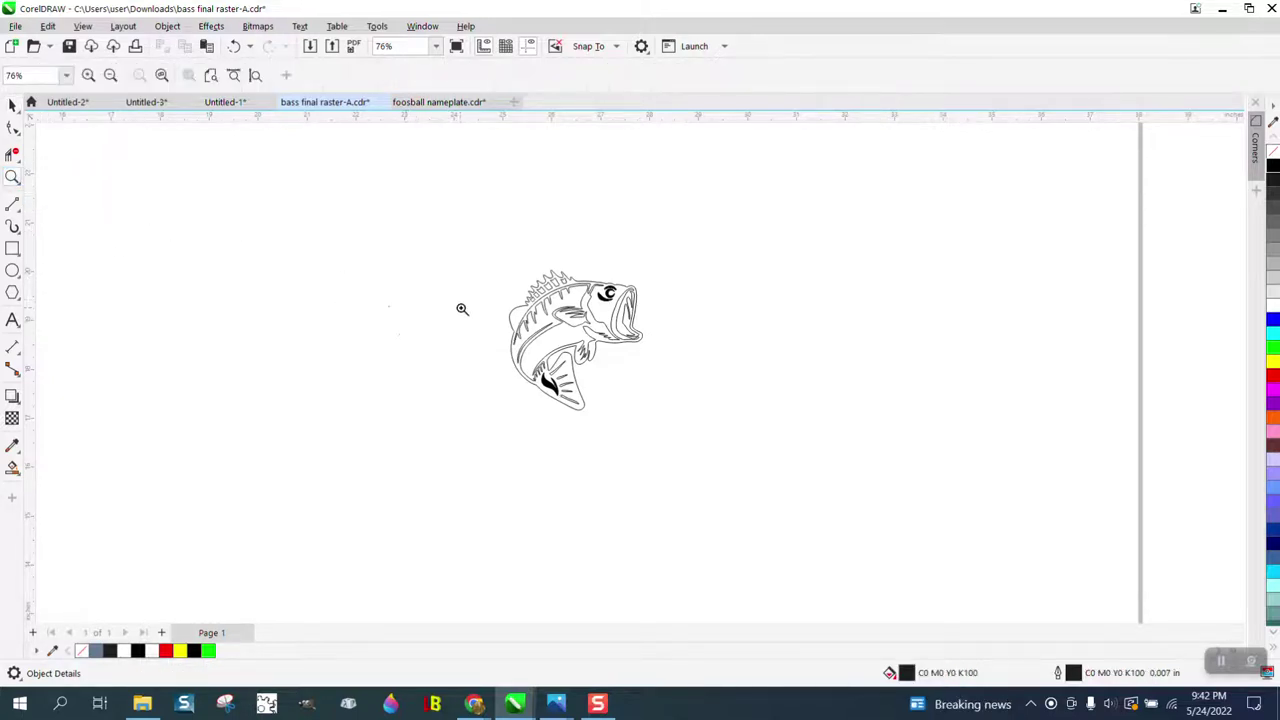
pyautogui.click(14, 110)
pyautogui.click(447, 320)
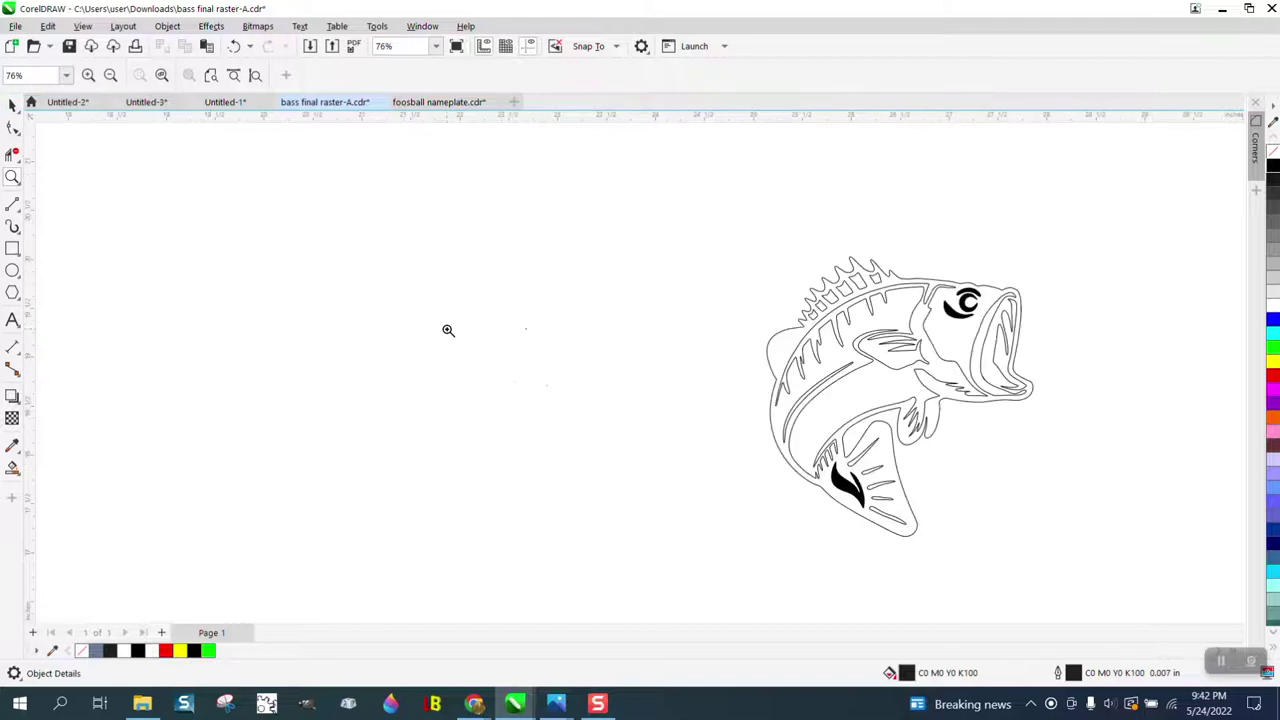
pyautogui.click(12, 105)
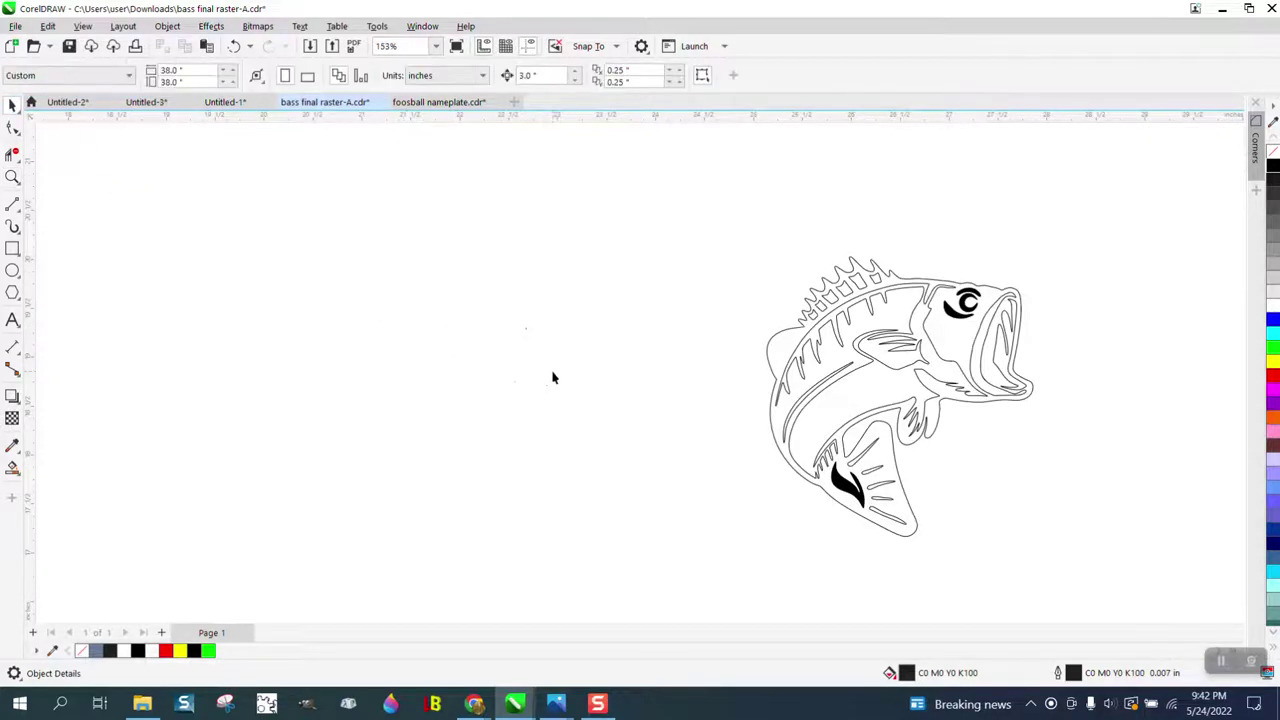
pyautogui.moveTo(364, 238); pyautogui.dragTo(785, 550)
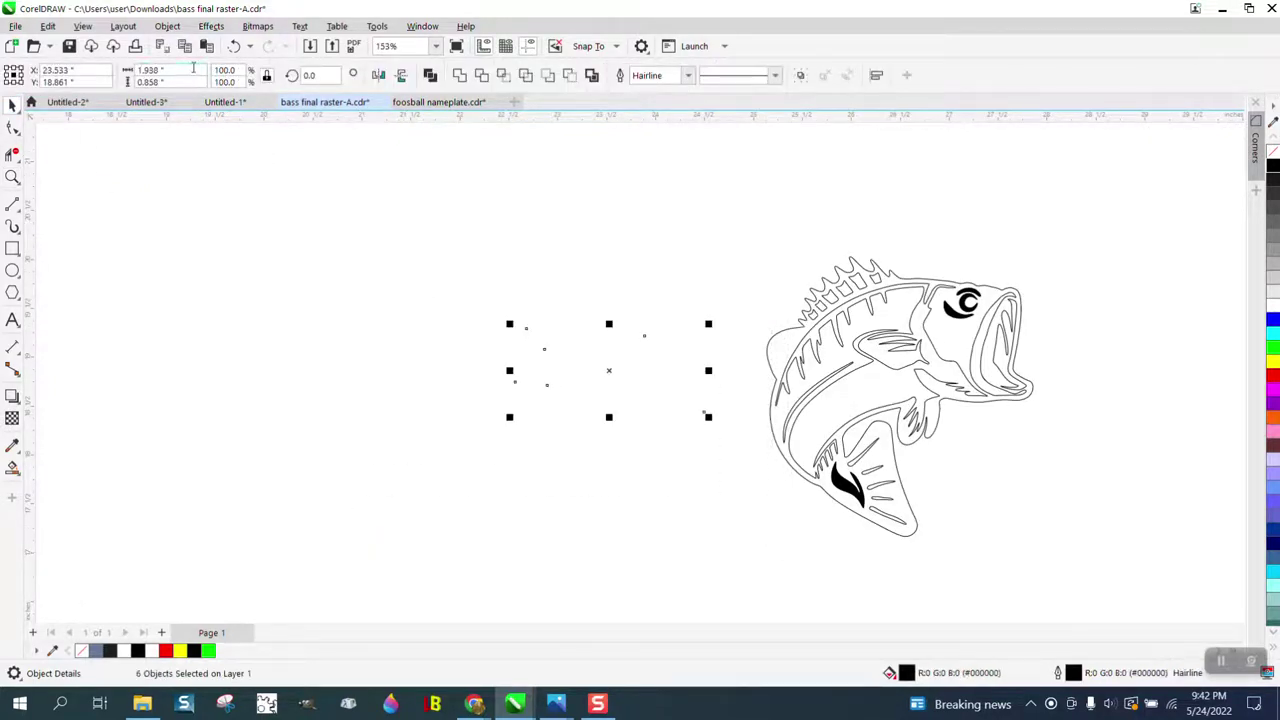
pyautogui.click(167, 26)
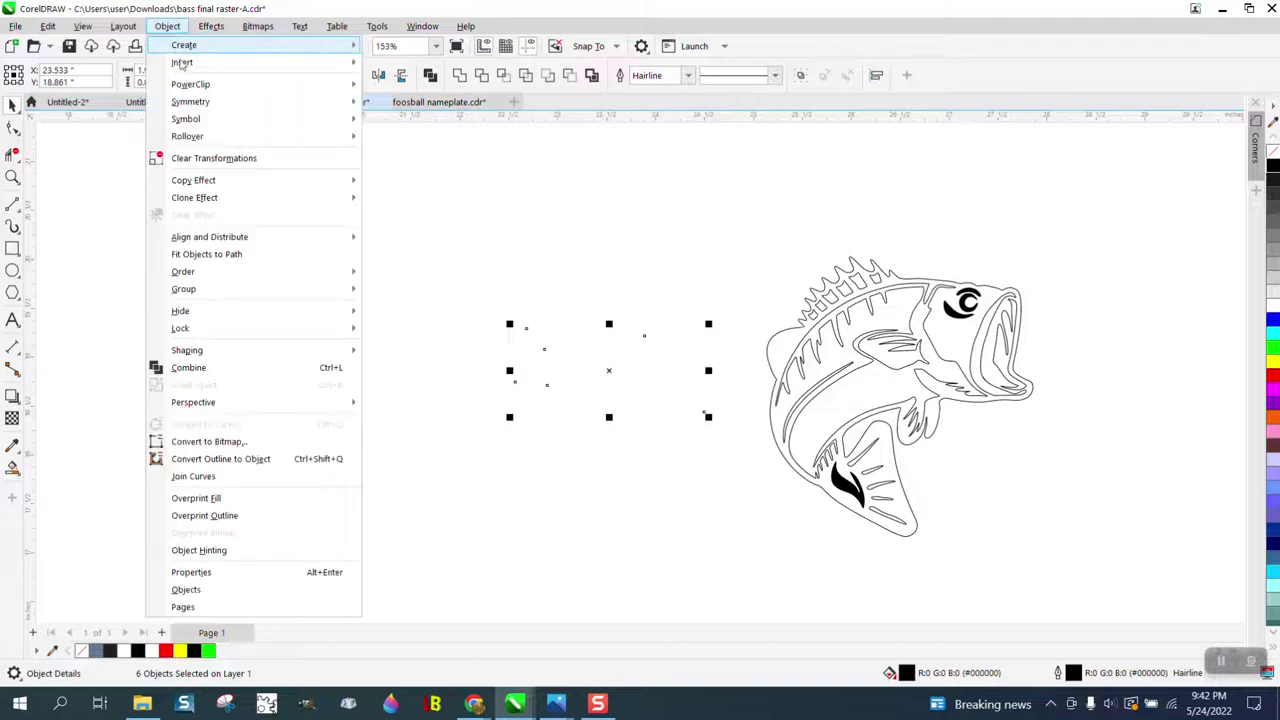
pyautogui.moveTo(210, 290)
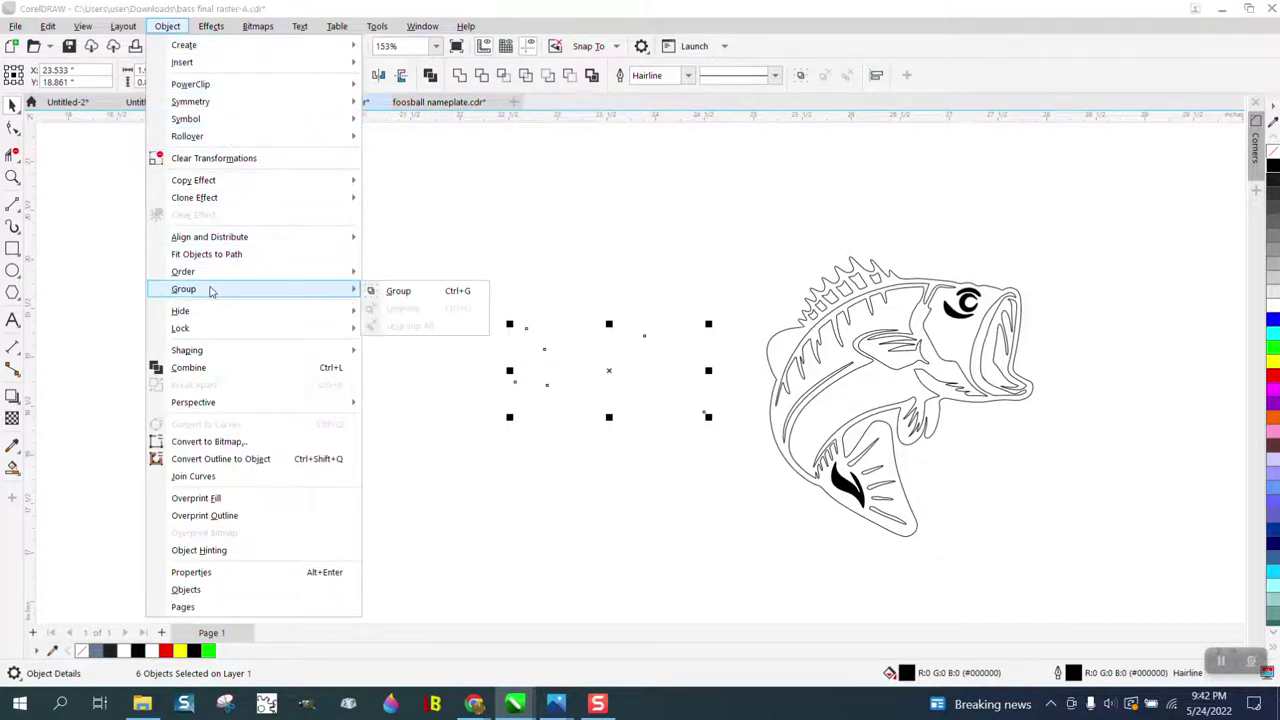
pyautogui.click(396, 291)
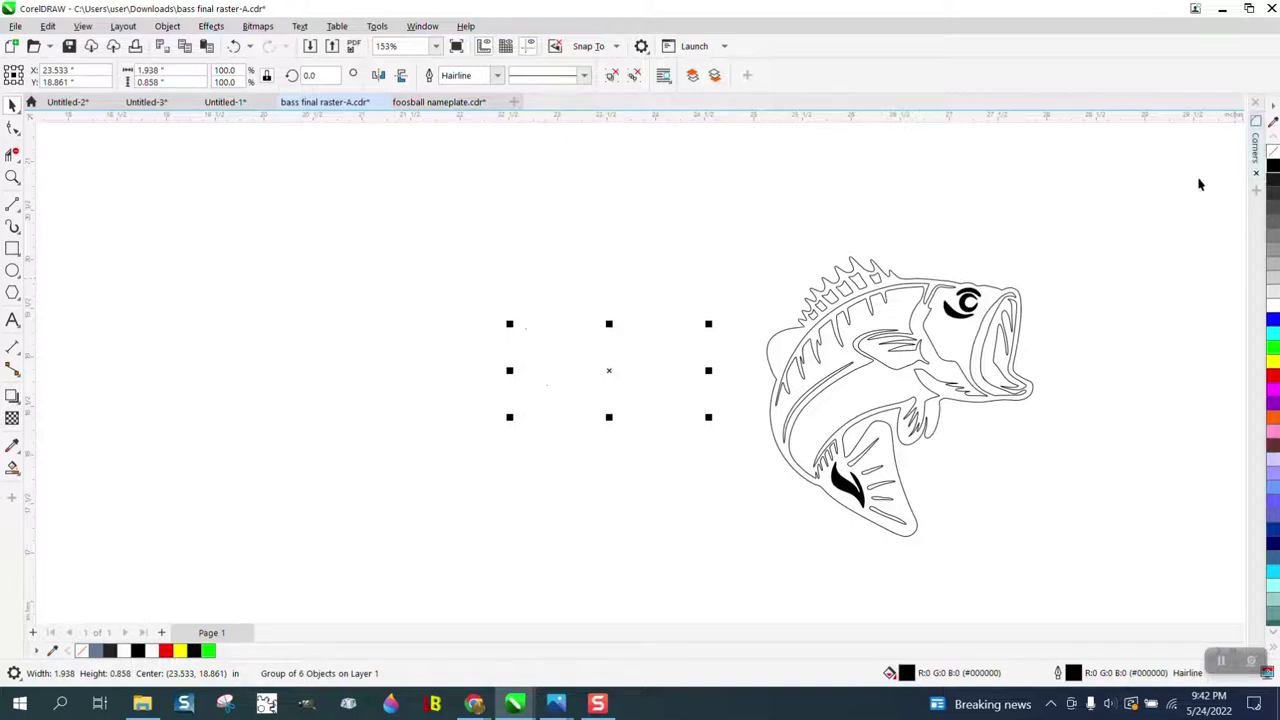
# Convert the group of specks to a 300 dpi Grayscale (8-bit) bitmap with anti-aliasing and a transparent background.
pyautogui.click(167, 26)
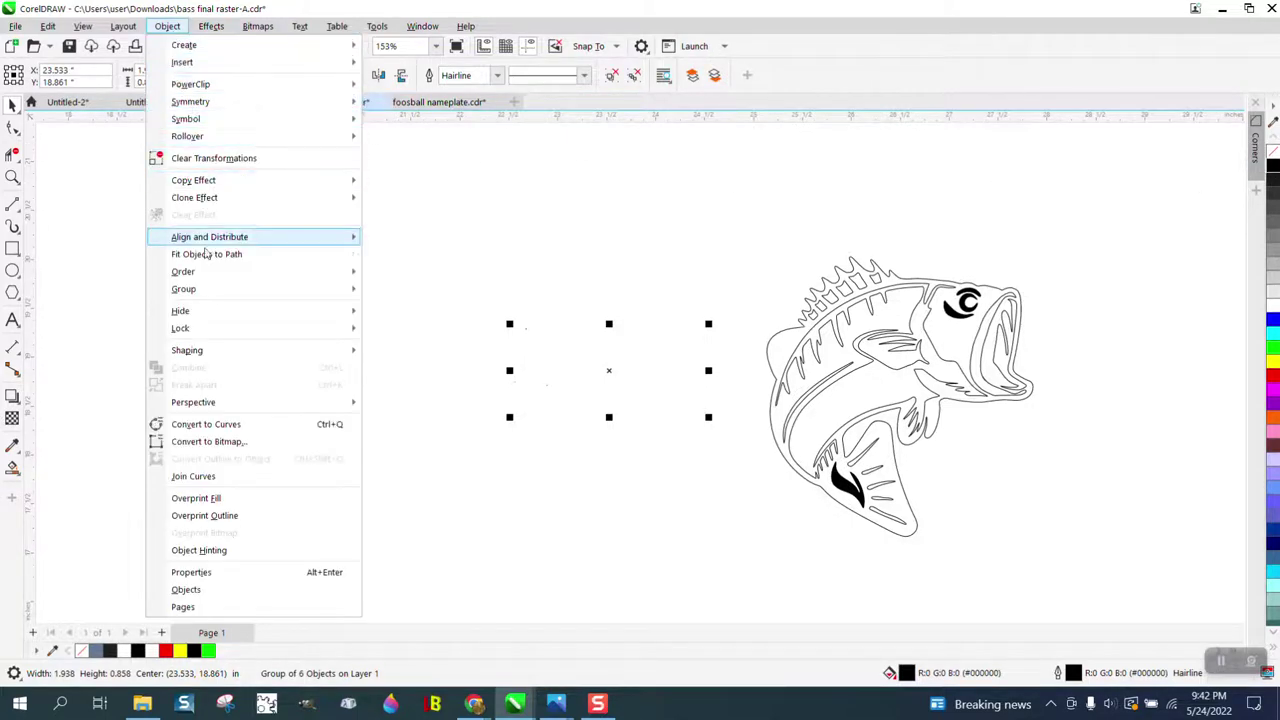
pyautogui.moveTo(210, 331)
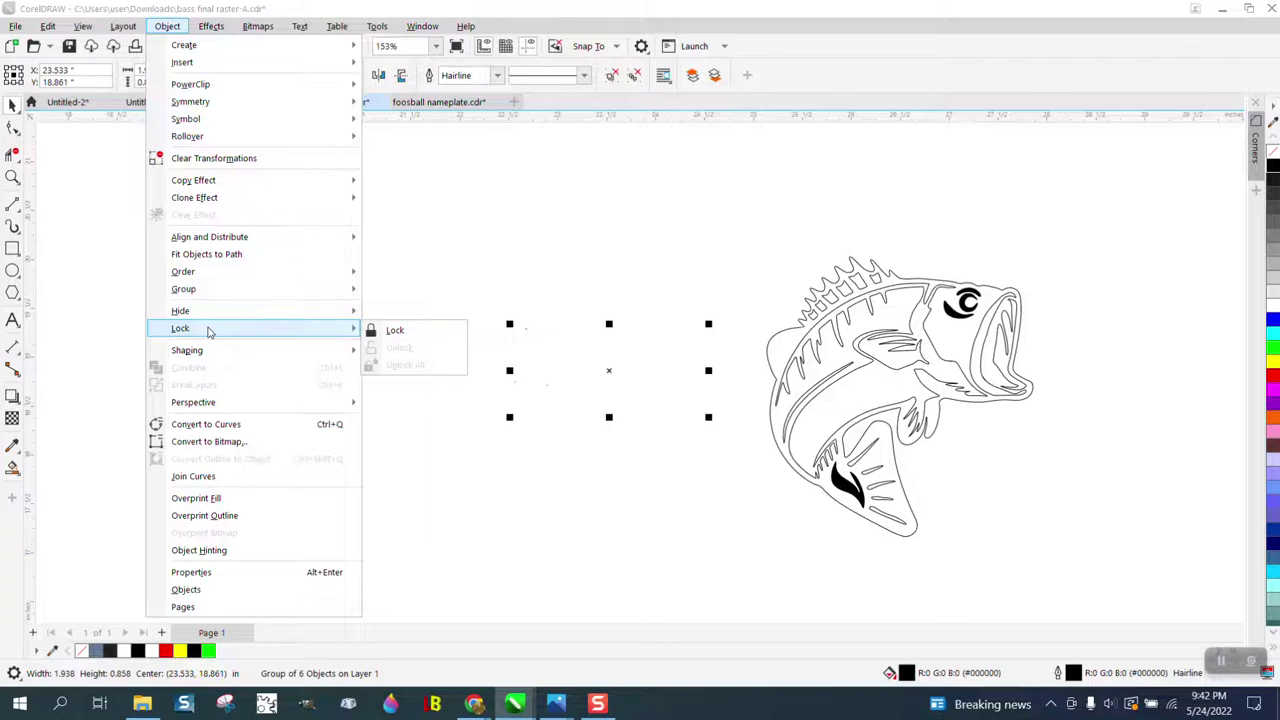
pyautogui.click(221, 442)
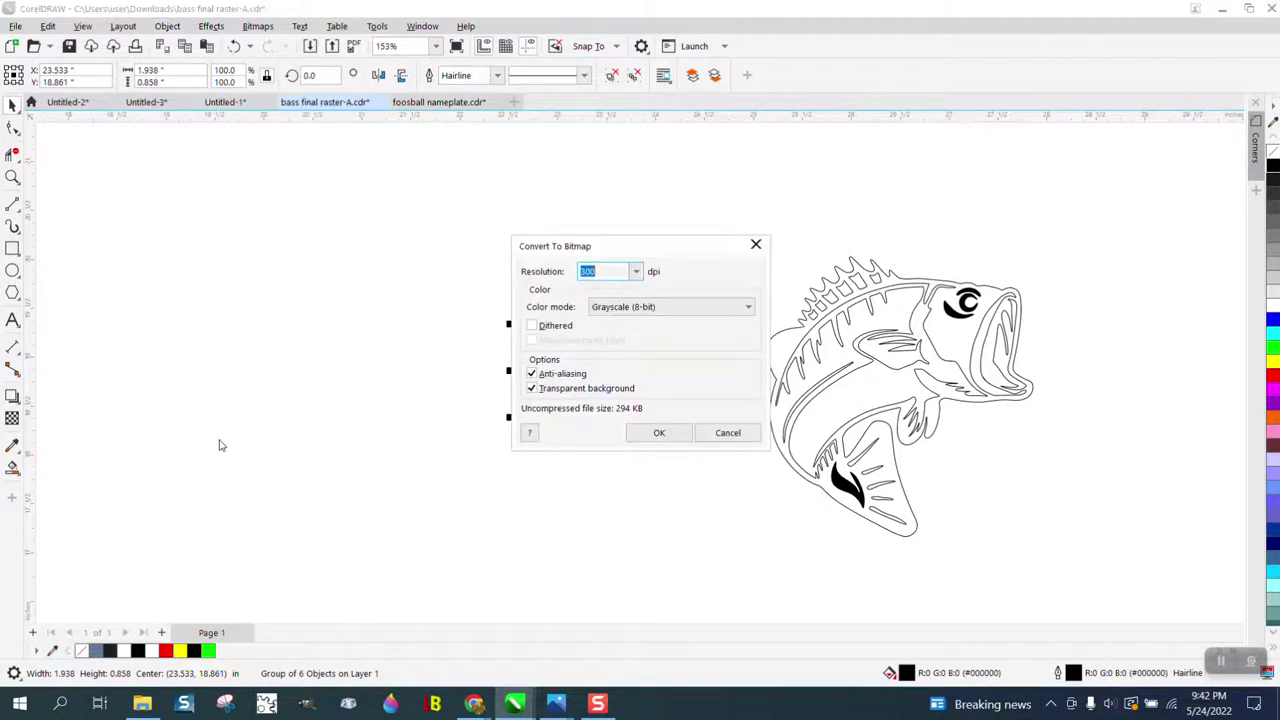
pyautogui.click(658, 433)
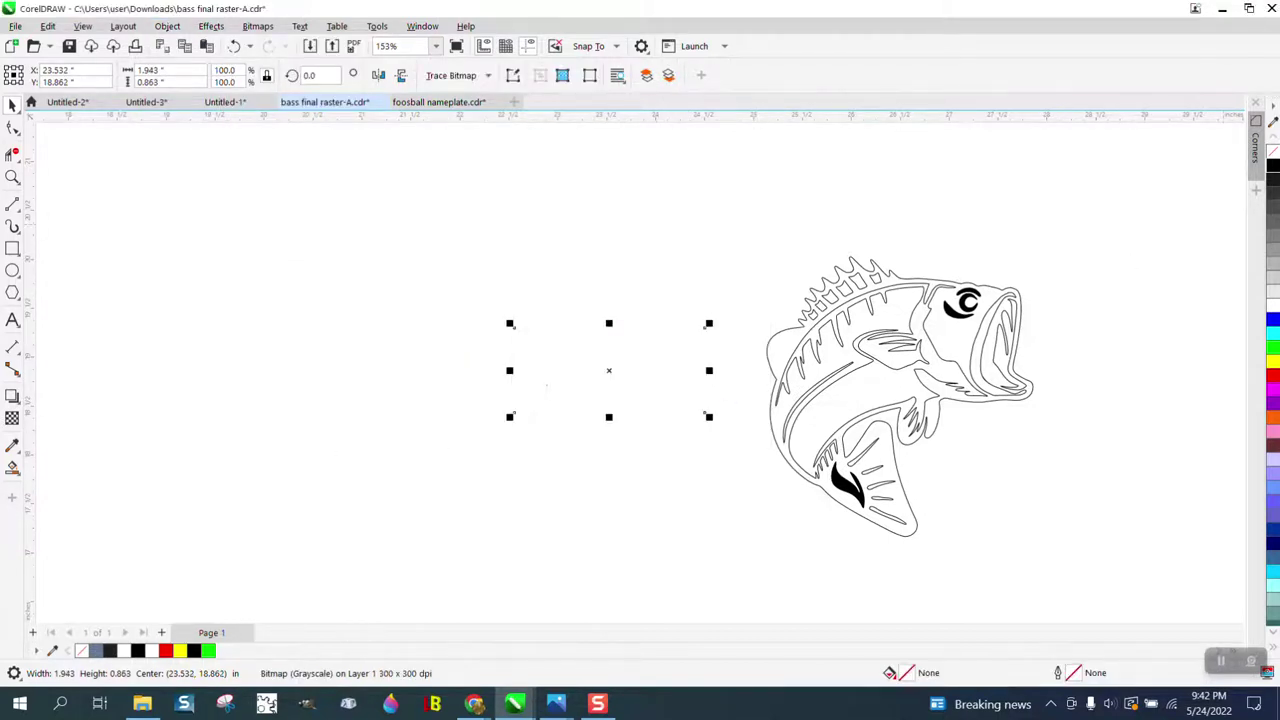
# Select the bitmap of stray specks beside the bass and delete it.
pyautogui.click(13, 177)
pyautogui.rightClick(466, 366)
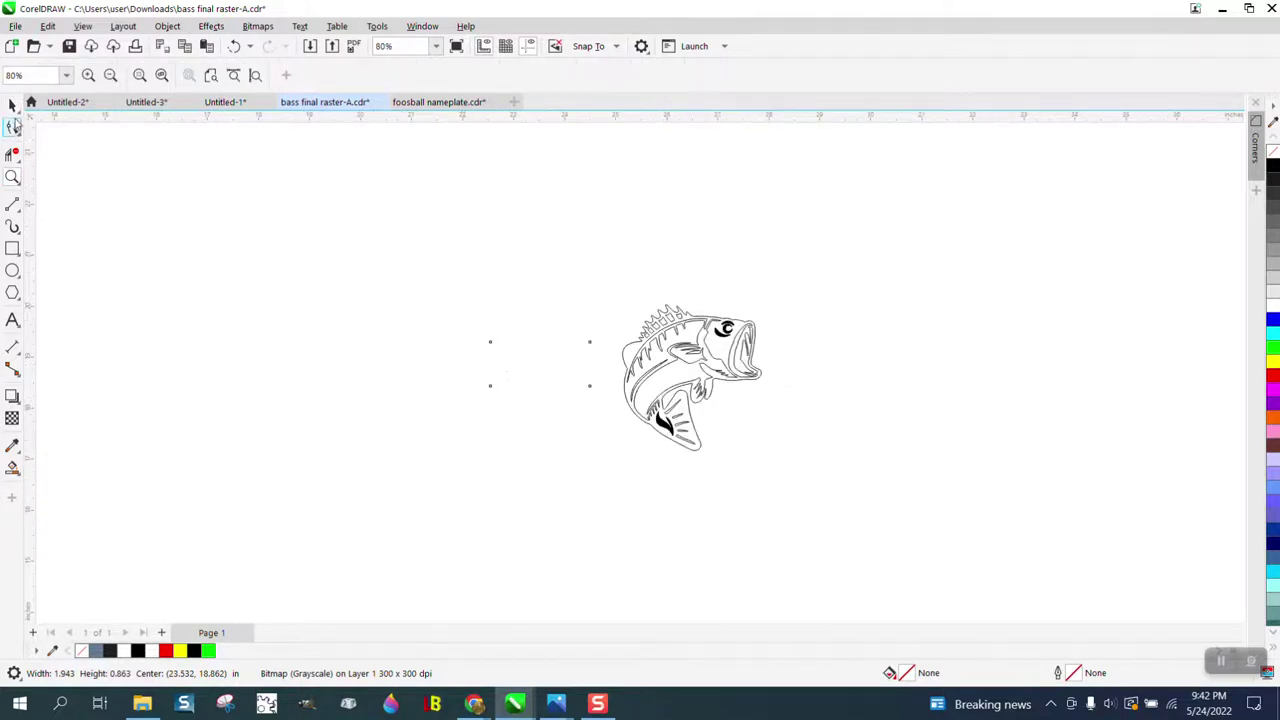
pyautogui.click(13, 105)
pyautogui.moveTo(360, 271); pyautogui.dragTo(605, 428)
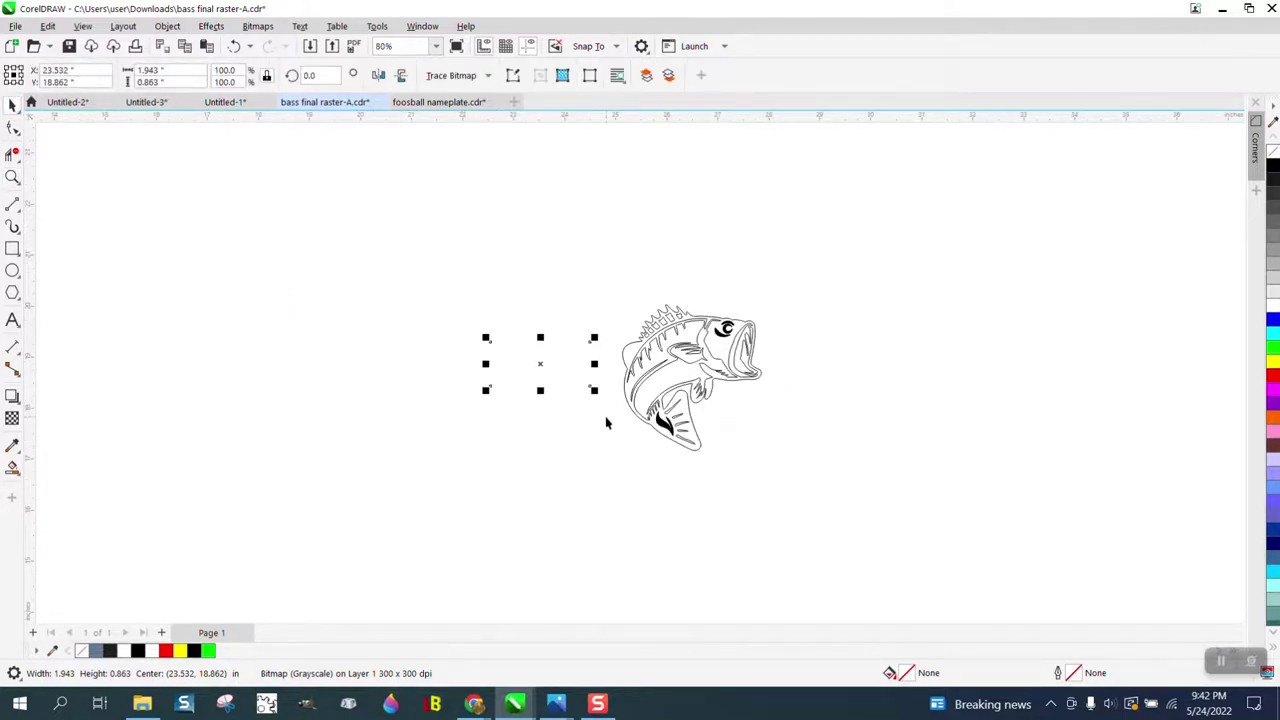
pyautogui.press('Delete')
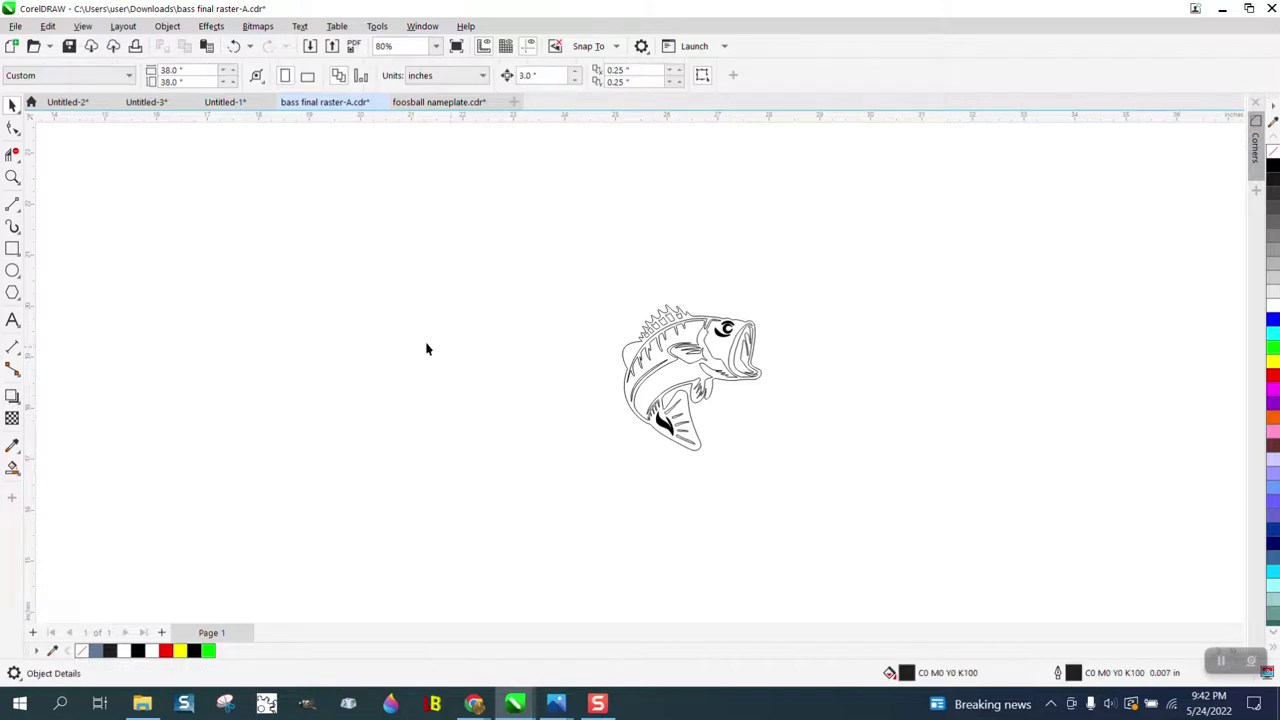
# Examine the bass and the area around it close up for any remaining stray specks.
pyautogui.click(13, 177)
pyautogui.moveTo(546, 277); pyautogui.dragTo(850, 466)
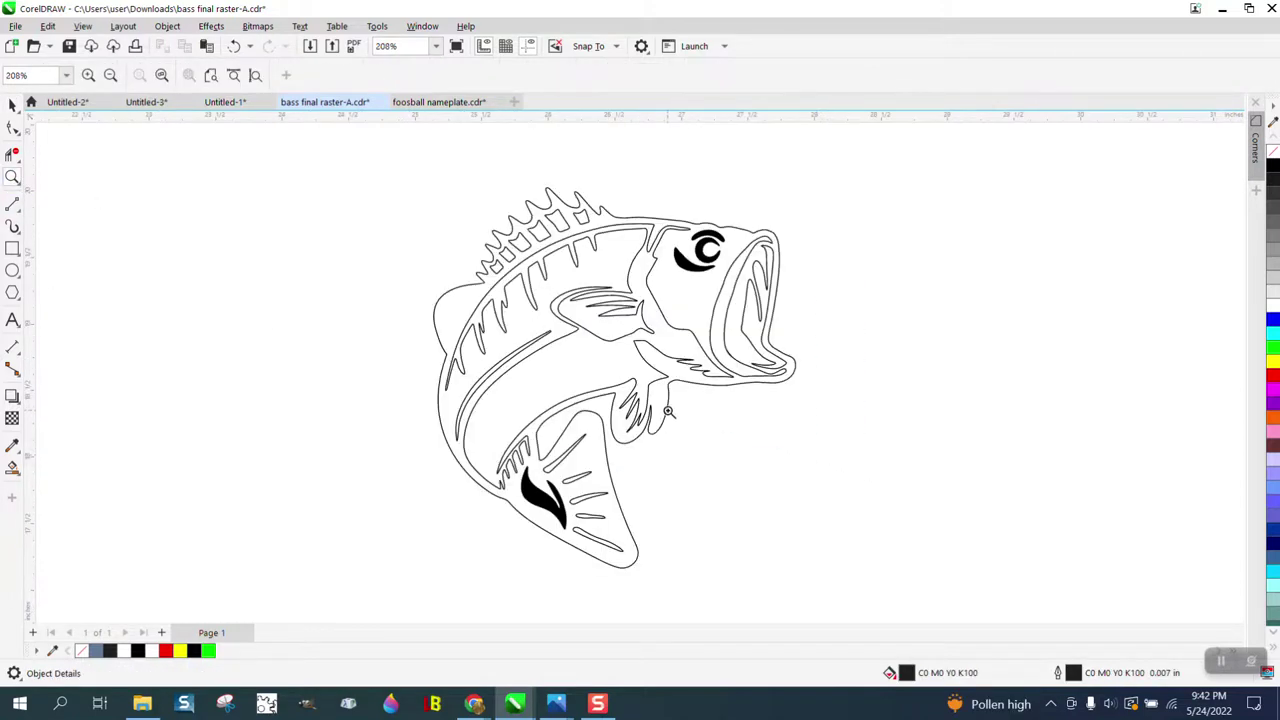
pyautogui.scroll(-1, 639, 411)
pyautogui.scroll(-1, 537, 378)
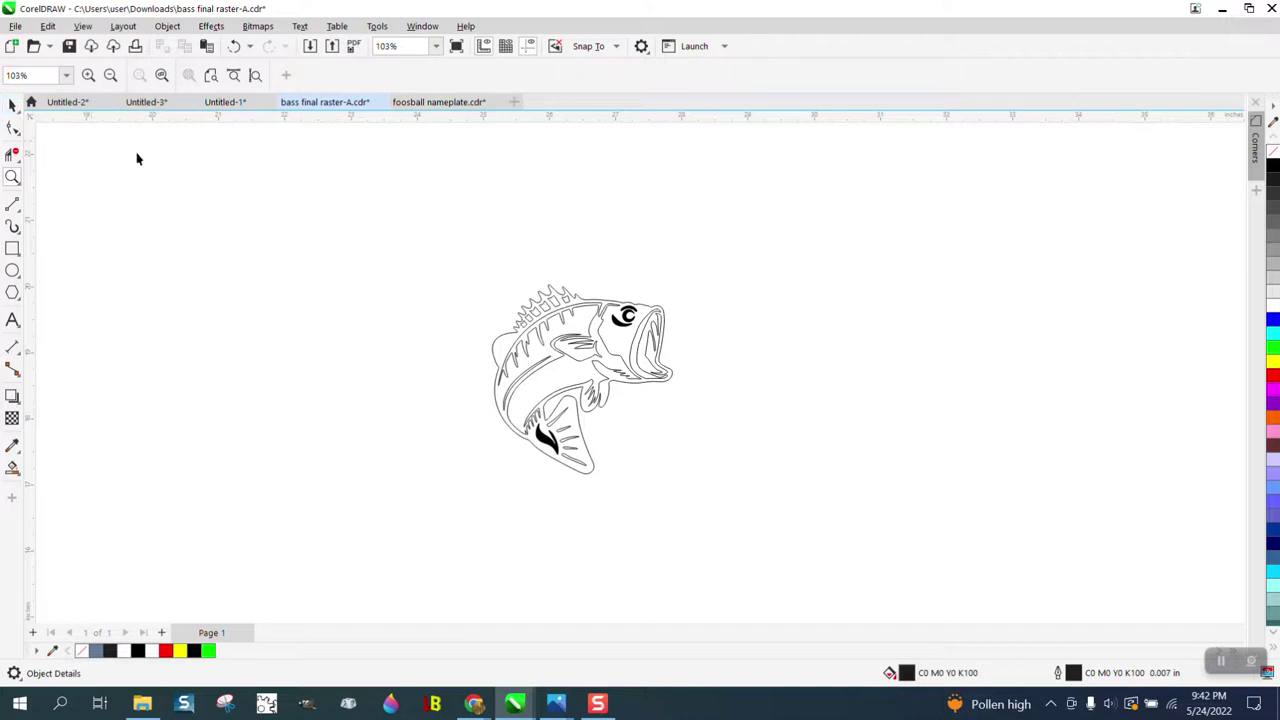
pyautogui.press('space')
pyautogui.click(12, 177)
pyautogui.moveTo(449, 268); pyautogui.dragTo(742, 465)
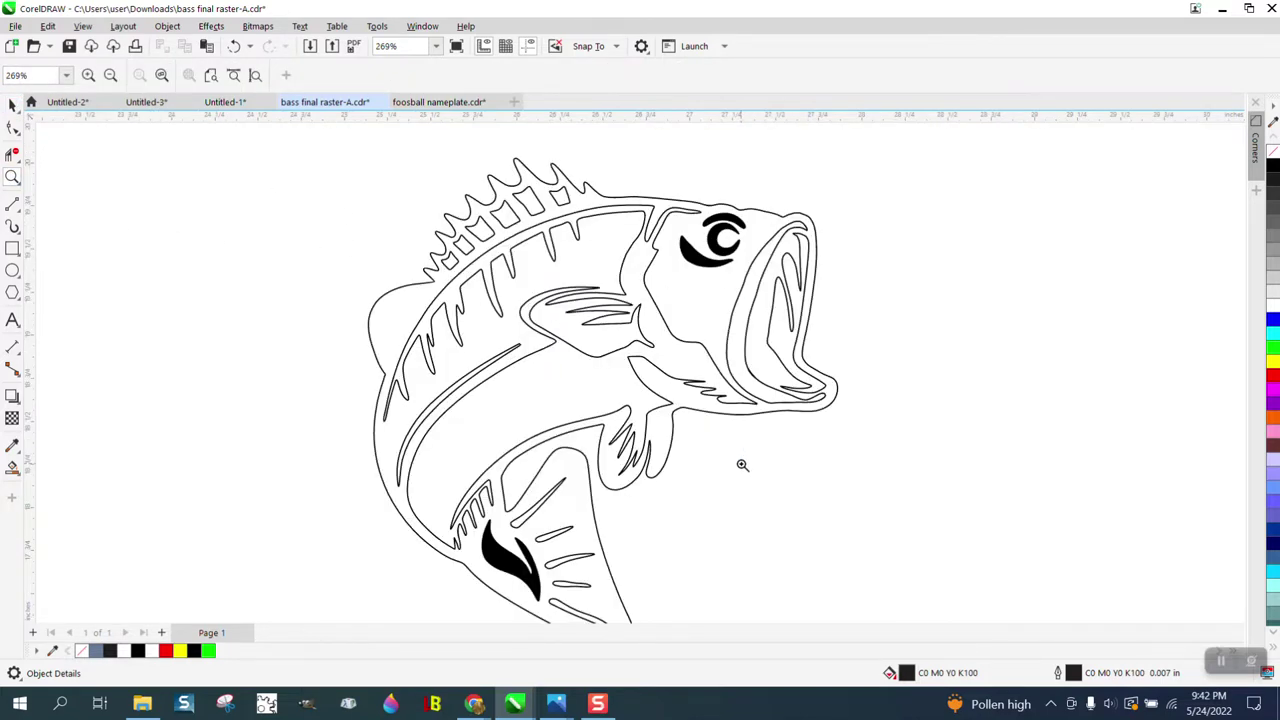